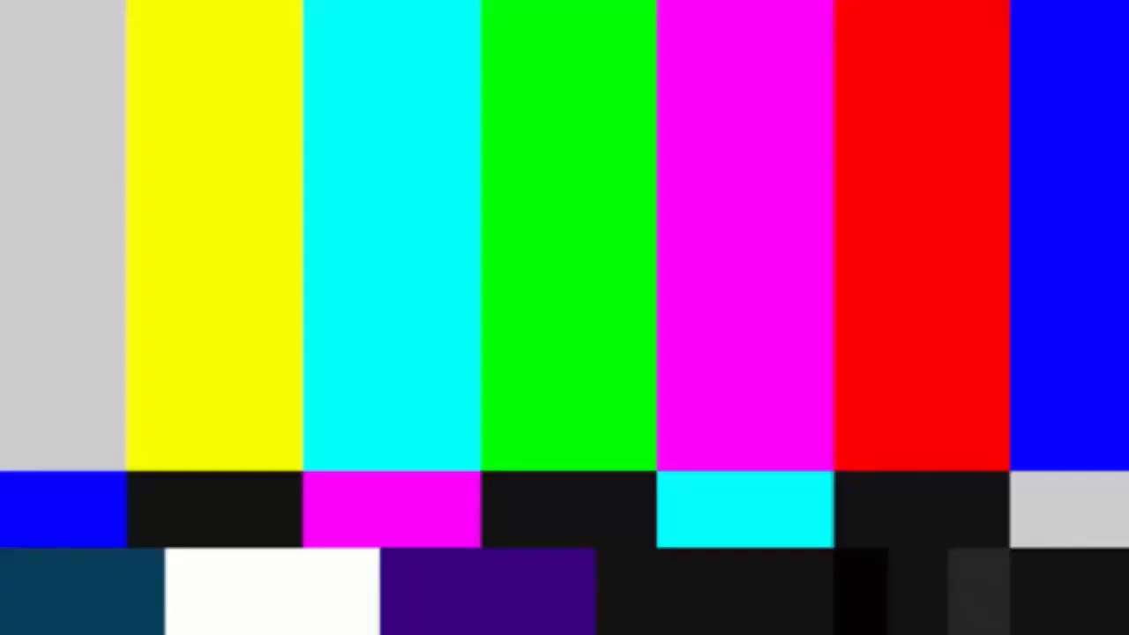
drag(179, 235, 208, 234)
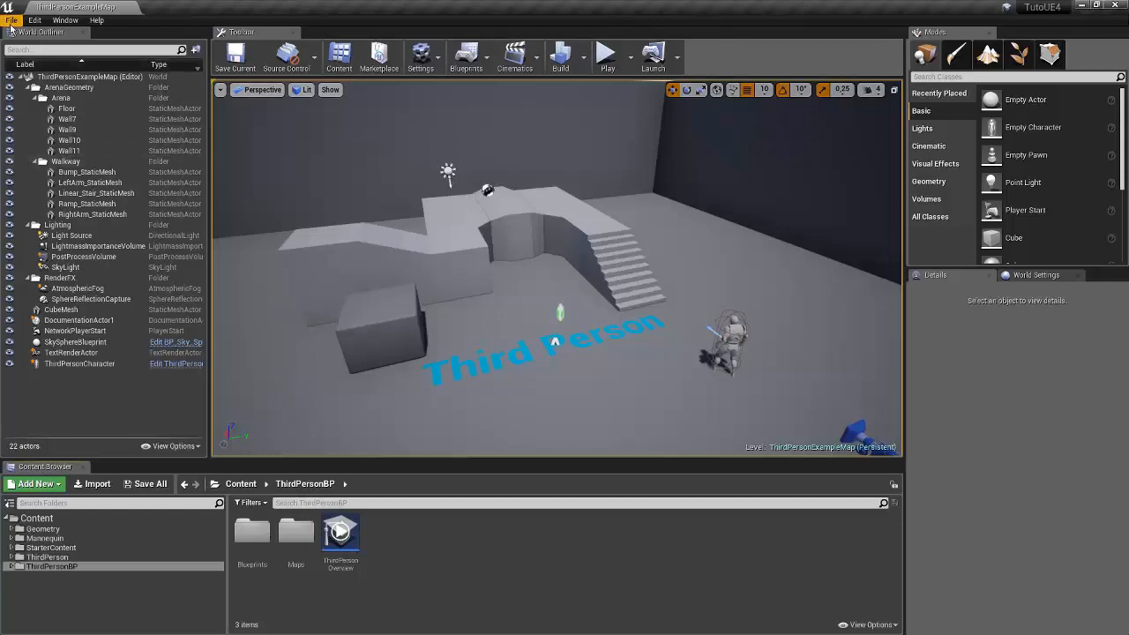
Step: Fly through the level in the perspective viewport to inspect the arena from outside and up close
click(11, 21)
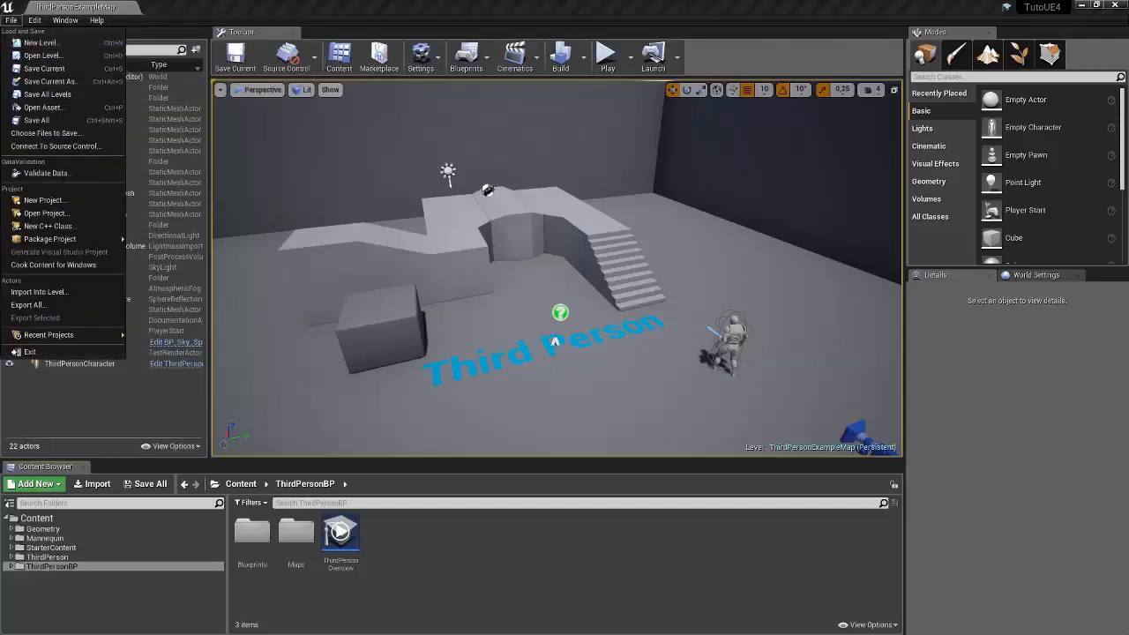
right_drag(546, 273, 567, 317)
key(s)
key(w)
key(s)
key(w)
key(s)
key(w)
key(s)
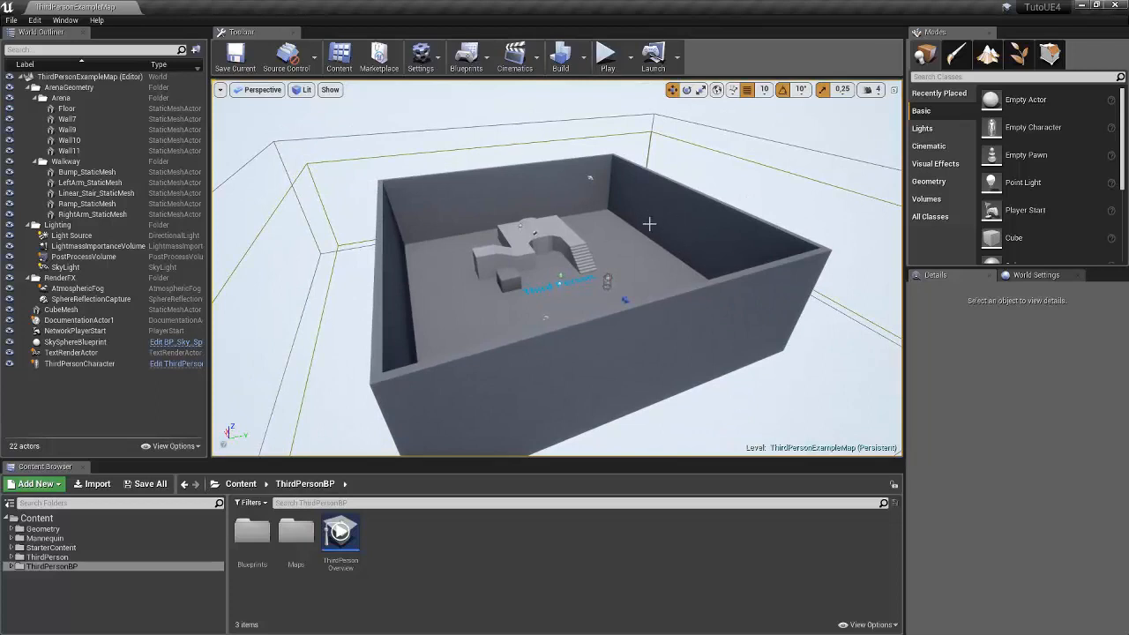
key(w)
mouse_move(745, 280)
right_down()
mouse_move(728, 273)
mouse_move(759, 284)
mouse_move(746, 286)
right_up()
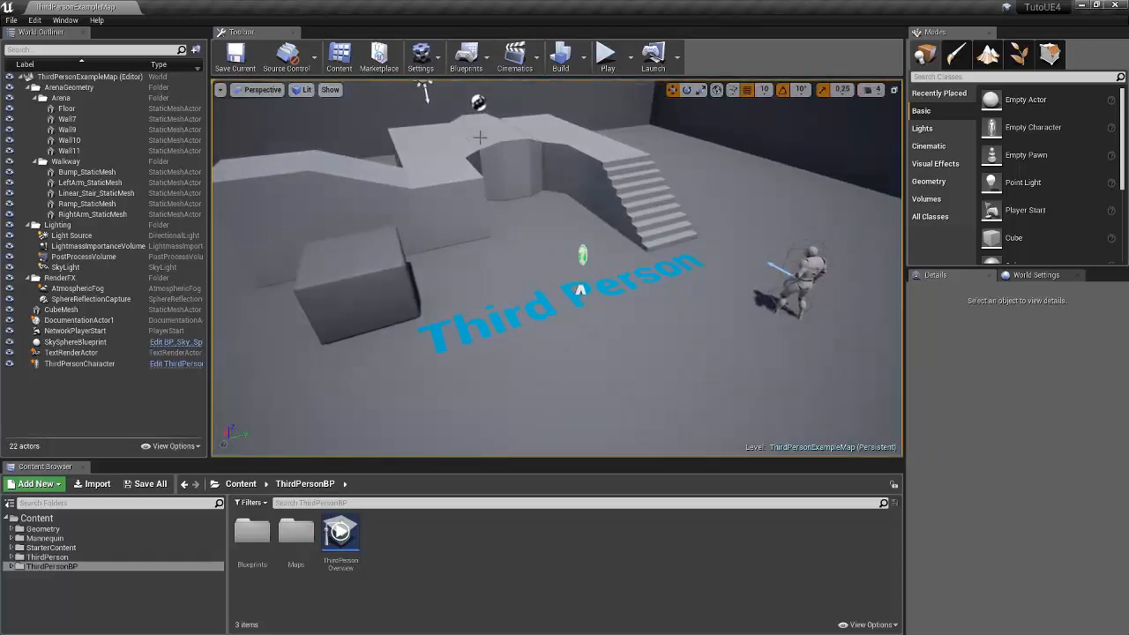
right_drag(477, 135, 731, 240)
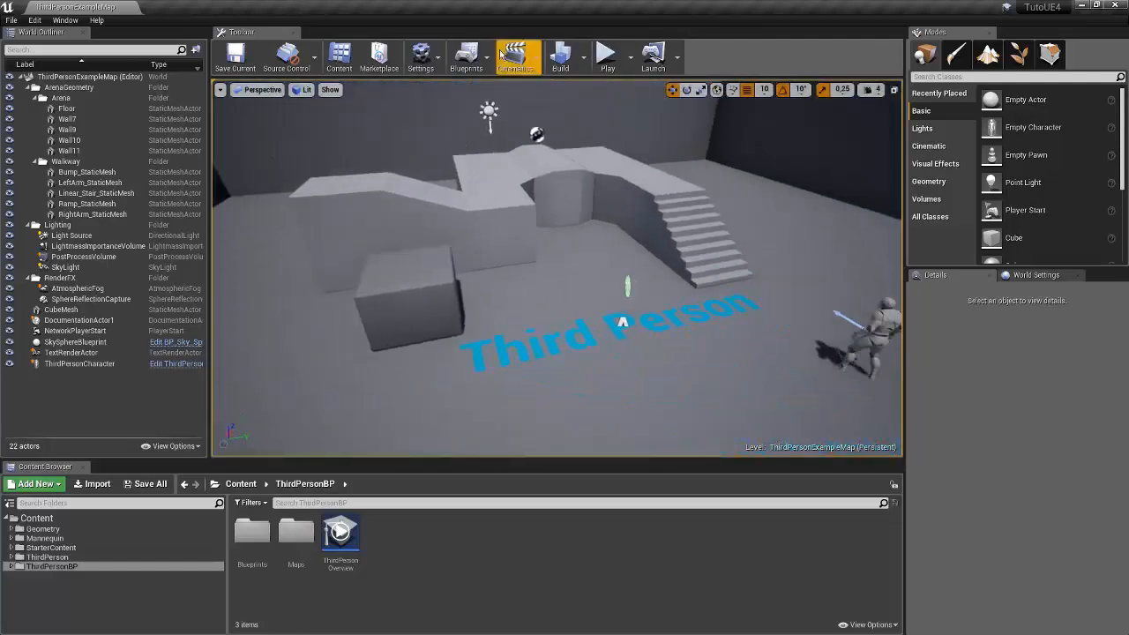
Step: Bring up the New Level templates to view the available choices, and close the dialog
click(7, 21)
click(40, 42)
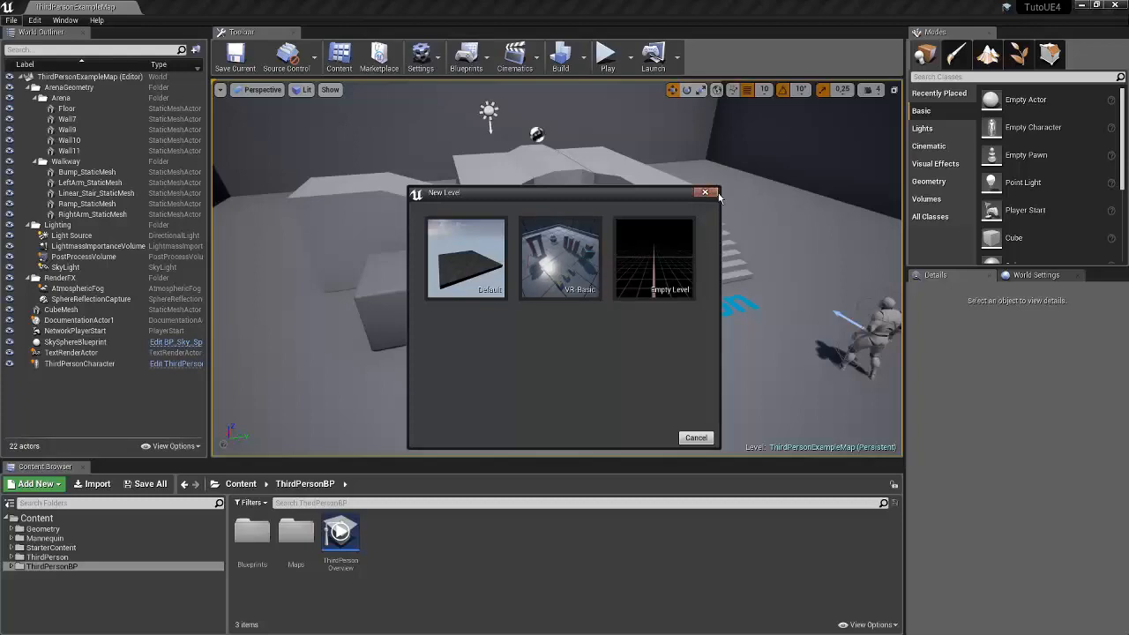
click(705, 191)
Step: Play the level in the editor, move the character forward and backward, and end the play session
right_drag(573, 148, 493, 163)
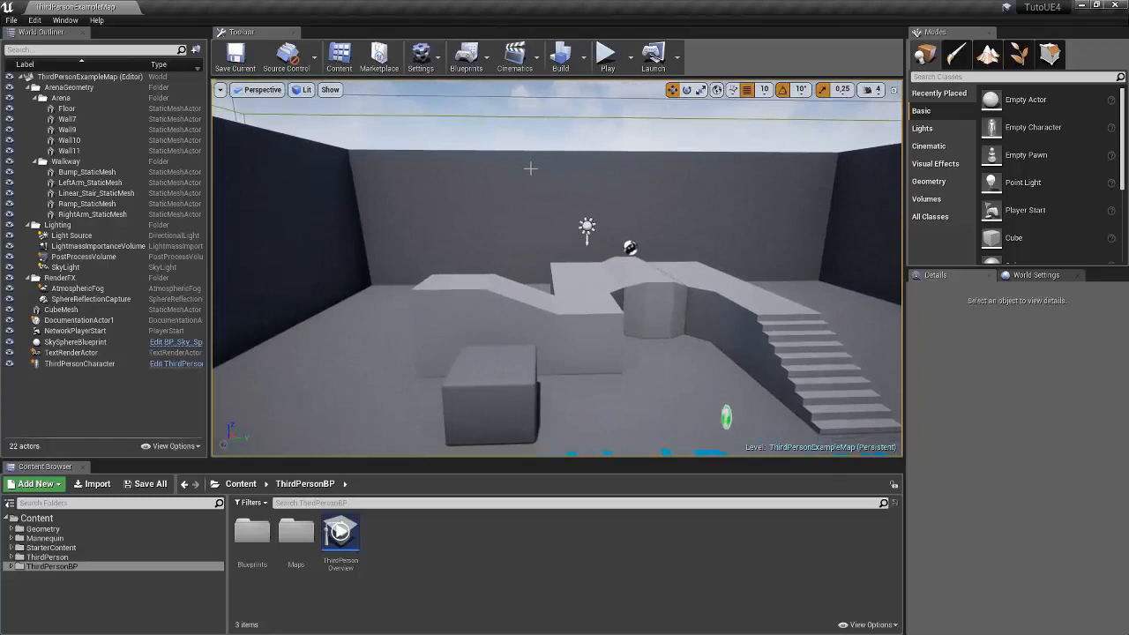
right_drag(520, 205, 525, 309)
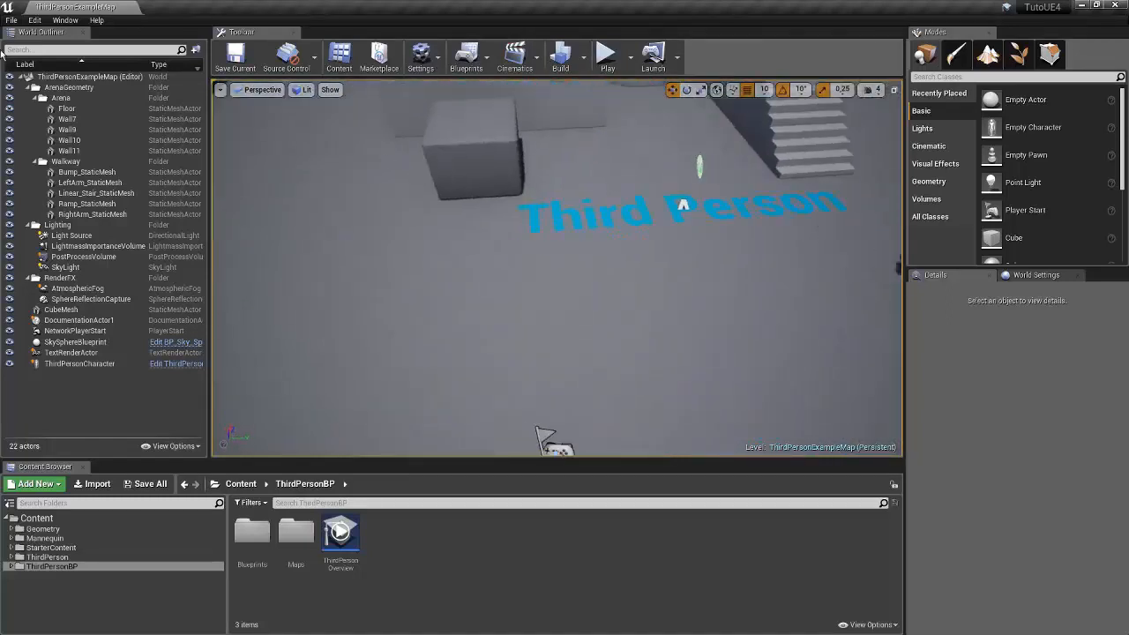
click(13, 21)
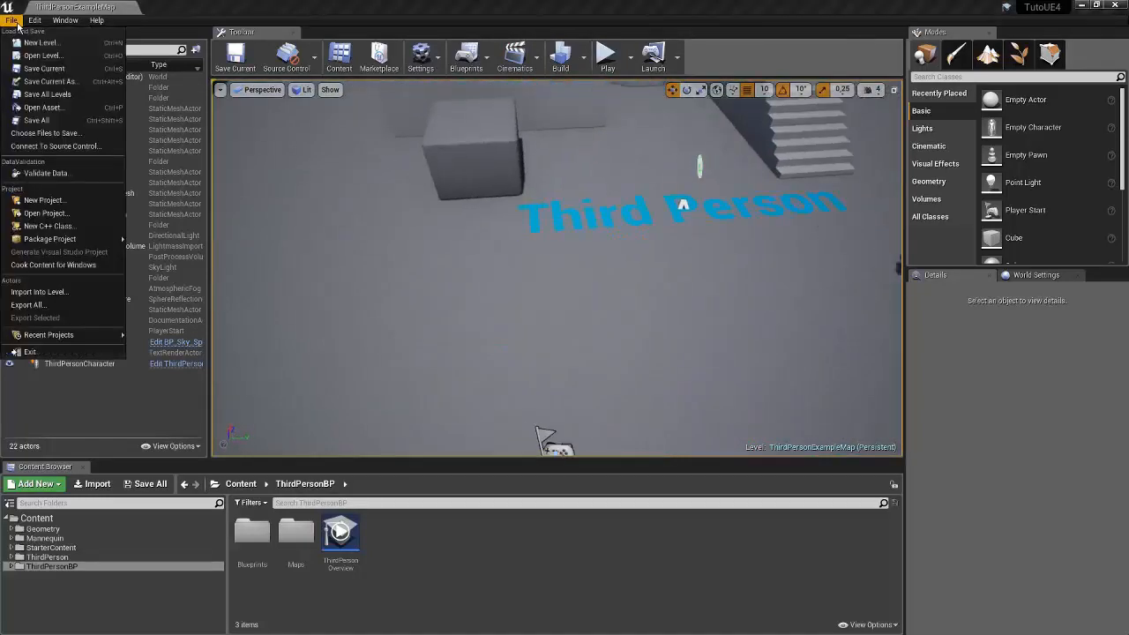
click(607, 57)
key(w)
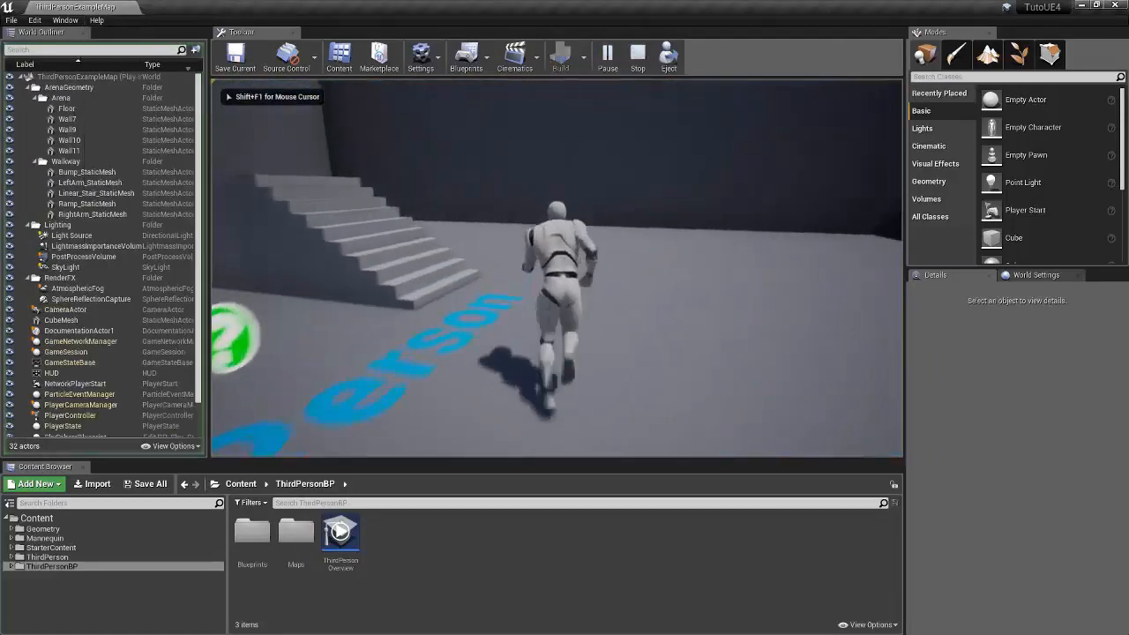
key(s)
key(Escape)
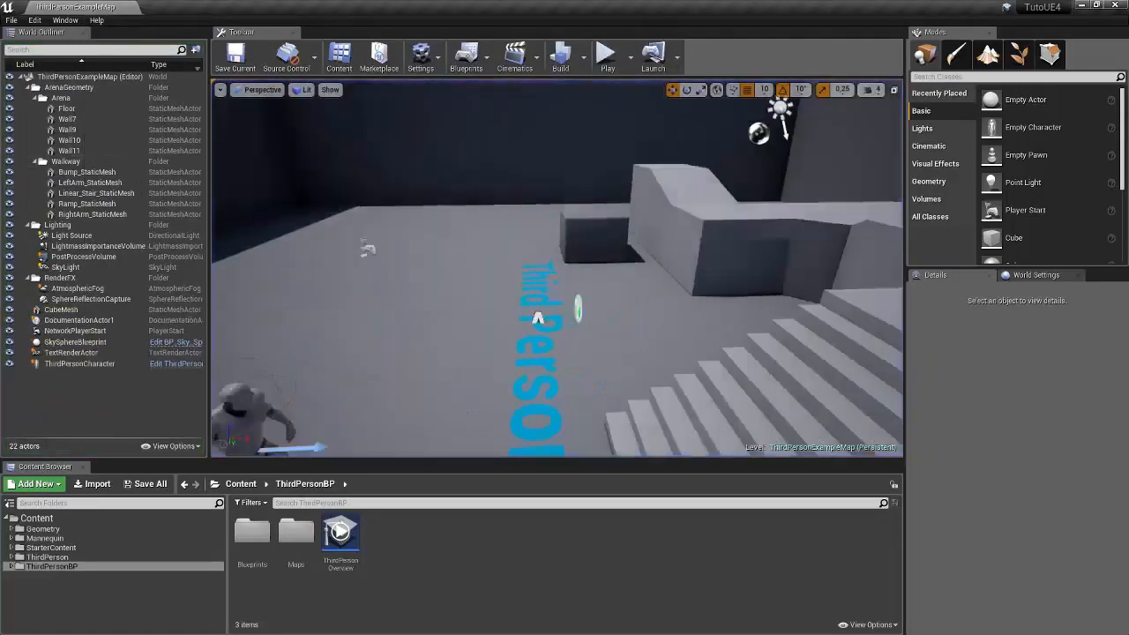
Step: Bring up the Open Level dialog to view the project's content folders, and close it
click(12, 20)
click(33, 56)
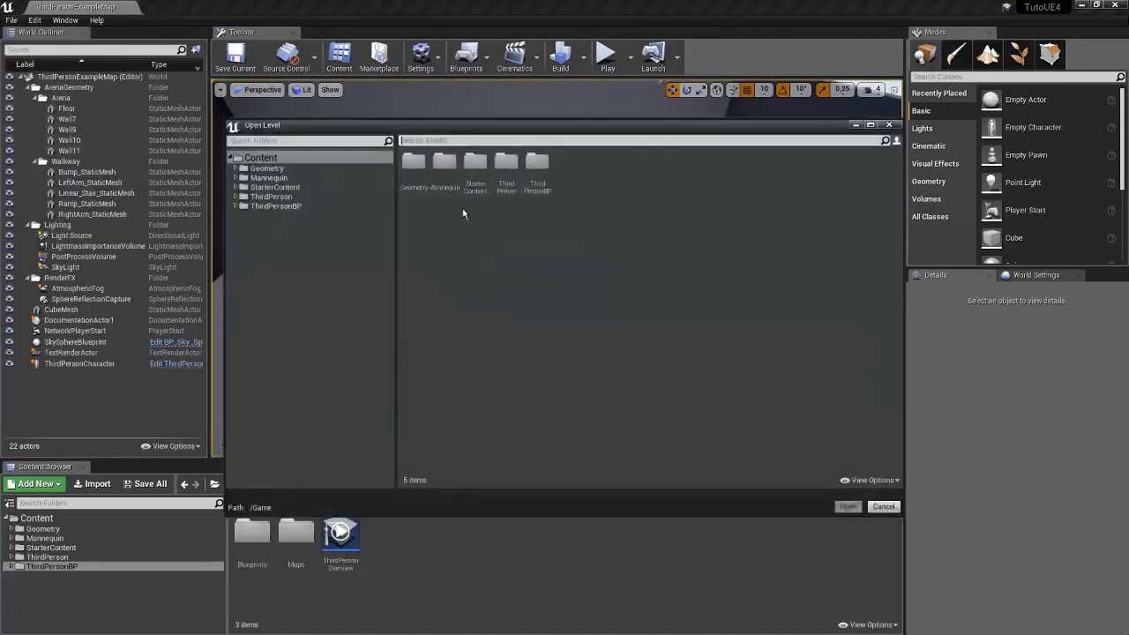
click(888, 125)
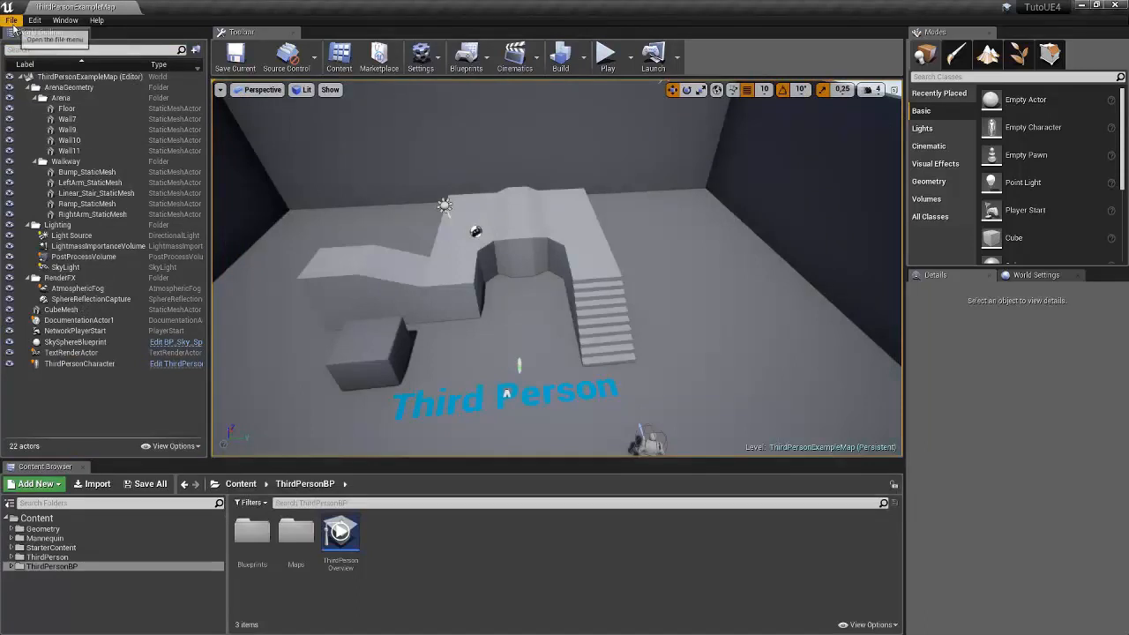
Step: Save the current level and all unsaved levels and assets of the project
click(12, 19)
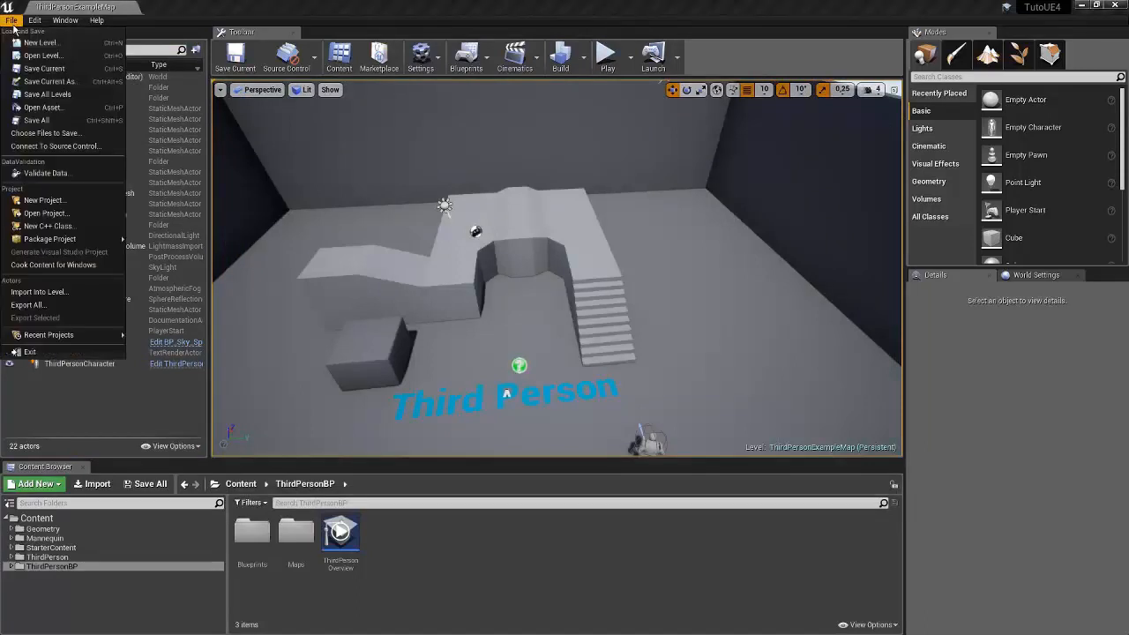
click(39, 69)
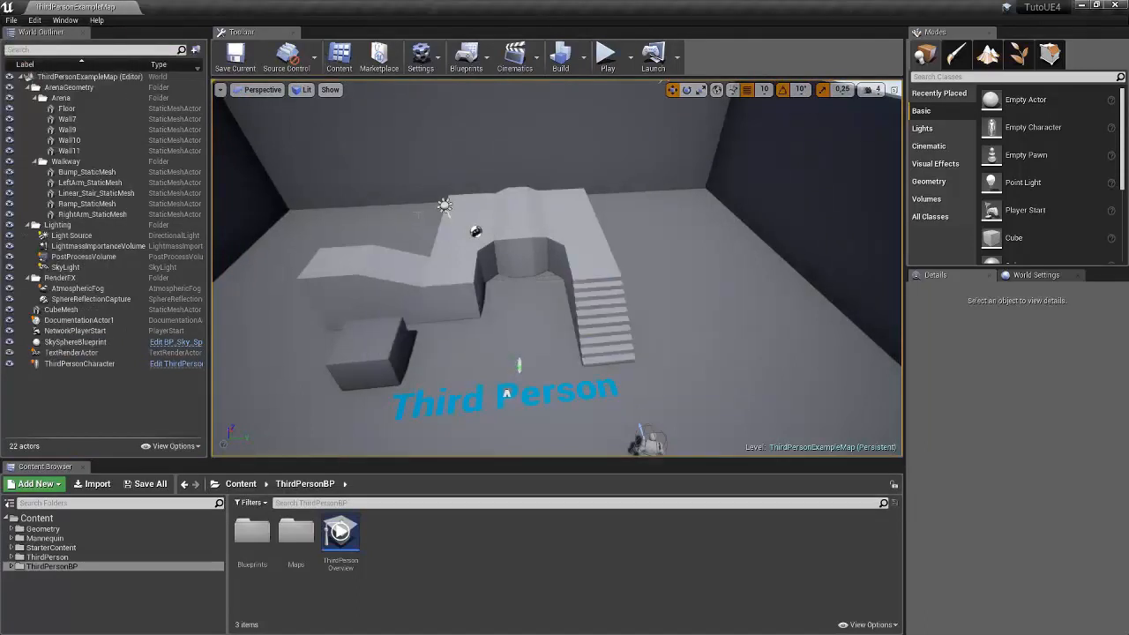
click(237, 58)
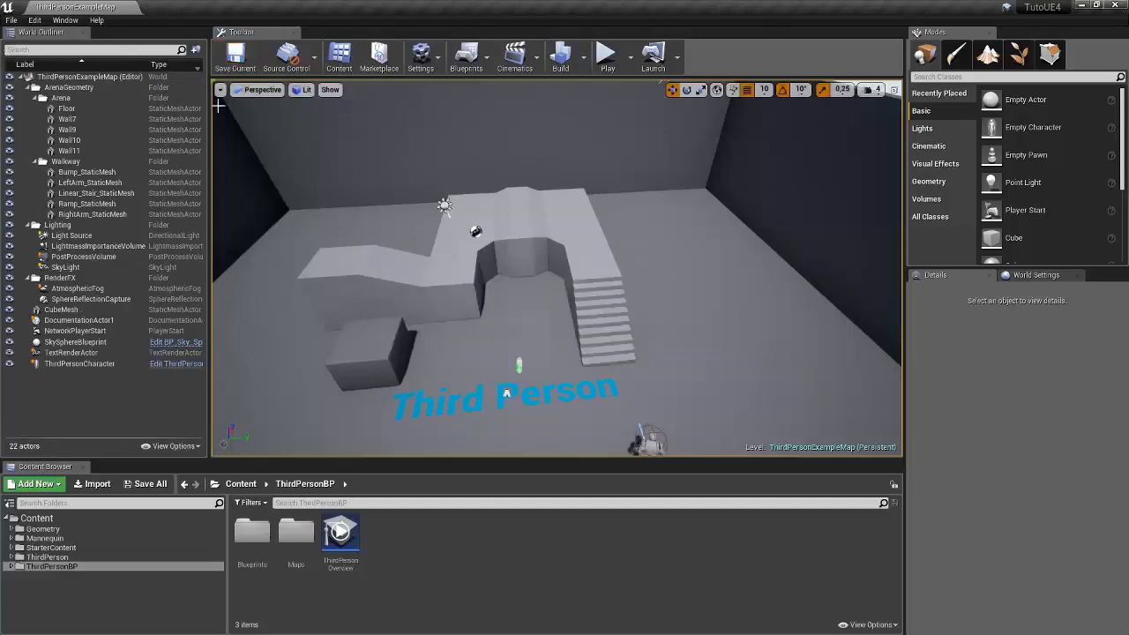
right_drag(384, 172, 370, 150)
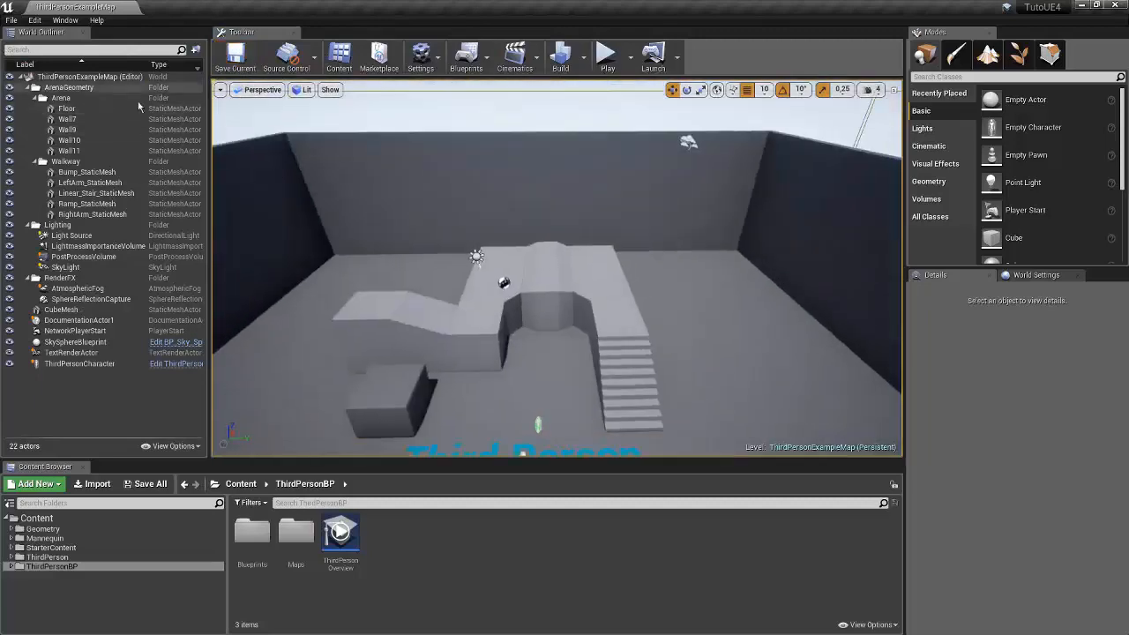
click(12, 19)
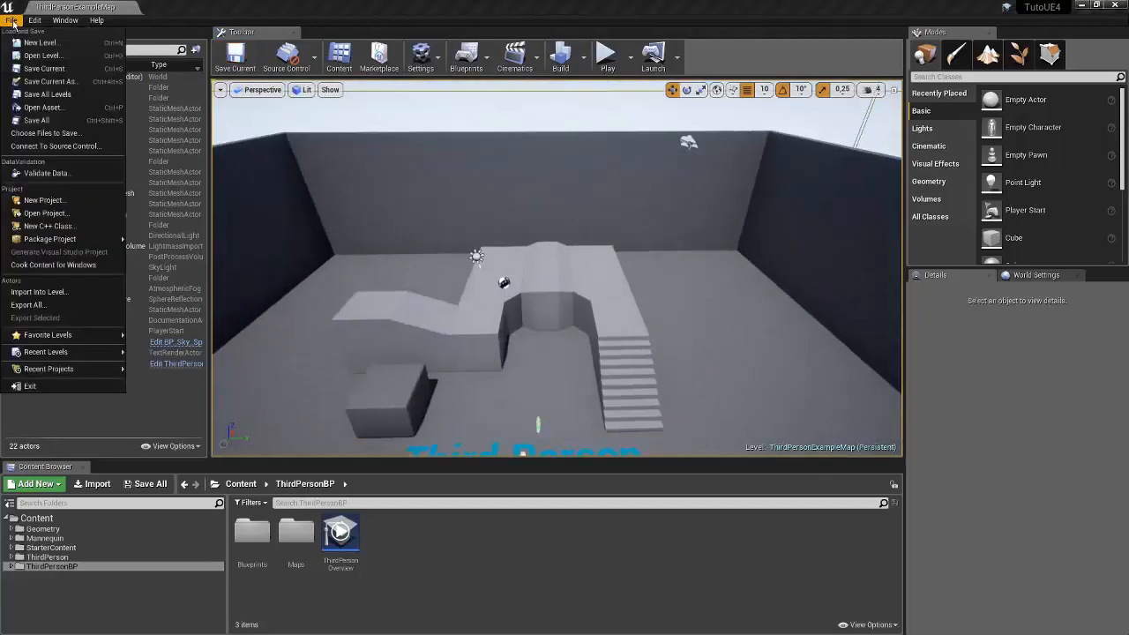
click(32, 117)
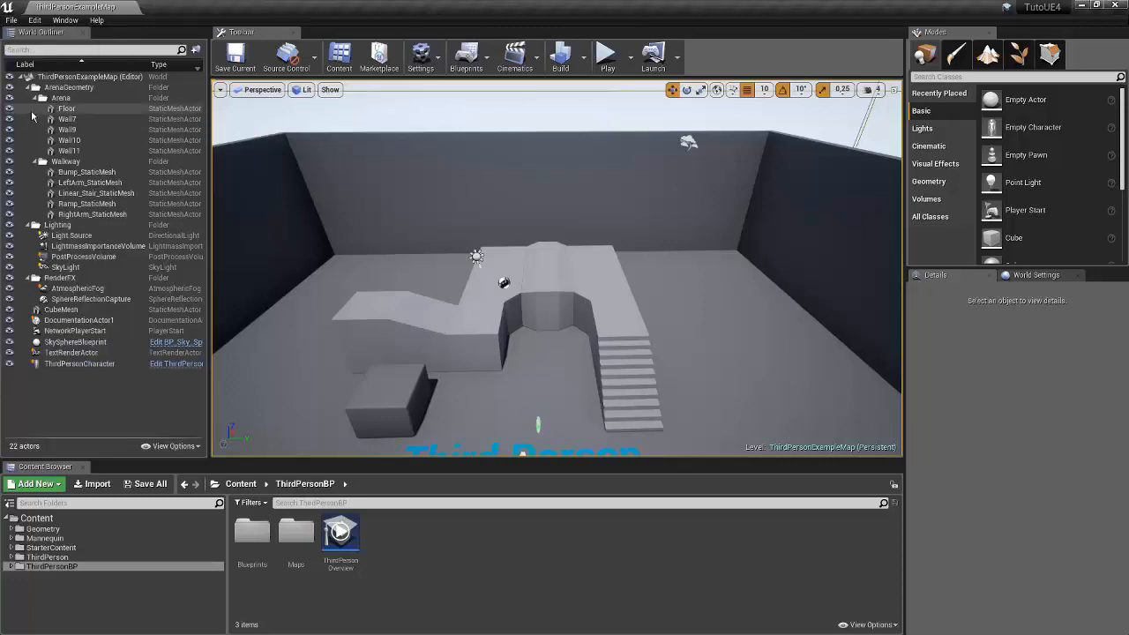
Step: Browse the project's full asset list and open the M_CobbleStone_Pebble material
click(10, 19)
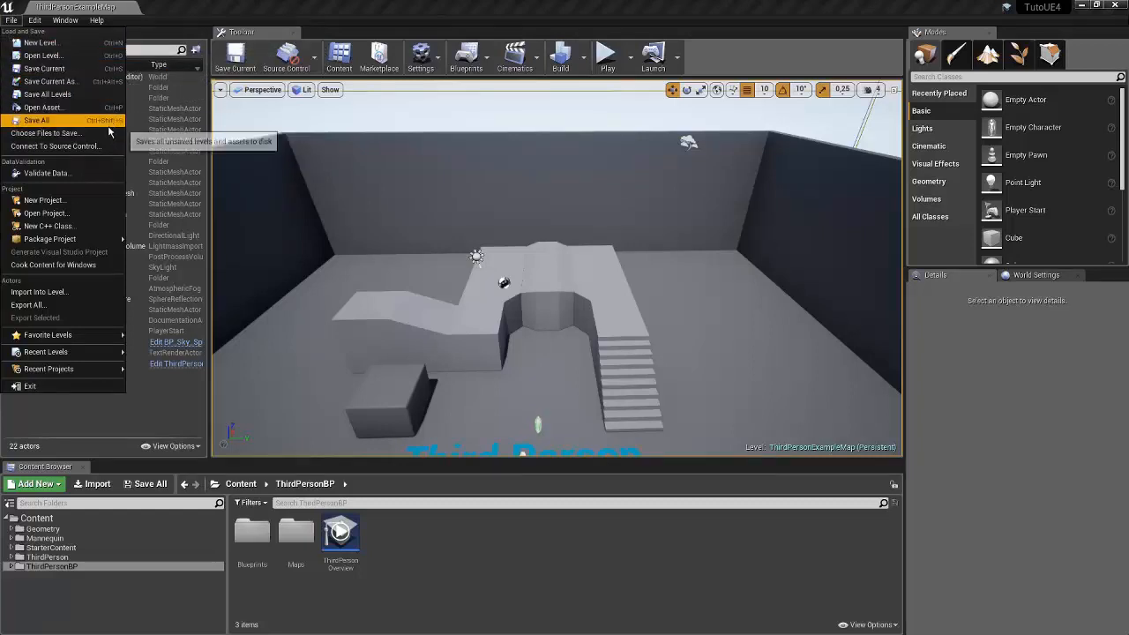
click(59, 111)
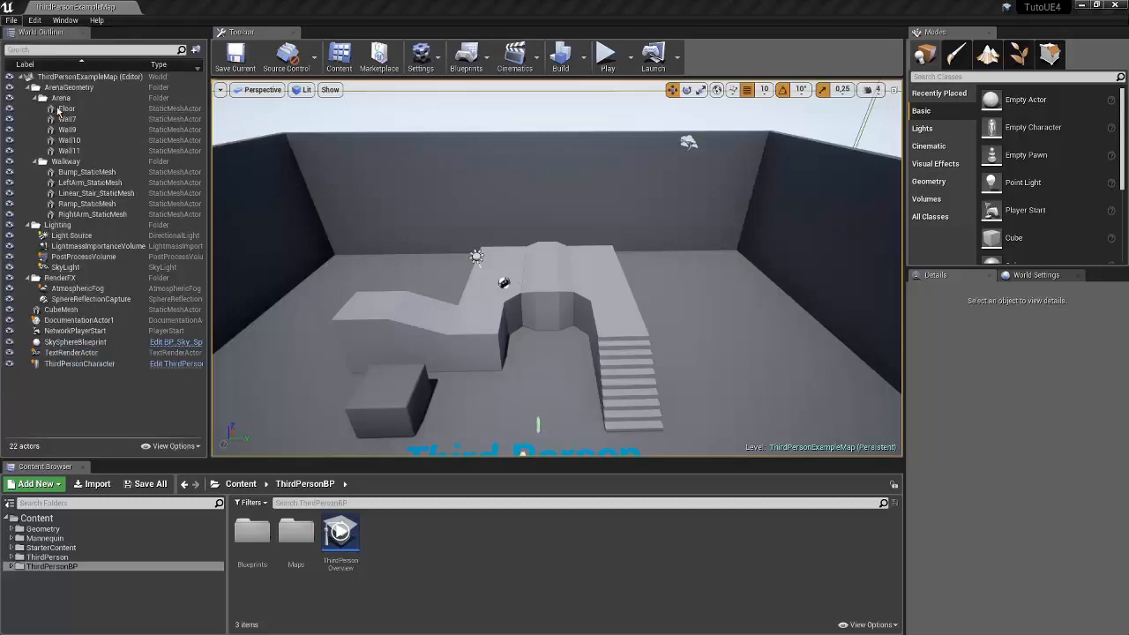
scroll(481, 313, down, 10)
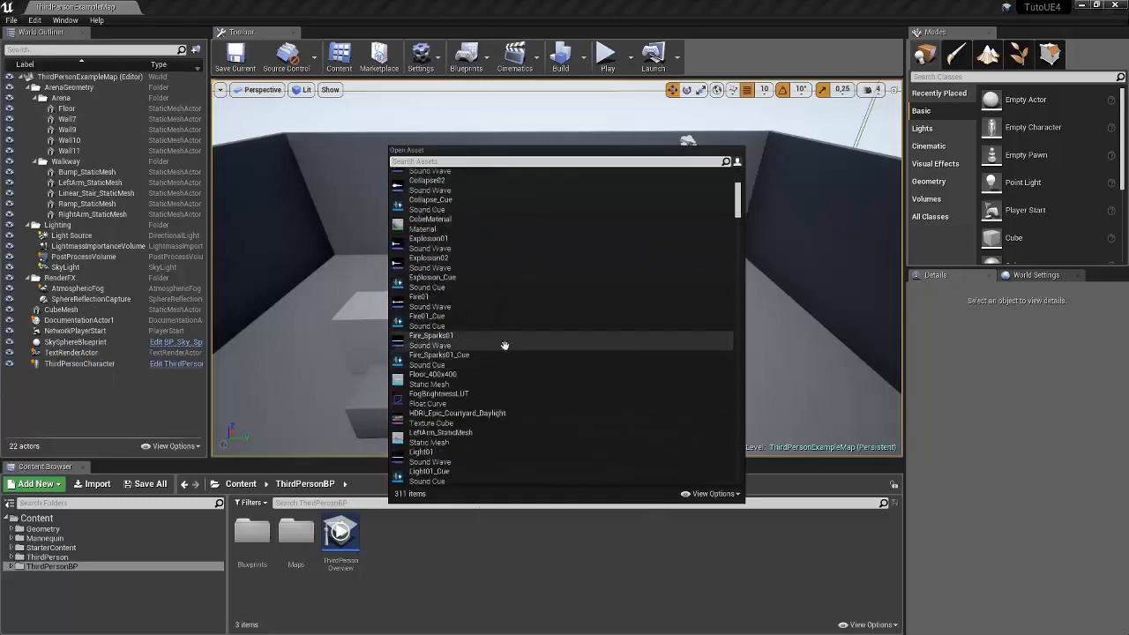
scroll(504, 345, down, 10)
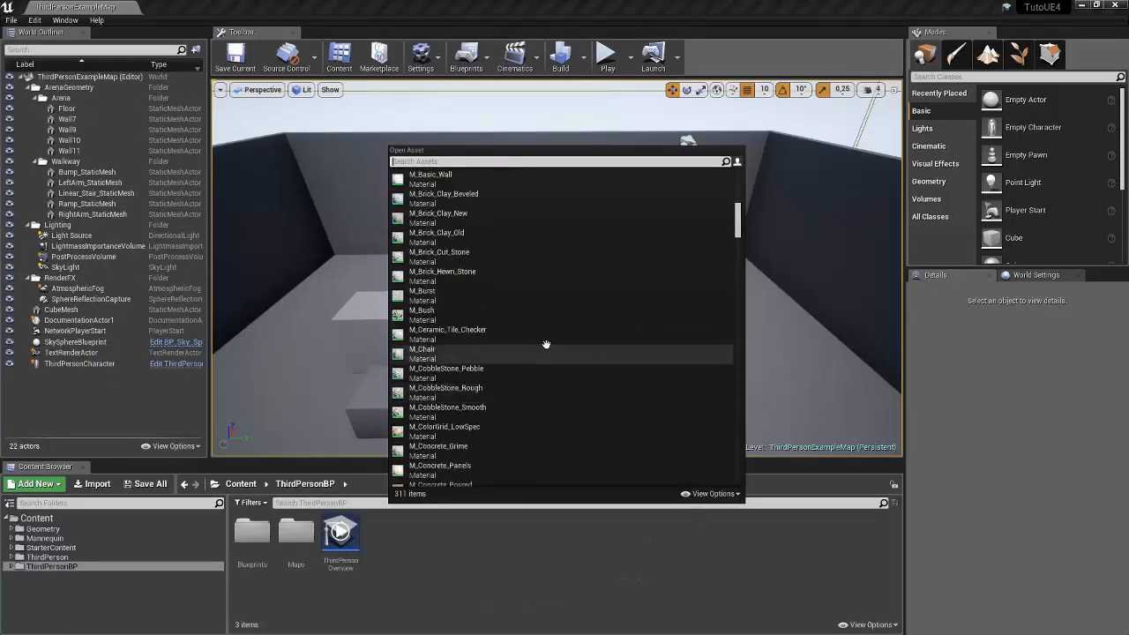
click(471, 372)
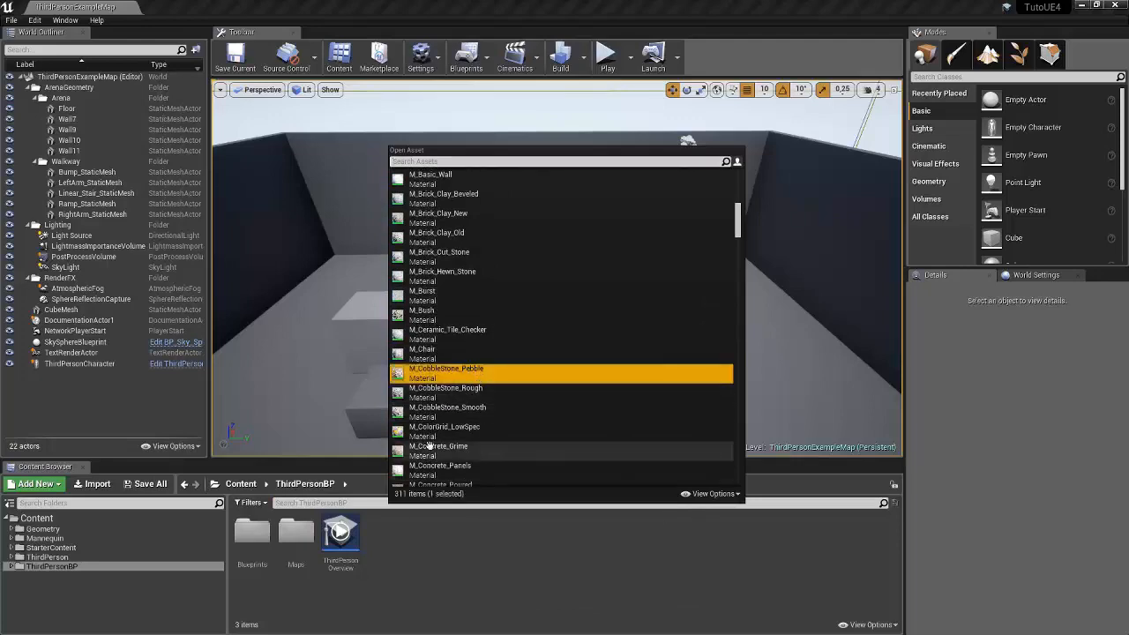
double_click(450, 371)
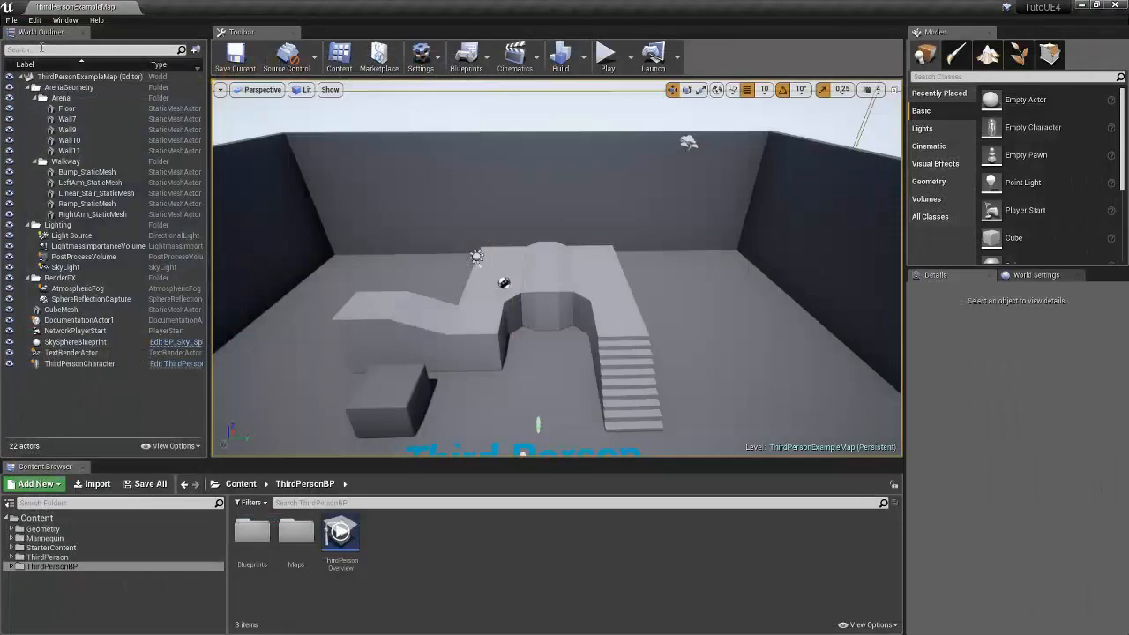
Step: Examine the project packaging options, including the Android and Windows platform variants and the build configuration
click(11, 20)
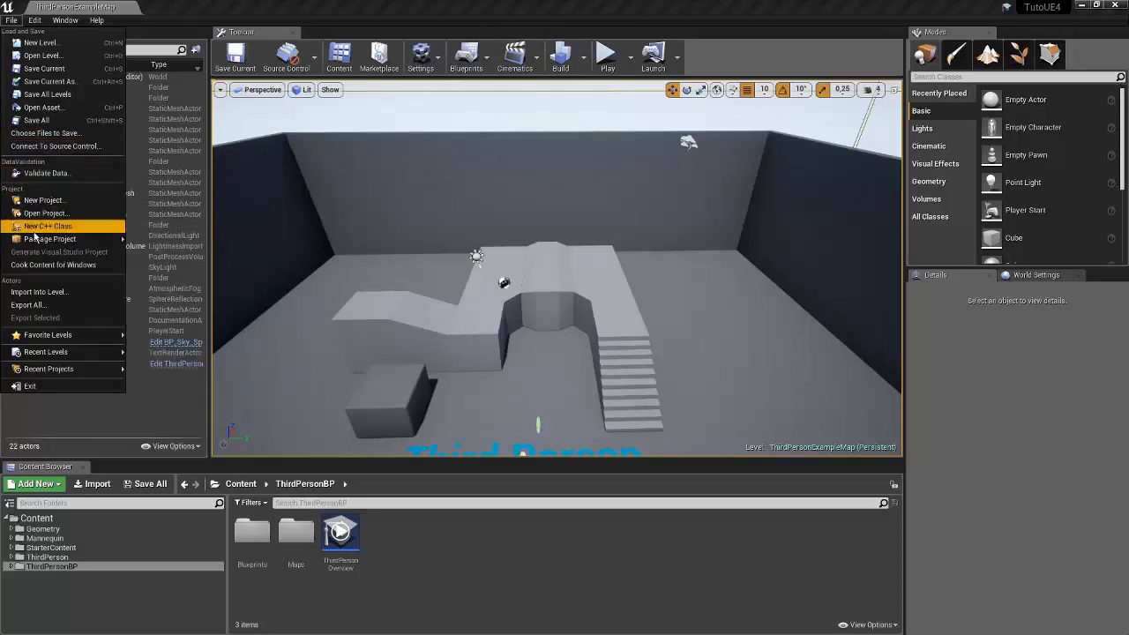
mouse_move(39, 238)
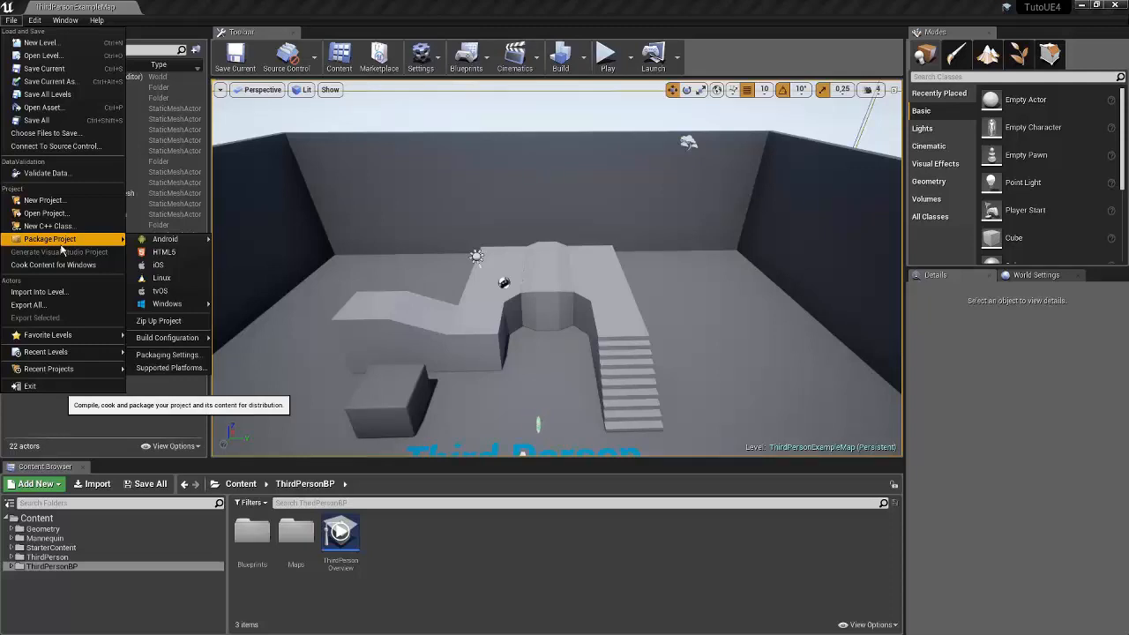
key(super)
click(917, 625)
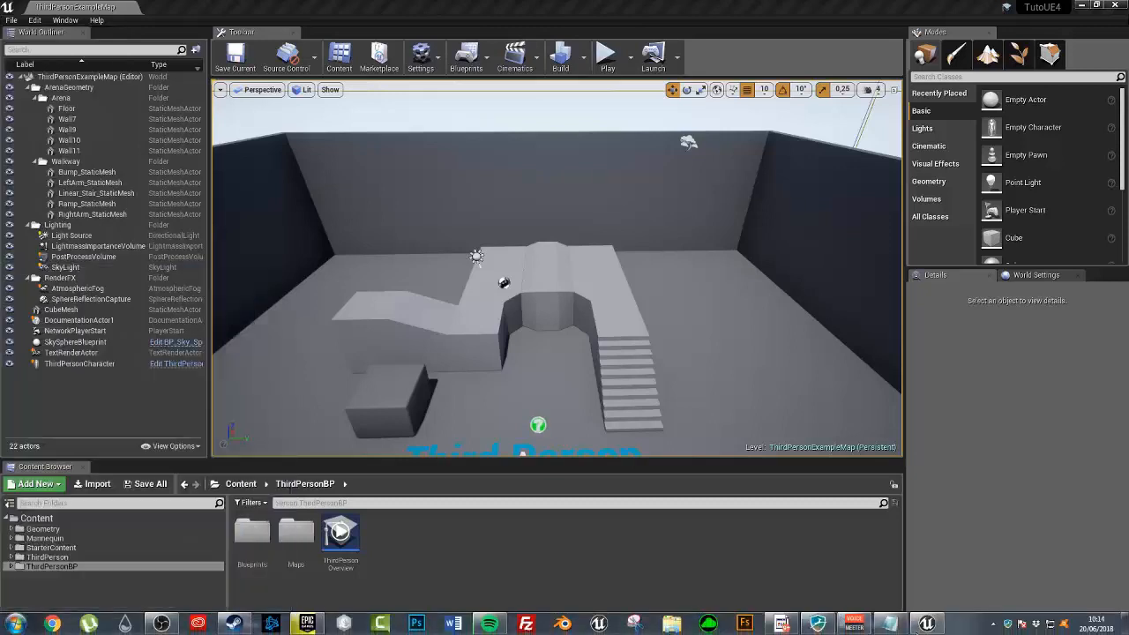
click(13, 21)
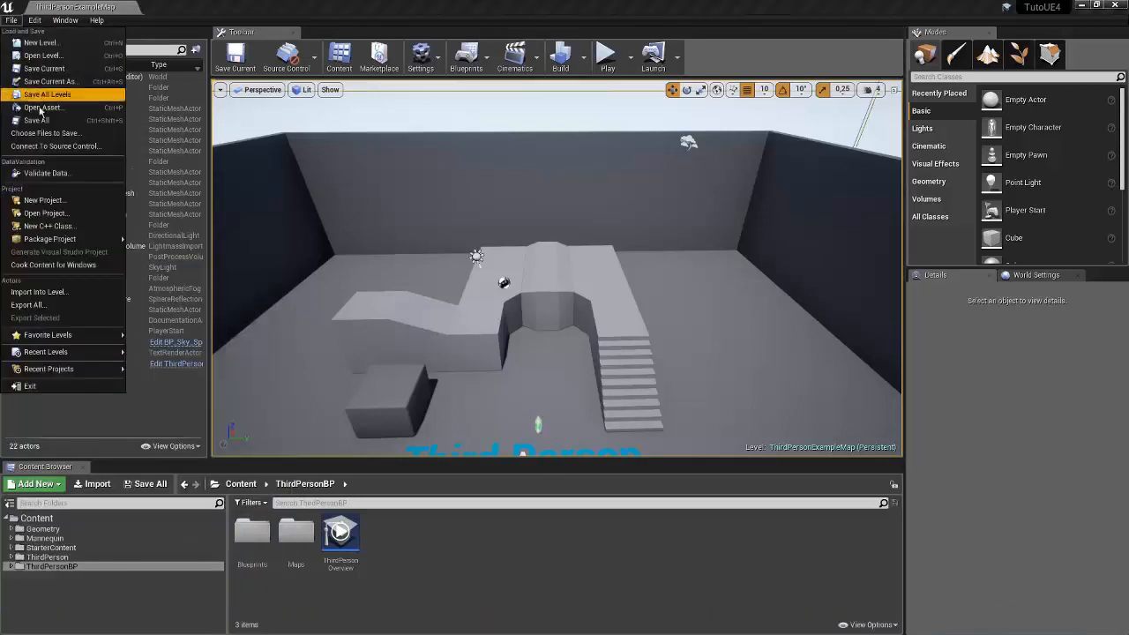
mouse_move(53, 239)
mouse_move(148, 245)
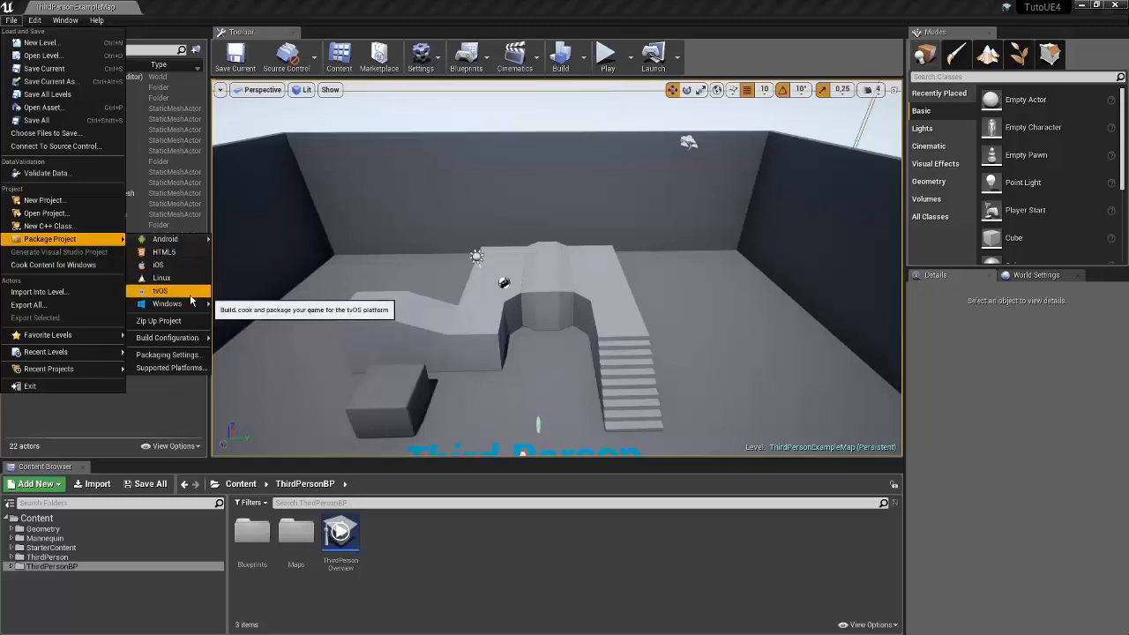
mouse_move(195, 307)
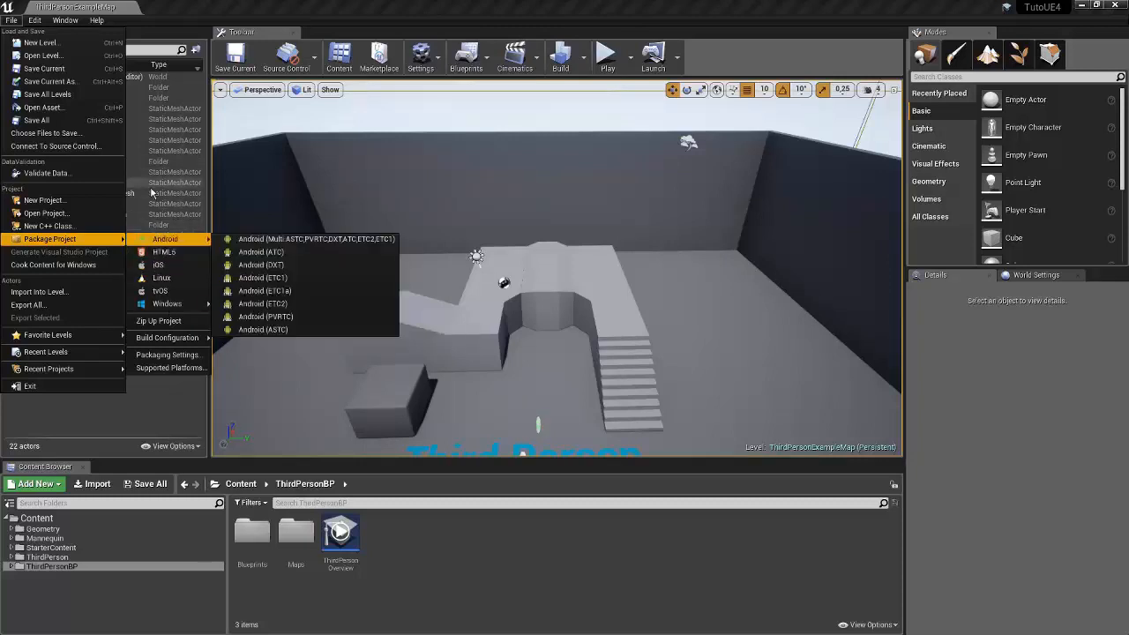
mouse_move(165, 333)
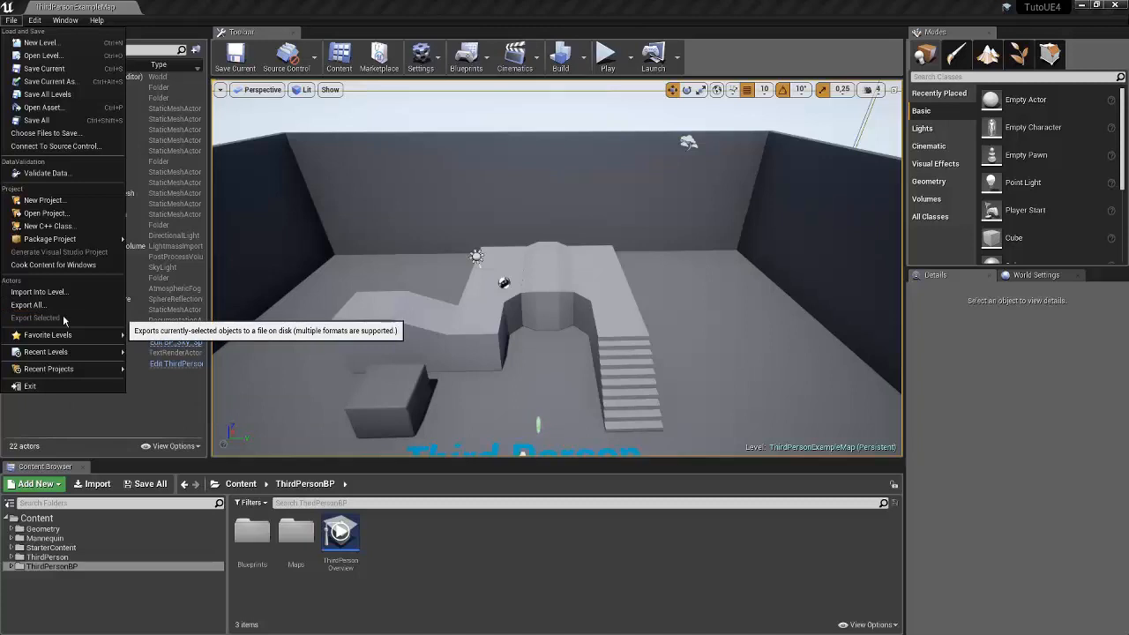
Step: Examine the lists of favorite levels, recent levels and recent projects
mouse_move(28, 340)
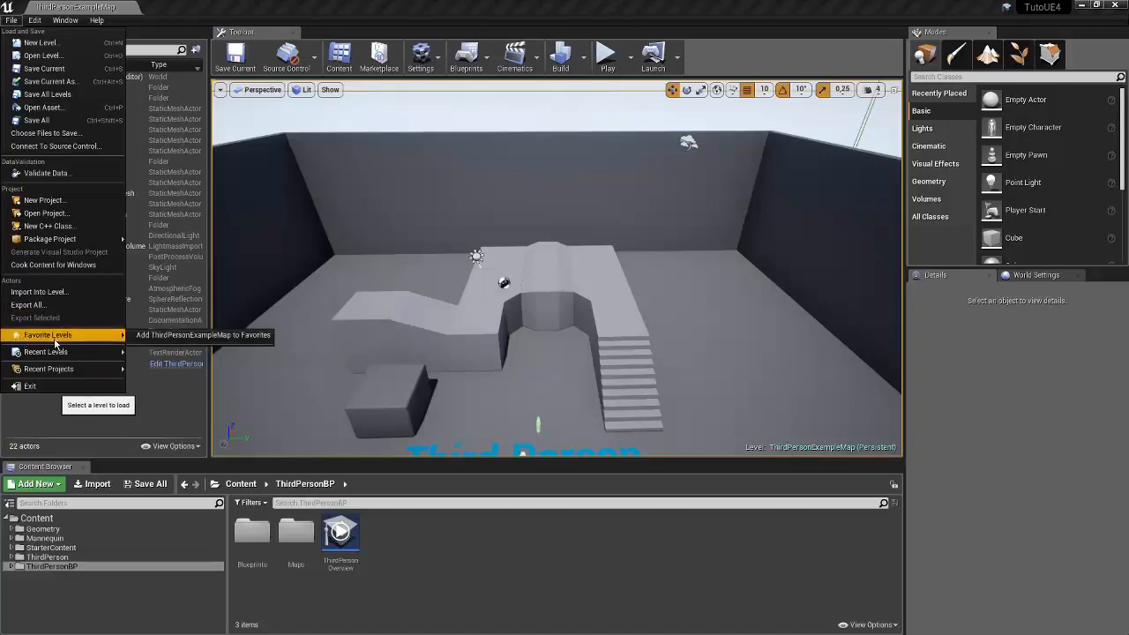
mouse_move(89, 353)
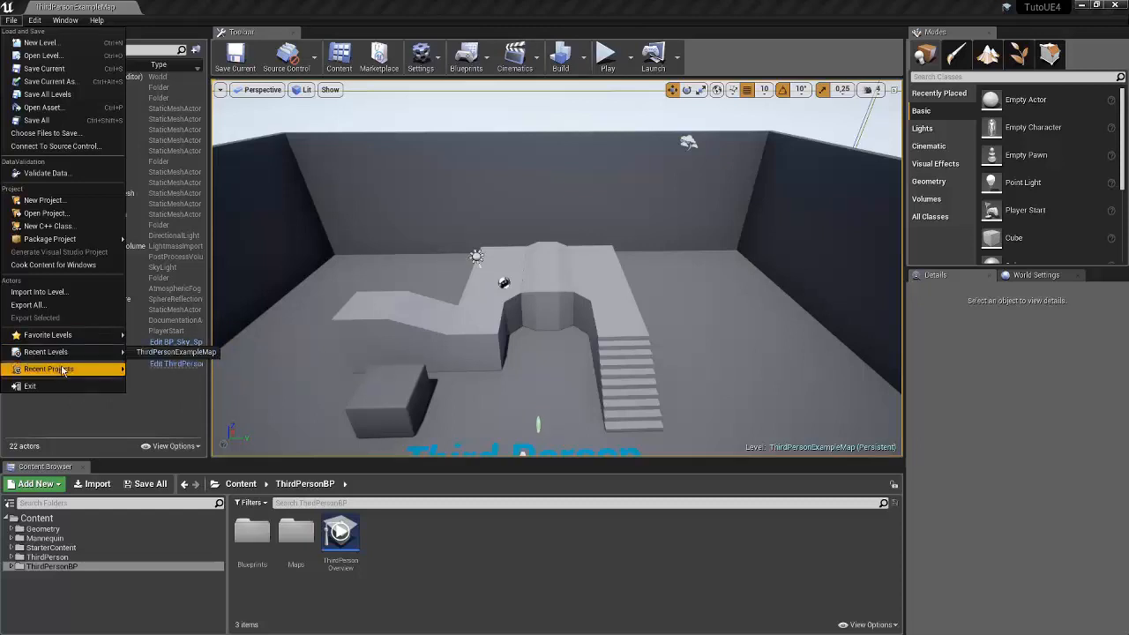
mouse_move(63, 370)
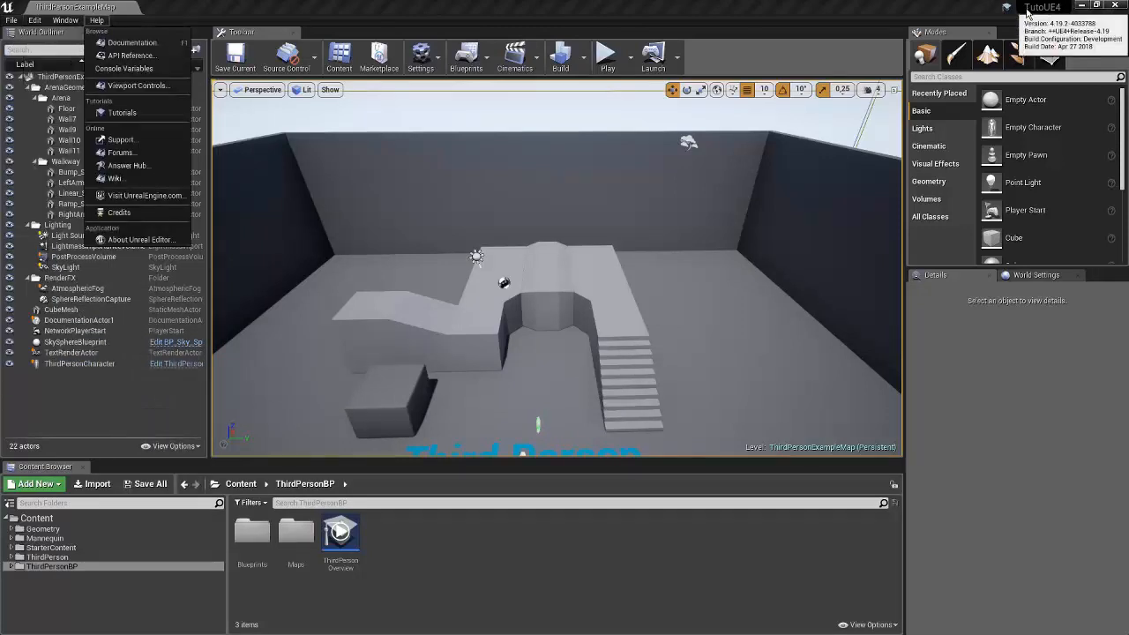
mouse_move(15, 20)
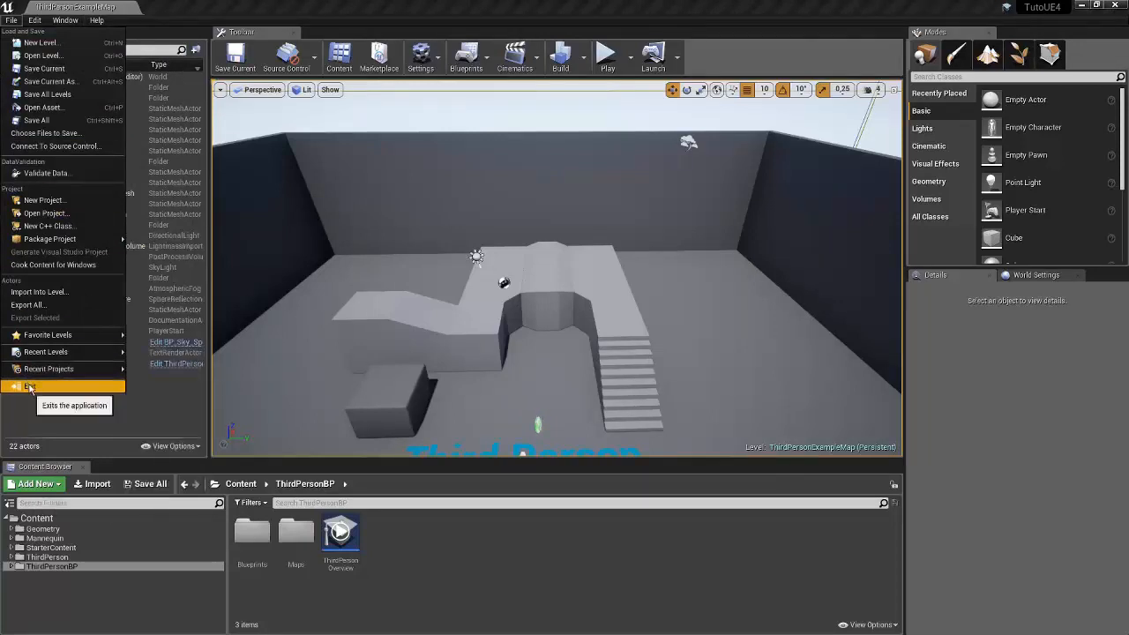
click(155, 408)
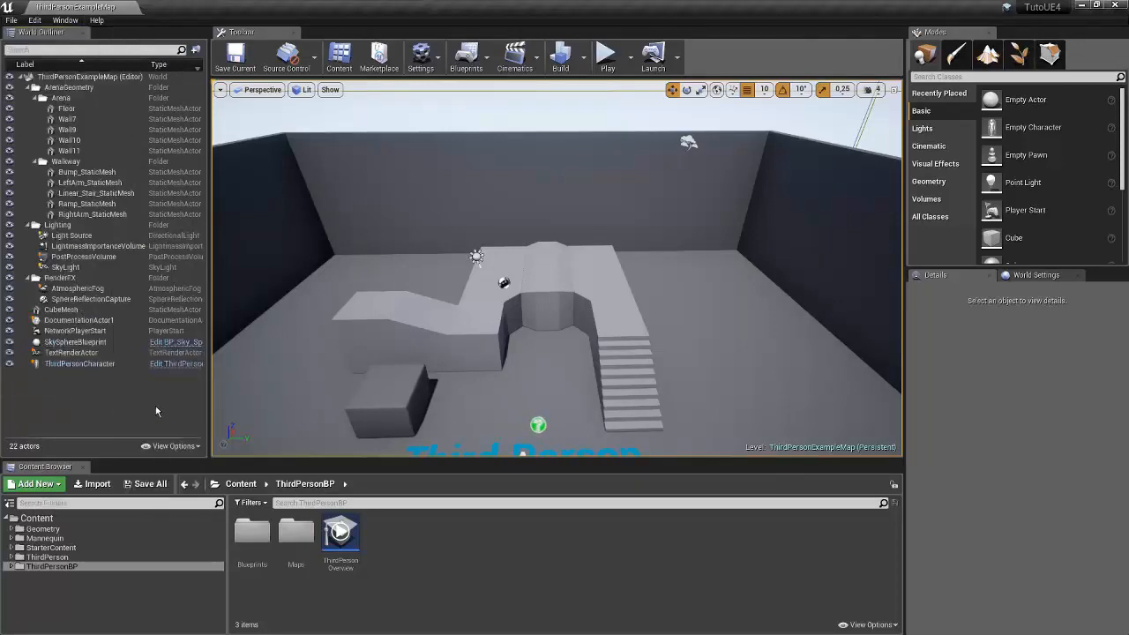
click(35, 19)
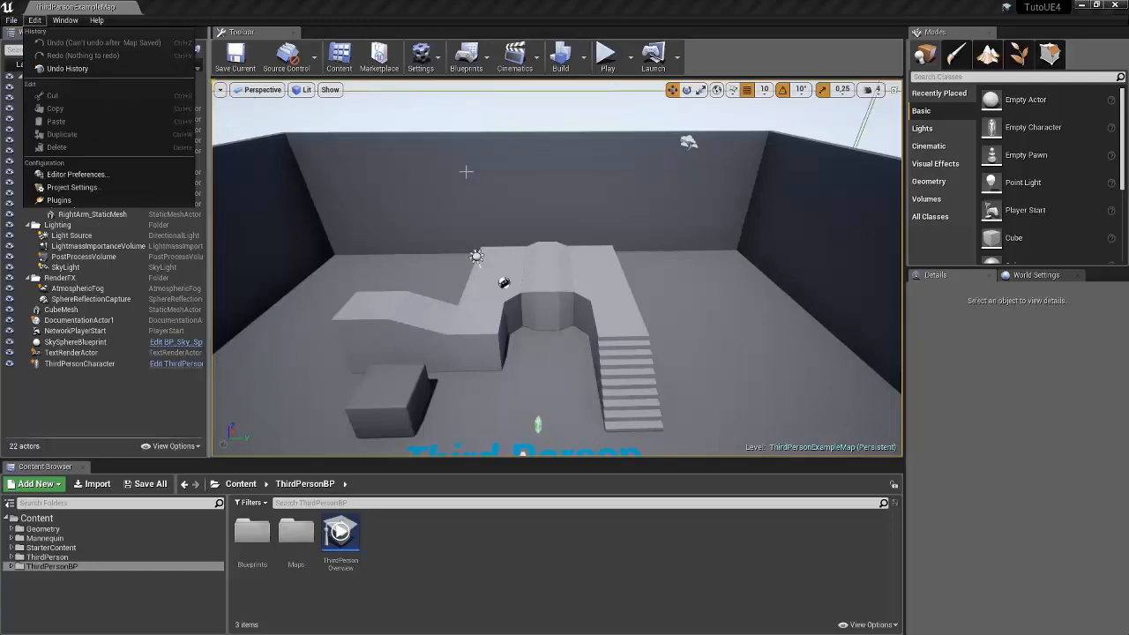
Step: Duplicate the walkway's staircase mesh with the copy placed beside the original, and delete that copy
right_drag(466, 171, 432, 256)
click(680, 284)
right_drag(680, 284, 755, 353)
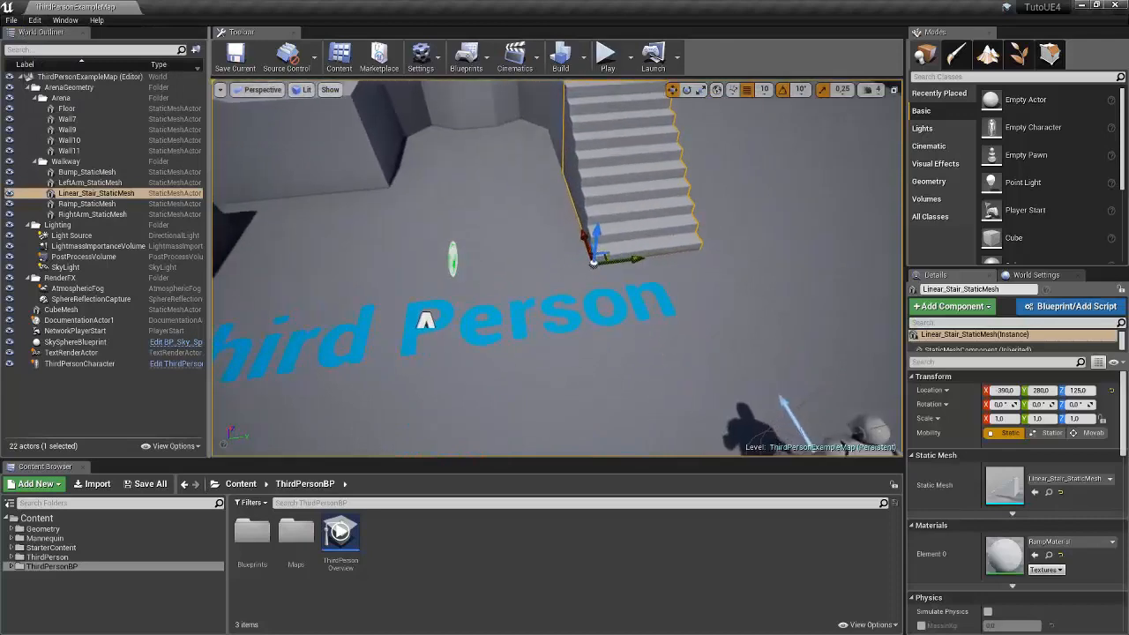
key(ctrl+w)
drag(636, 254, 505, 267)
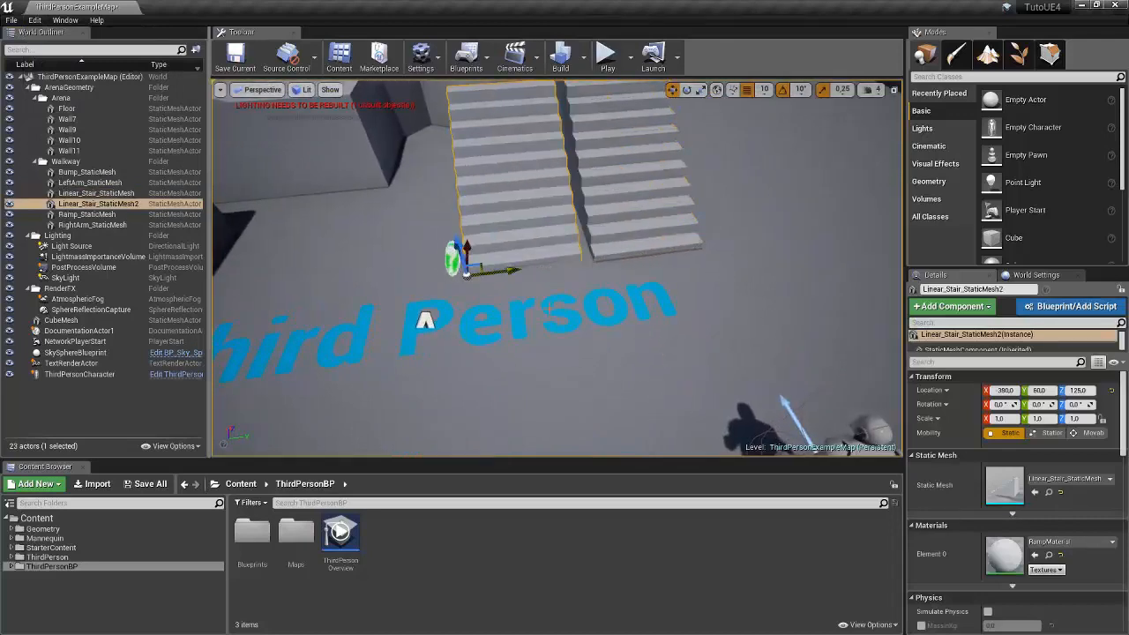
key(Delete)
Step: Make another duplicate of the staircase, moved farther along the Y axis, and delete it
click(612, 223)
key(ctrl+w)
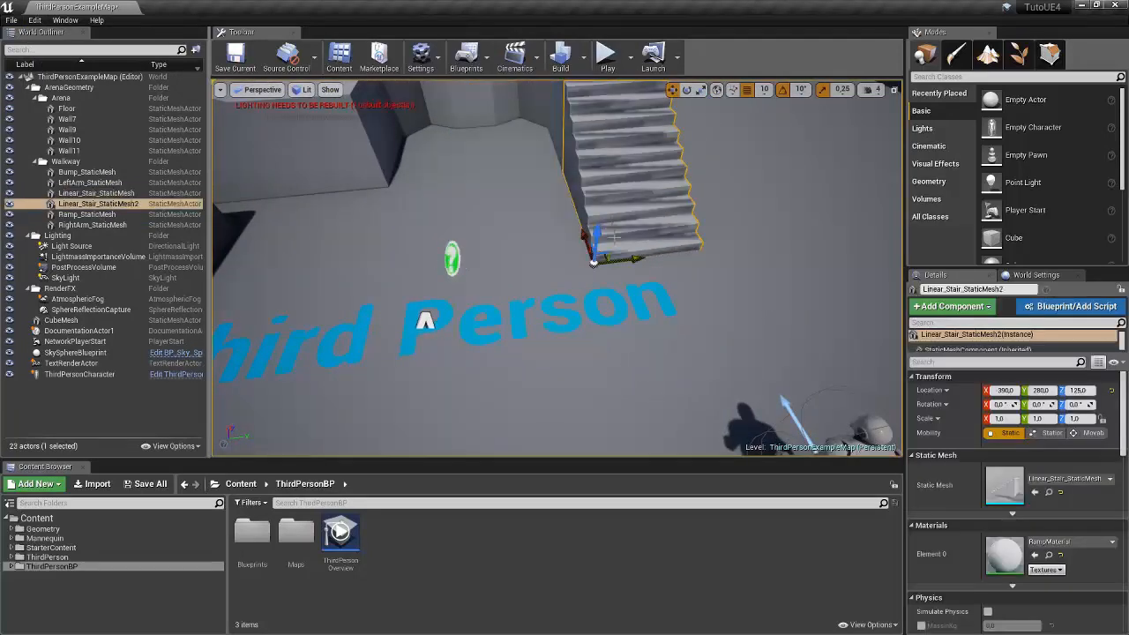
drag(631, 257, 395, 284)
key(Delete)
Step: Delete the original Linear_Stair_StaticMesh and undo the deletion
right_drag(395, 284, 427, 255)
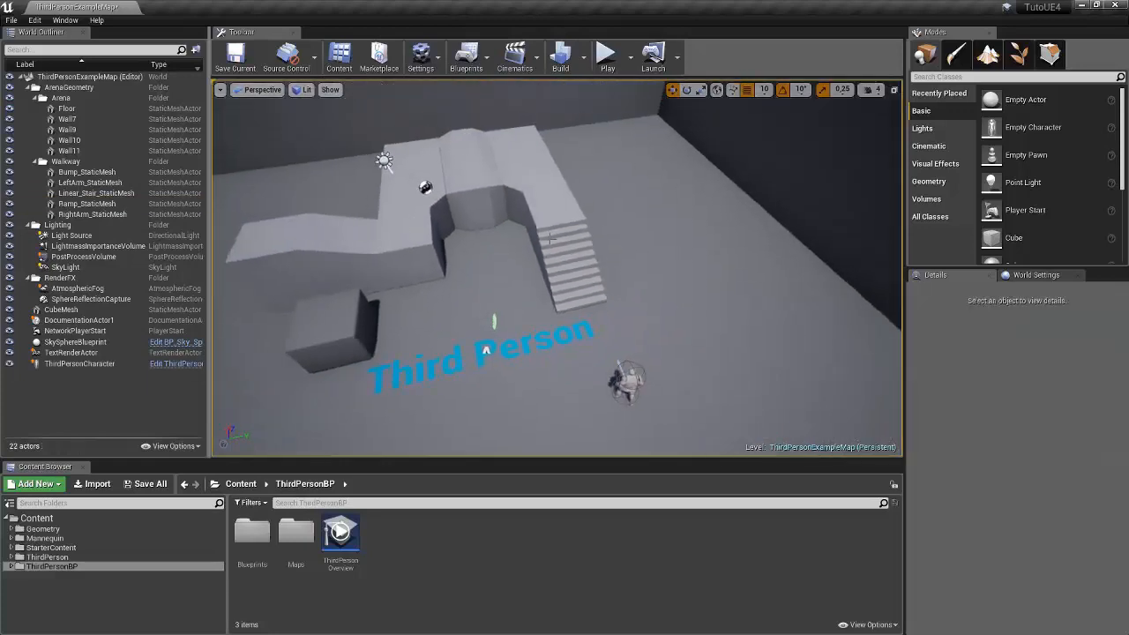
click(559, 279)
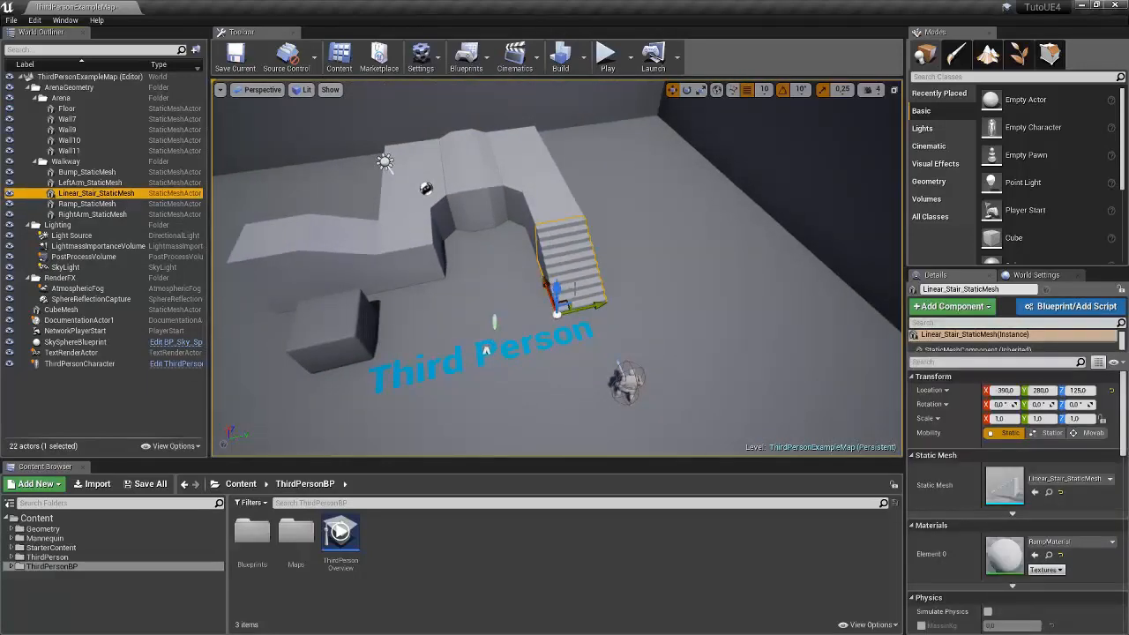
scroll(467, 323, up, 5)
key(Delete)
key(ctrl+z)
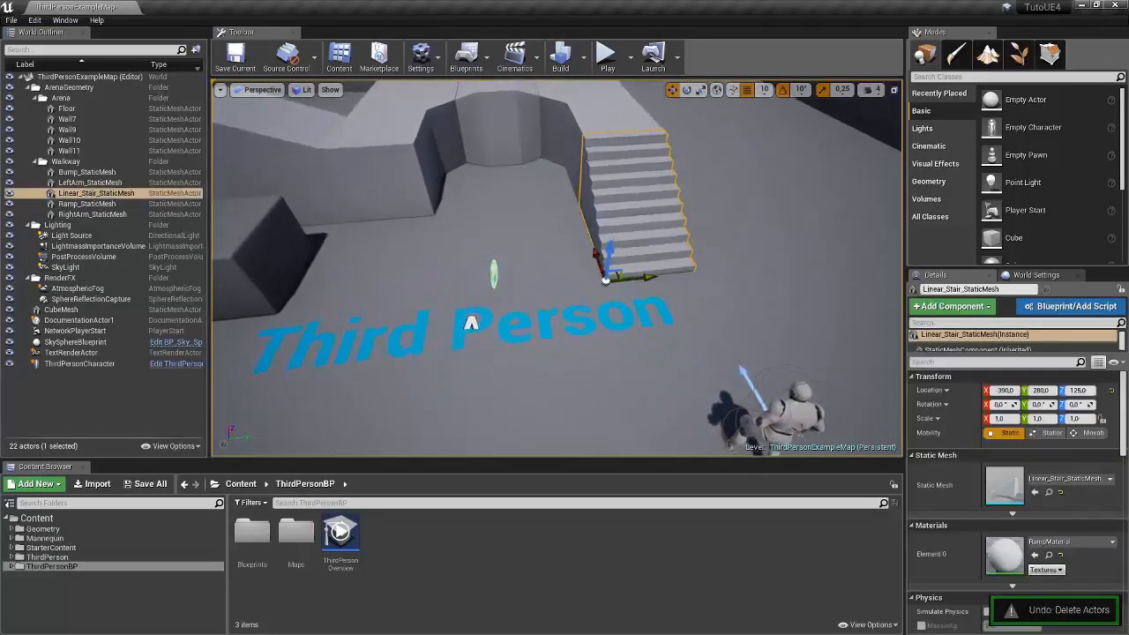
Step: Save the current level
scroll(467, 323, down, 5)
key(ctrl+s)
click(12, 20)
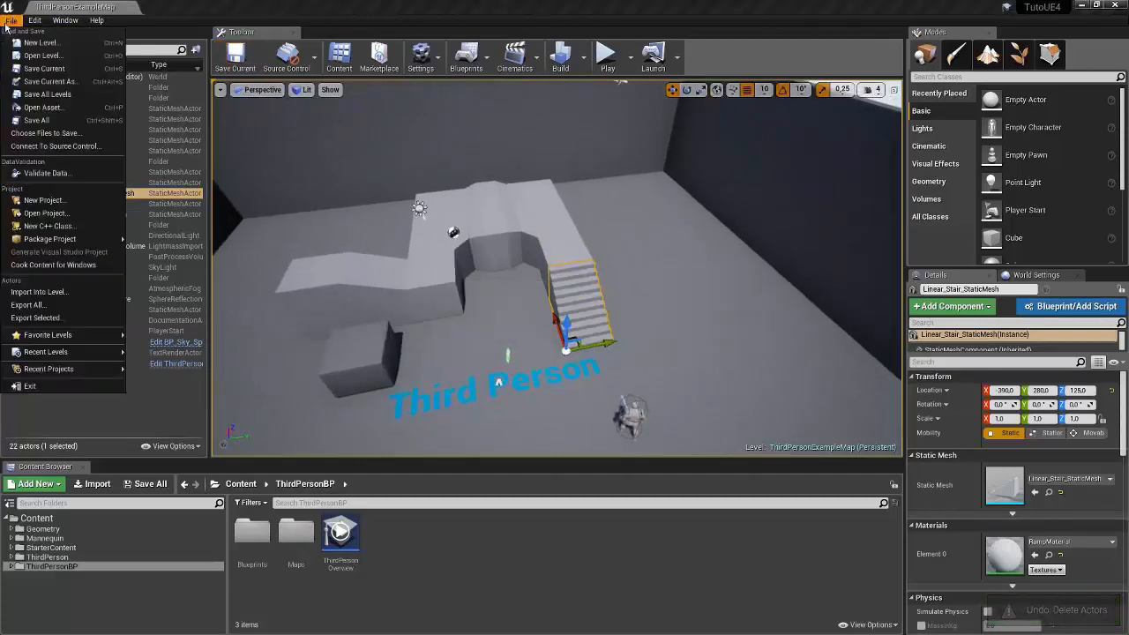
click(50, 32)
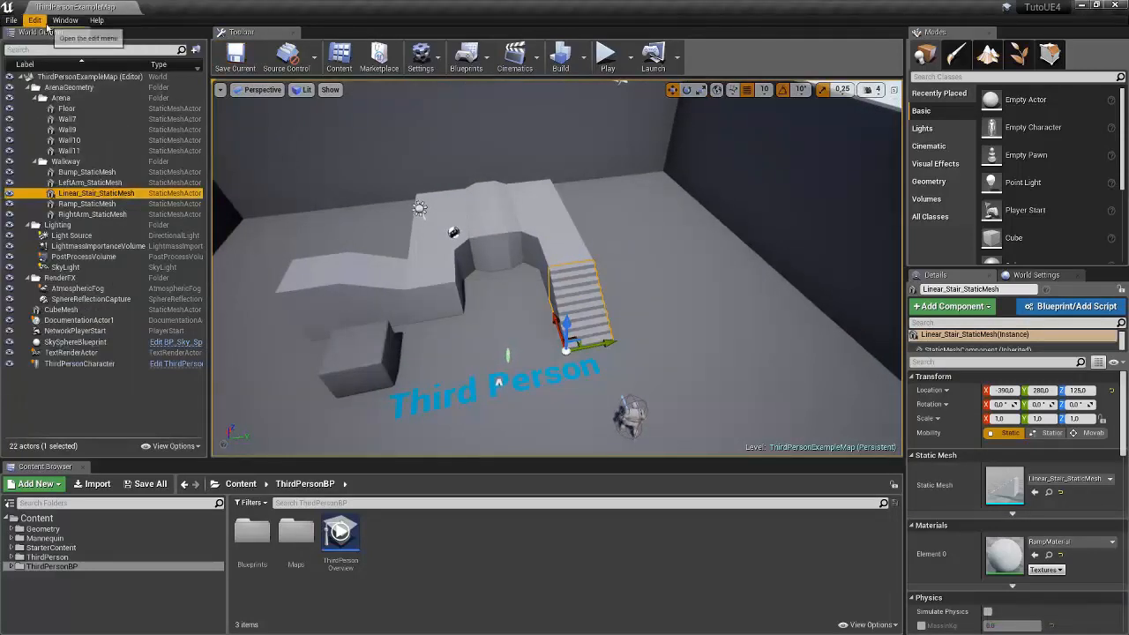
Step: Examine the Editor Preferences categories, from General and Level Editor to Content Editors, Privacy and Advanced, and close the window
click(34, 19)
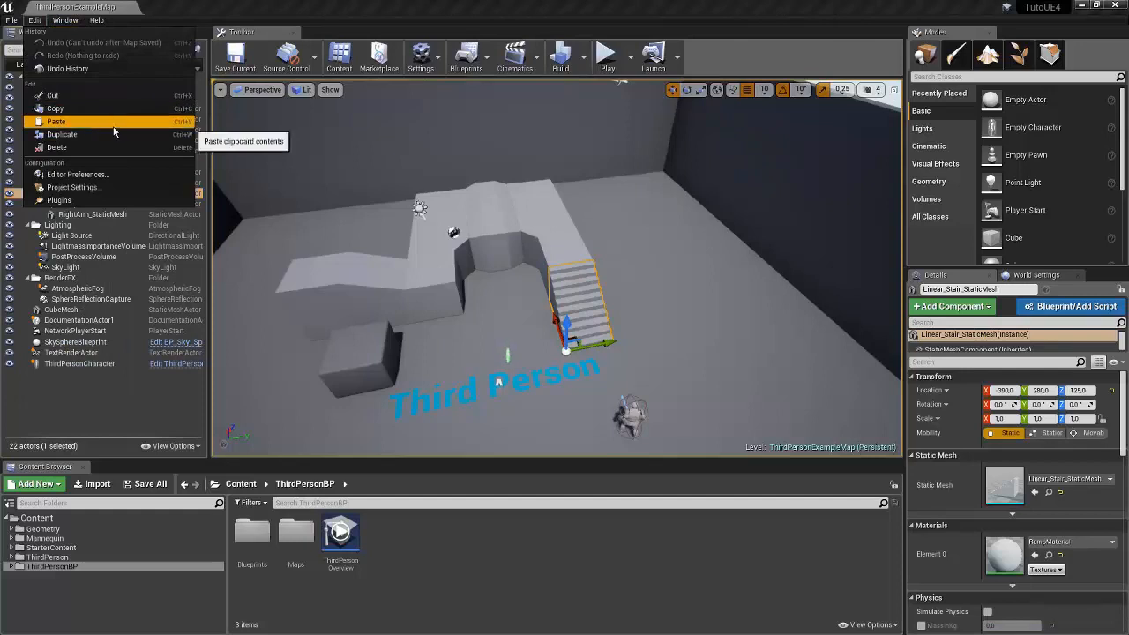
click(138, 174)
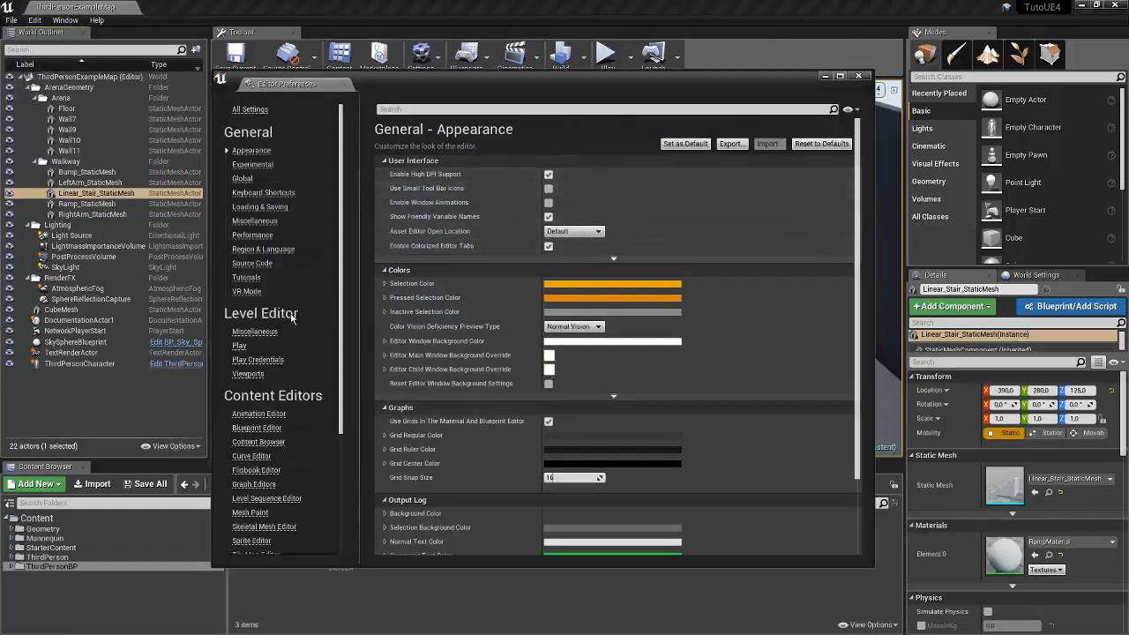
scroll(291, 317, down, 4)
scroll(282, 265, up, 4)
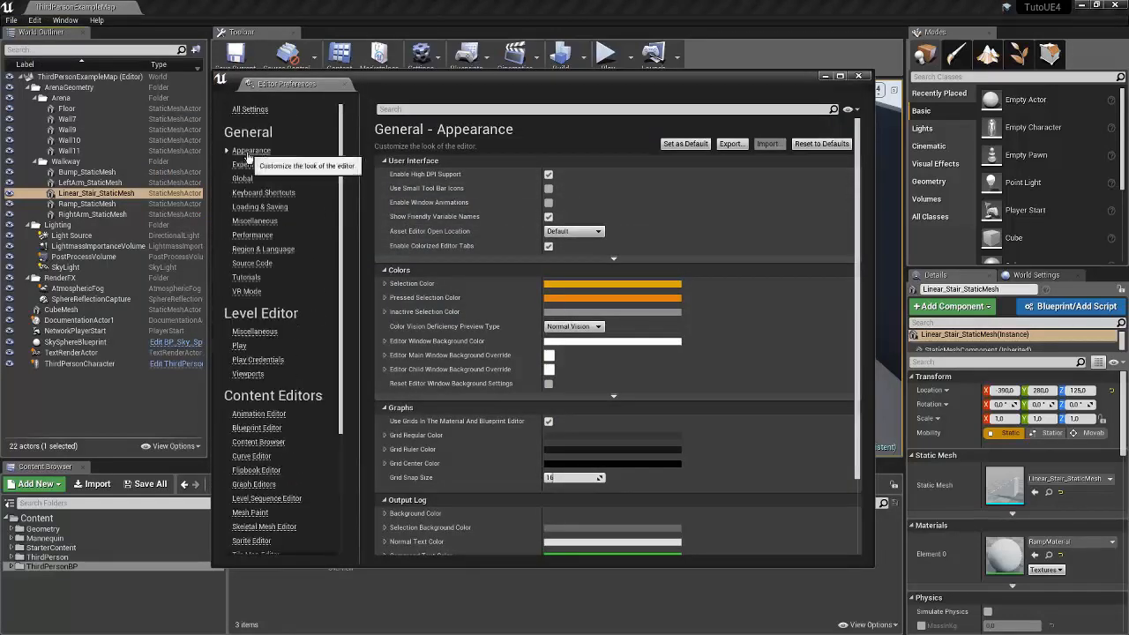
scroll(262, 261, down, 4)
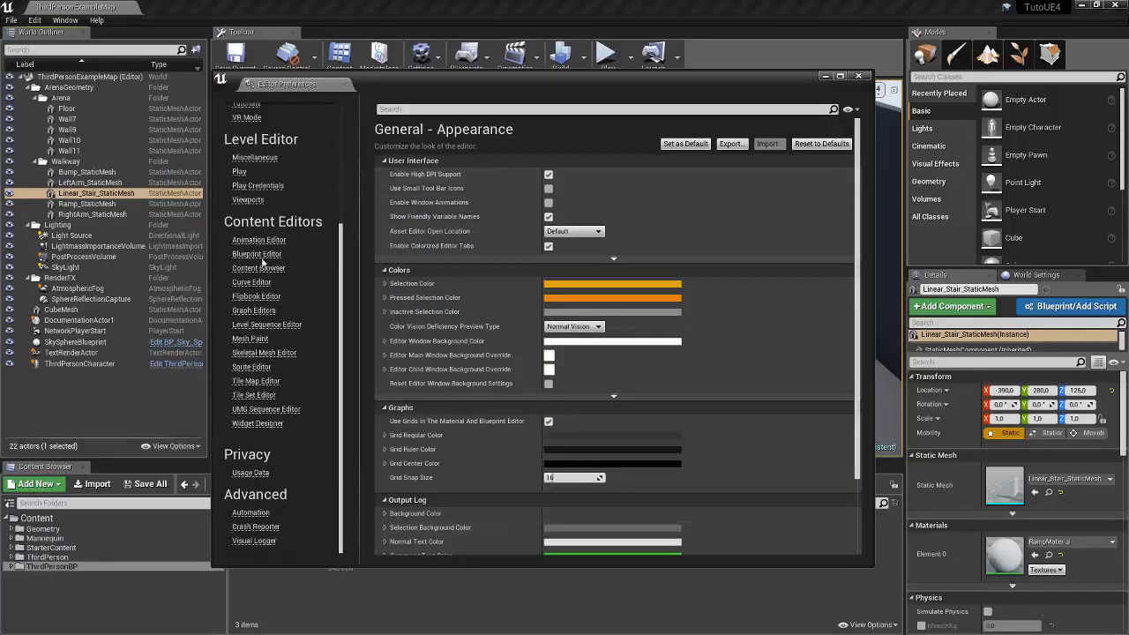
scroll(328, 219, up, 4)
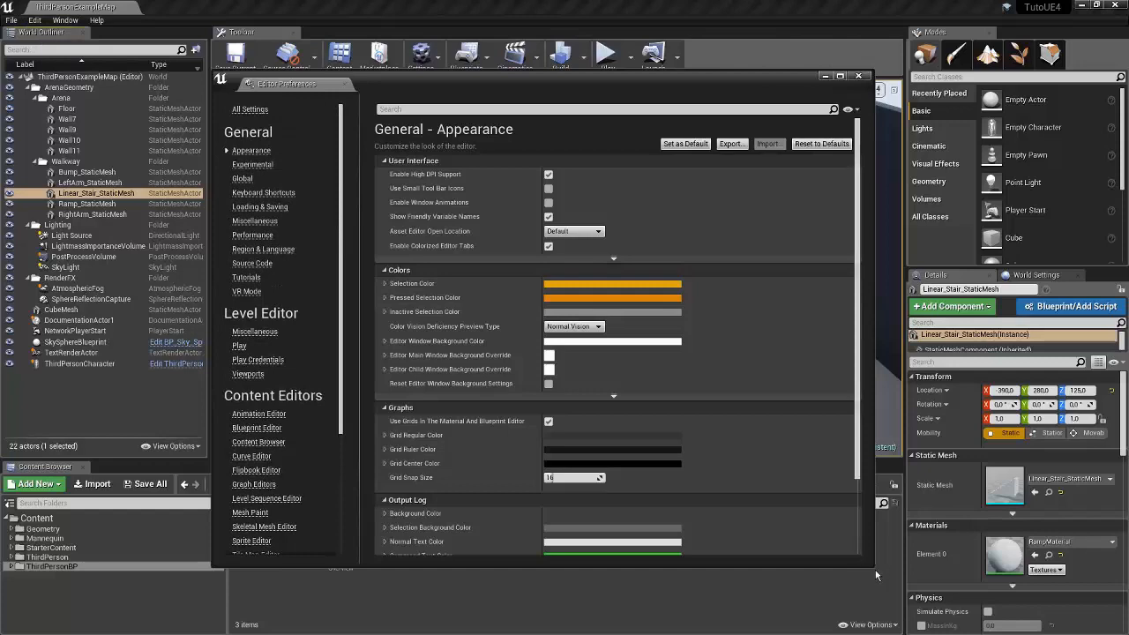
drag(877, 569, 923, 566)
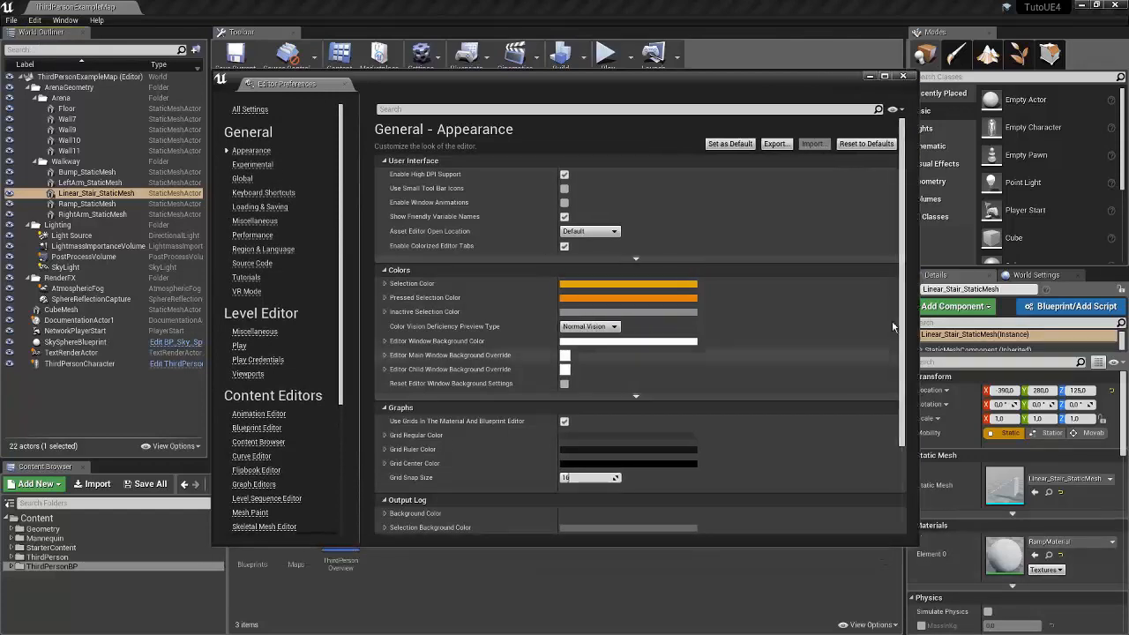
click(918, 76)
Step: Examine the Project Settings categories, including Project, Engine, Editor, Platforms and Plugins, and close the window
click(35, 20)
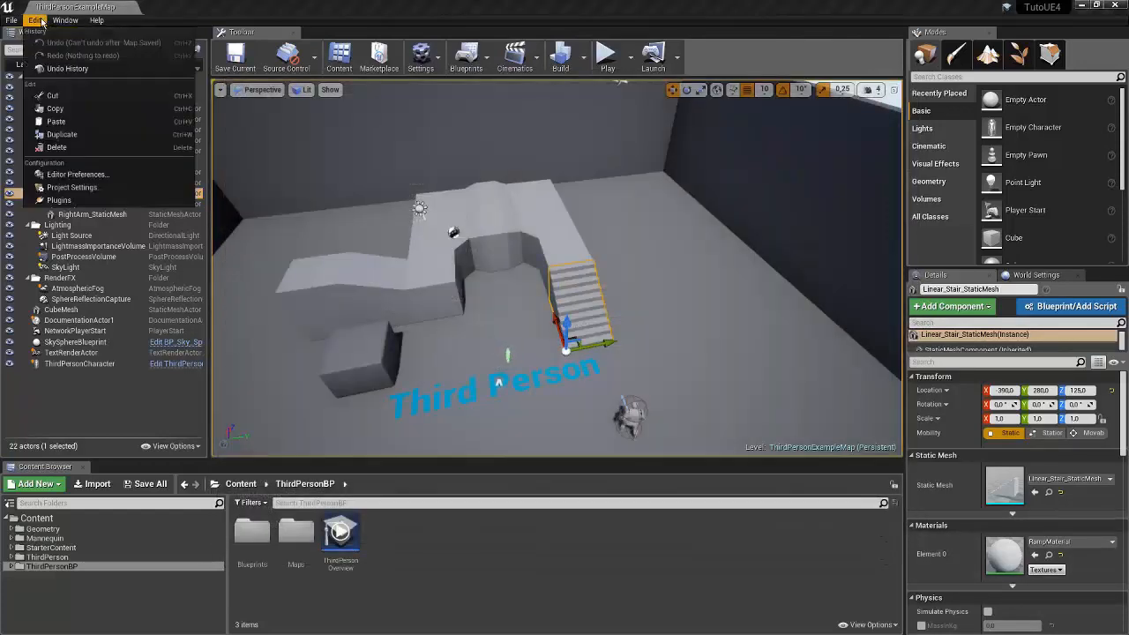
click(78, 188)
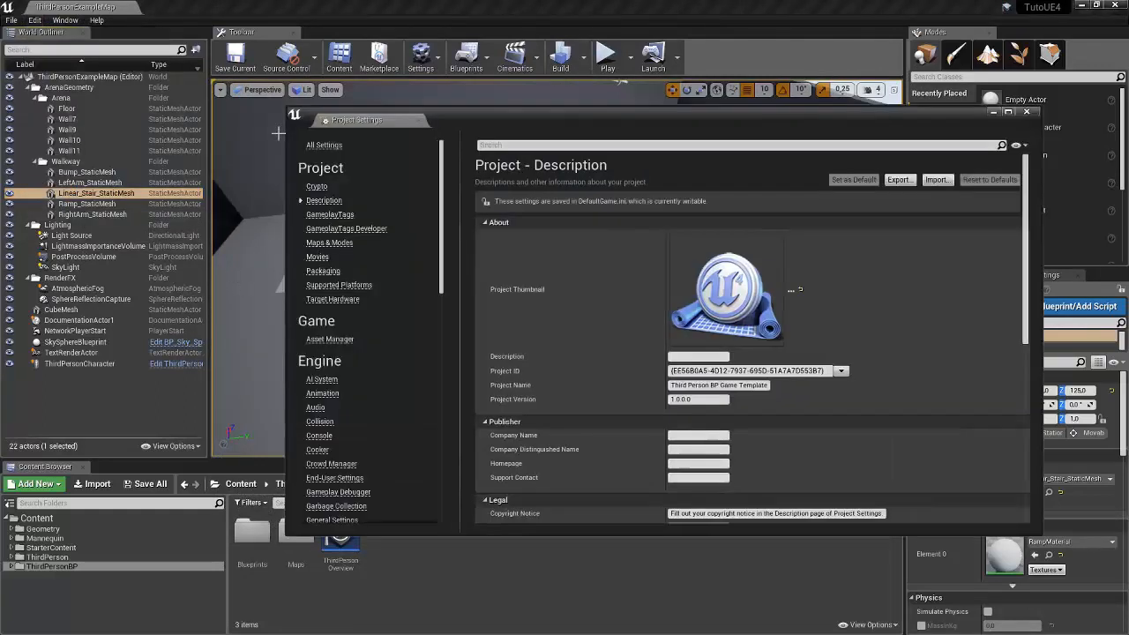
scroll(394, 316, down, 15)
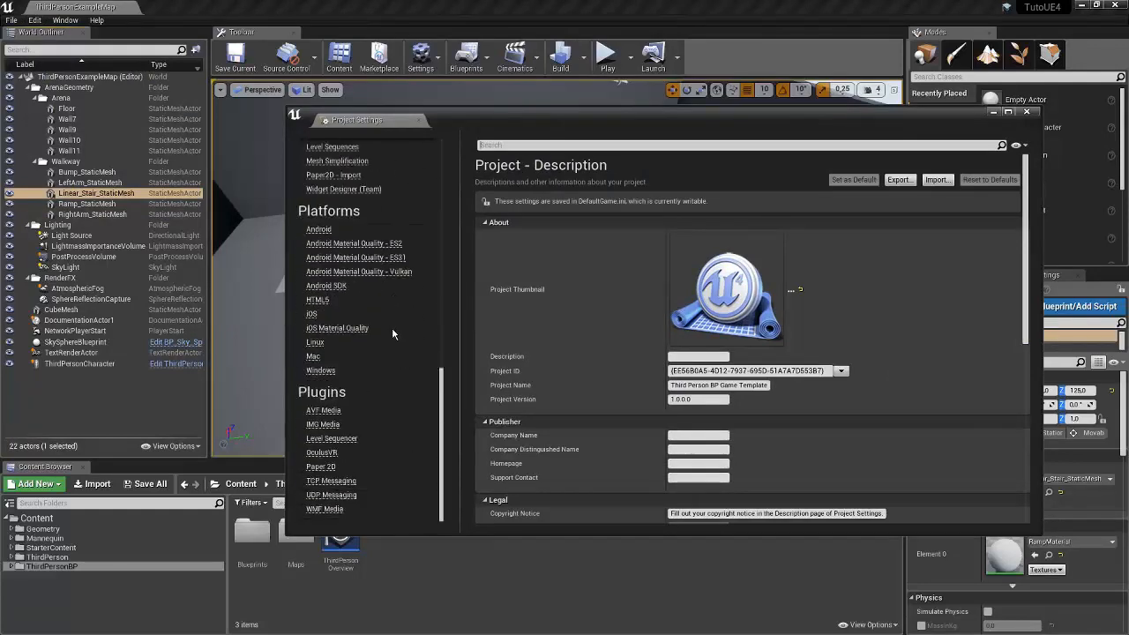
scroll(397, 335, up, 8)
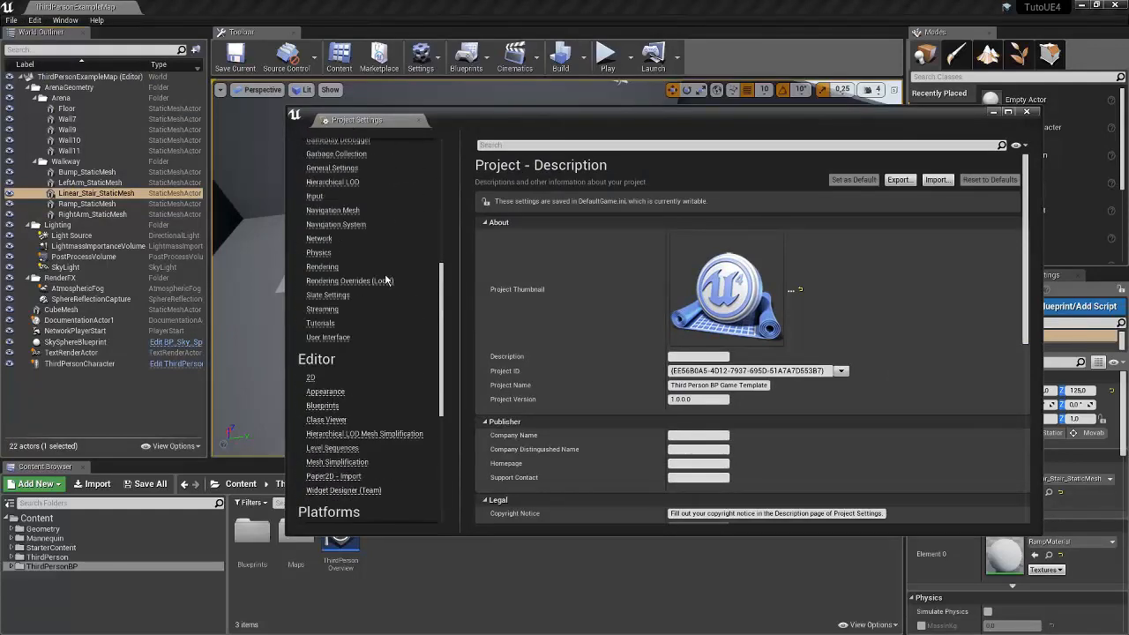
scroll(386, 279, down, 8)
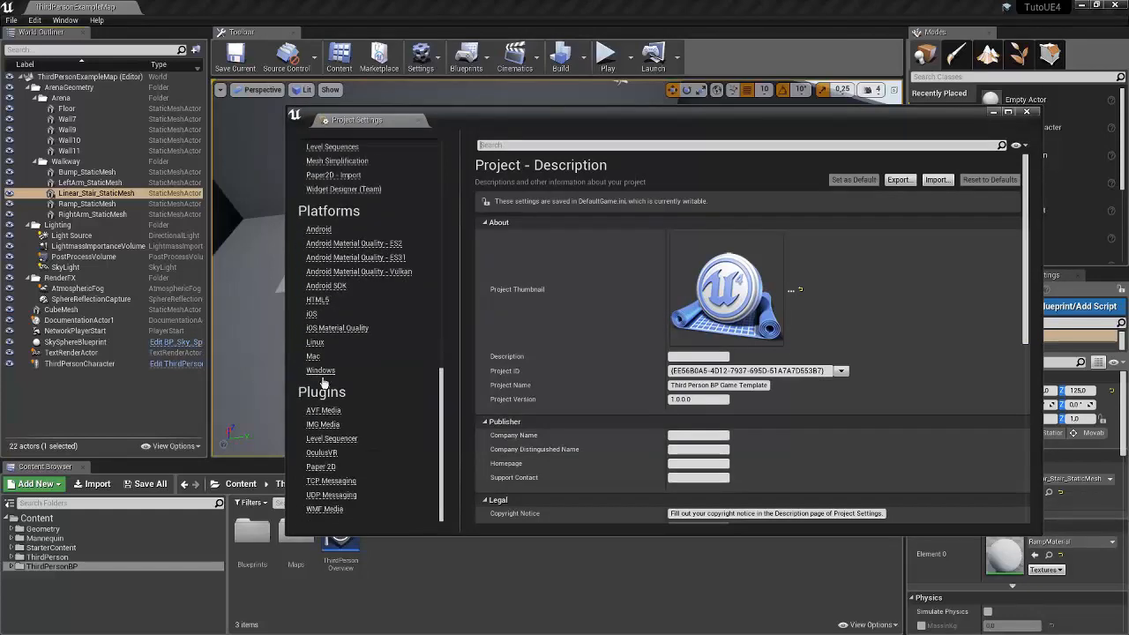
scroll(335, 464, up, 15)
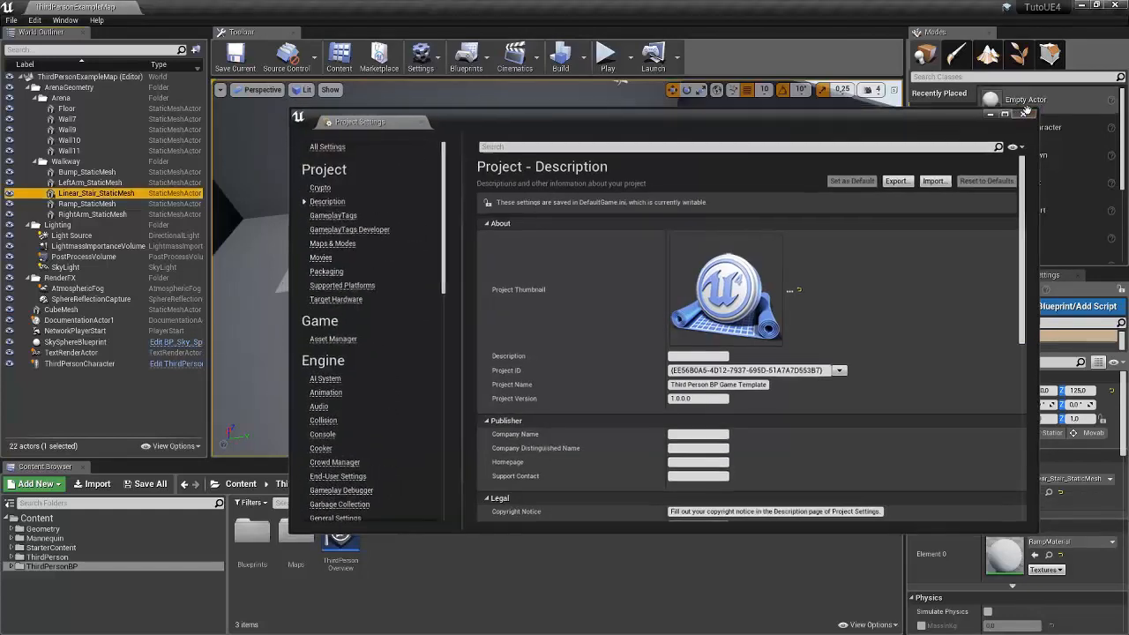
click(1028, 113)
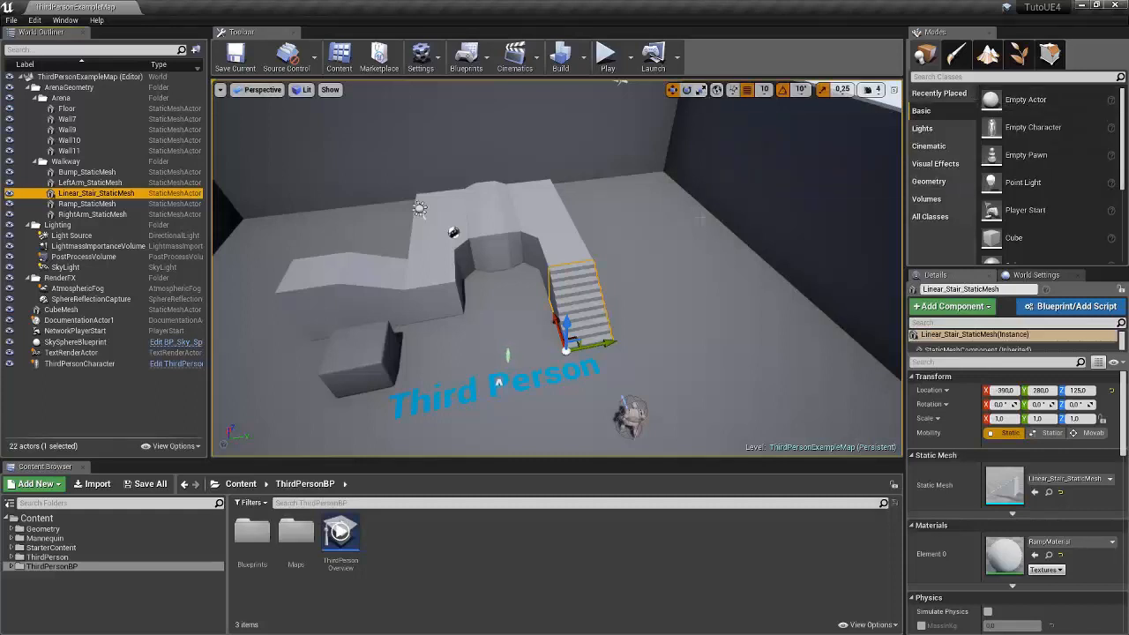
Step: Browse the categories of built-in and installed plugins and close the plugin window
click(35, 19)
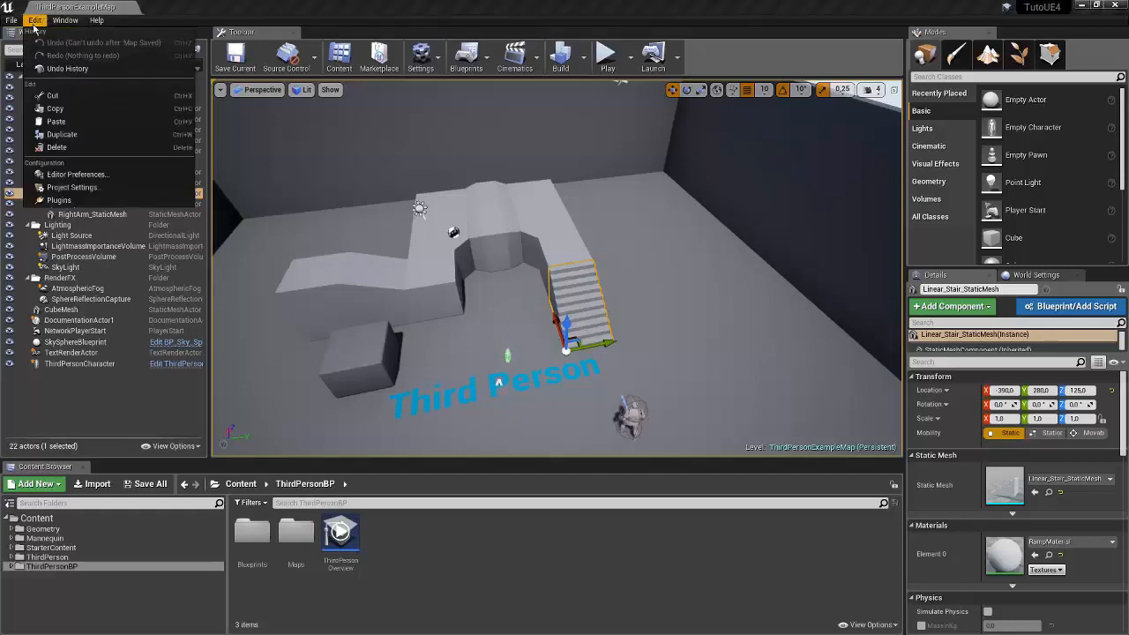
click(112, 203)
scroll(440, 207, down, 2)
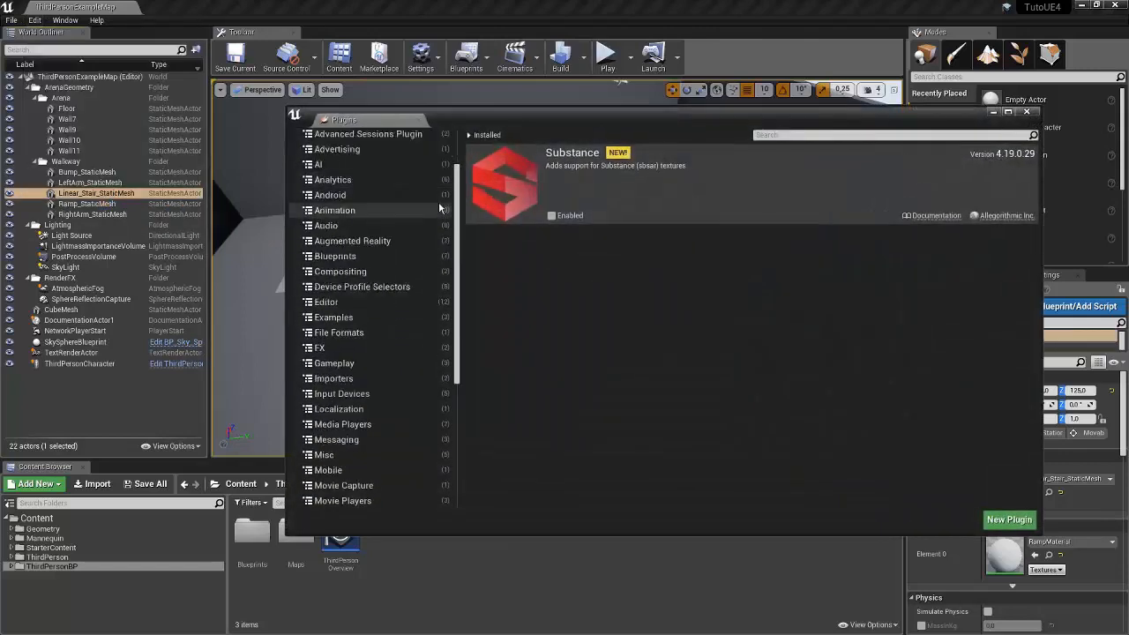
scroll(436, 221, down, 5)
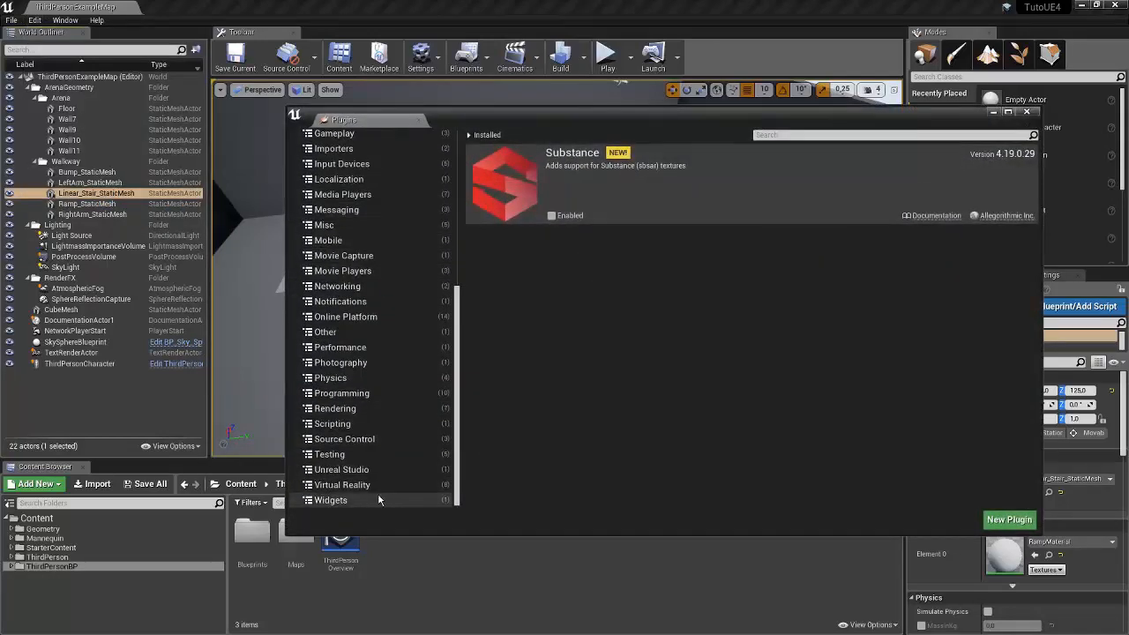
scroll(438, 366, up, 8)
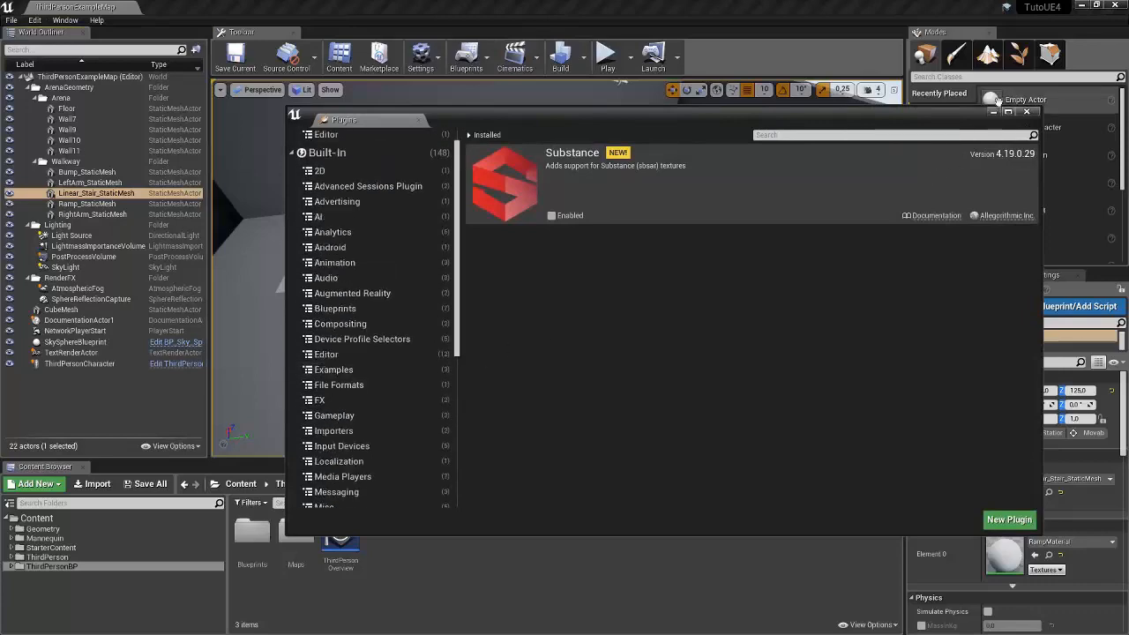
click(1026, 112)
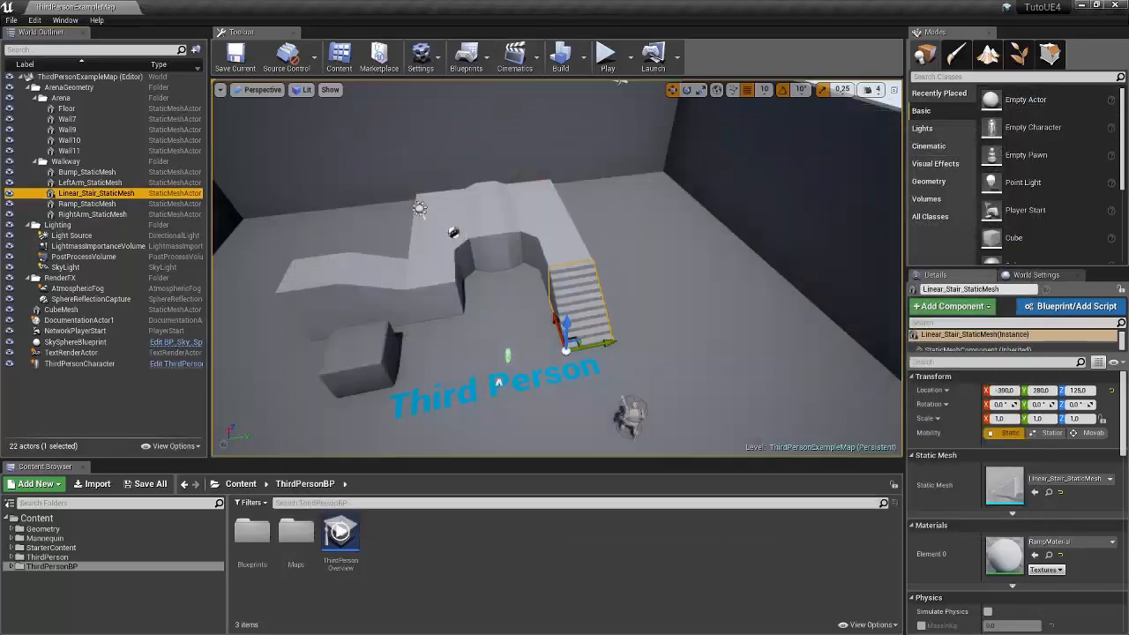
Step: Browse the editor's built-in tutorials and start the Blueprint Third Person Template Overview
click(138, 395)
click(96, 19)
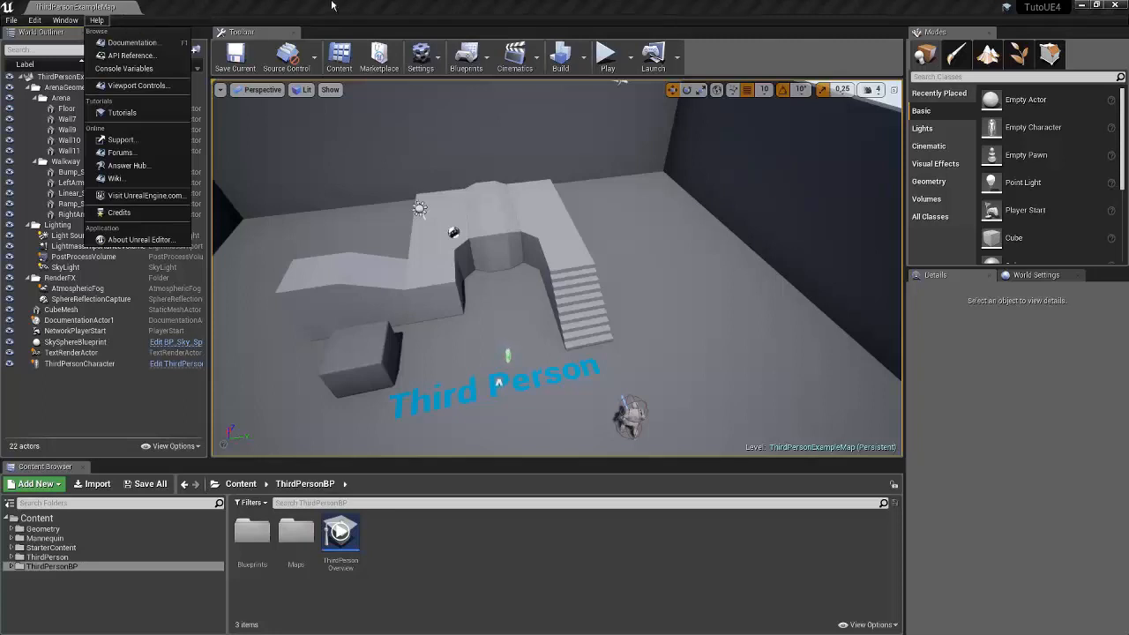
click(124, 113)
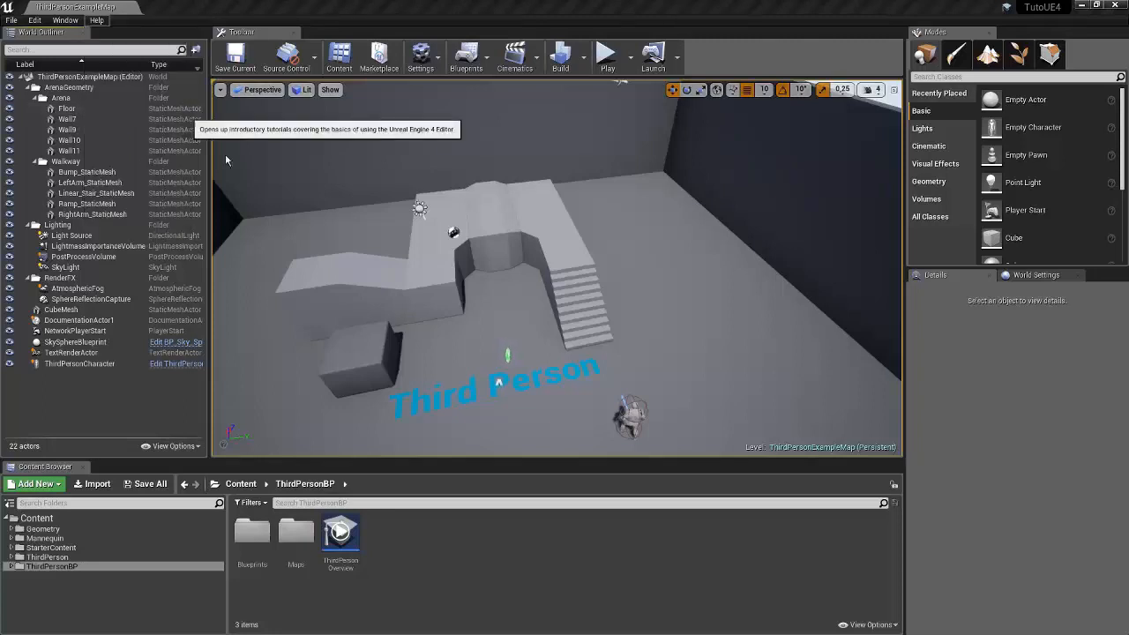
scroll(410, 282, down, 3)
scroll(410, 283, up, 3)
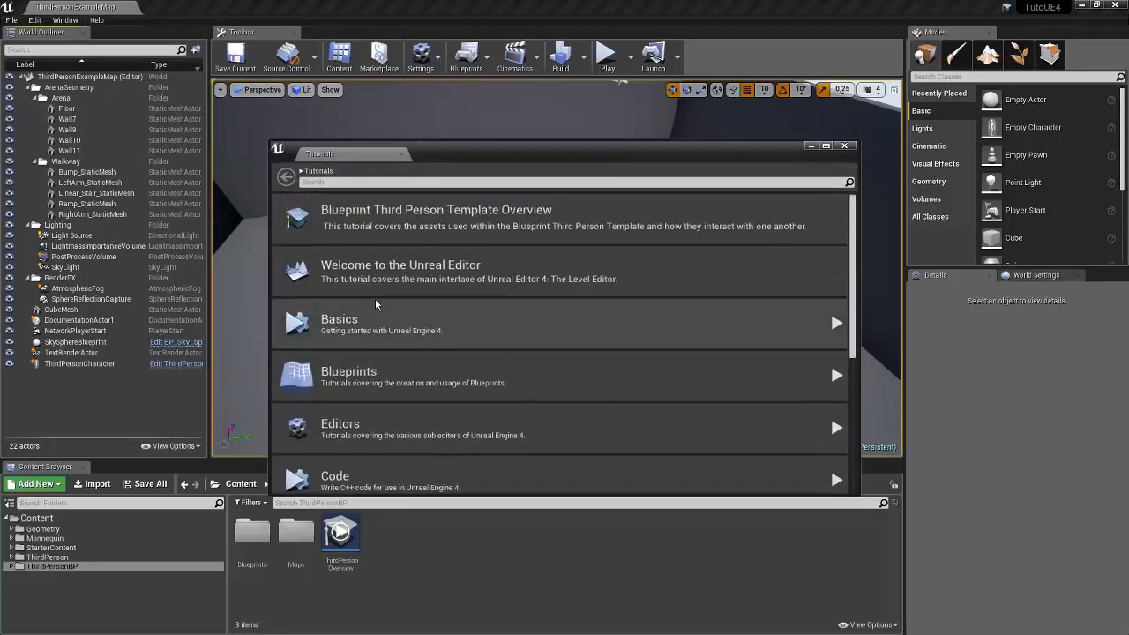
click(397, 216)
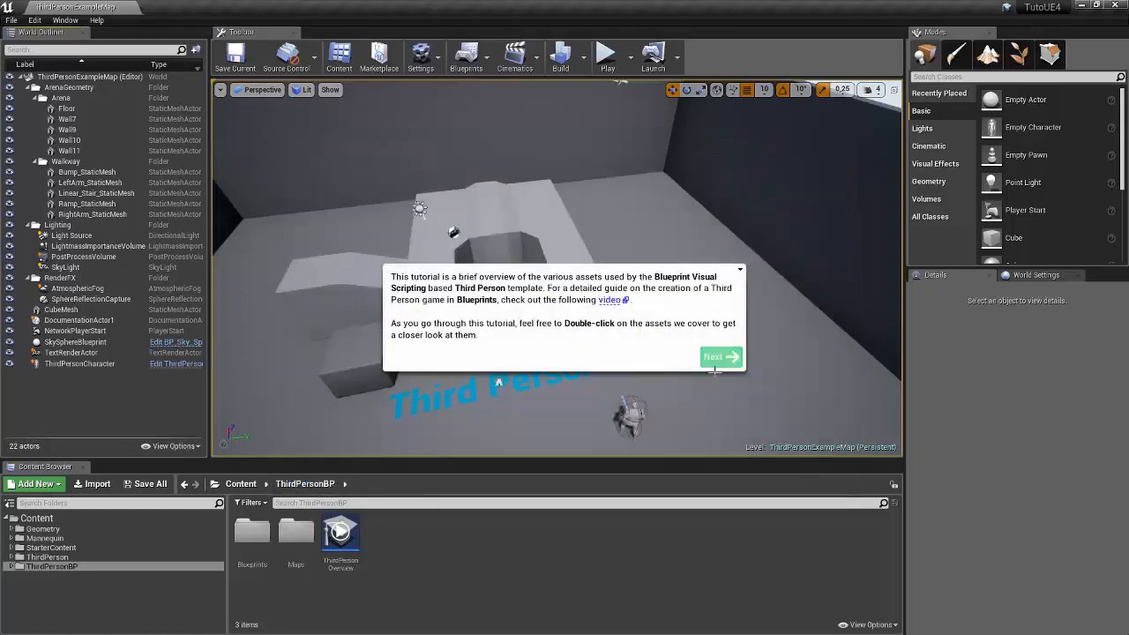
Step: Advance through the template overview tutorial to the Animation Blueprint page and exit the tutorial
click(720, 356)
click(717, 344)
click(718, 335)
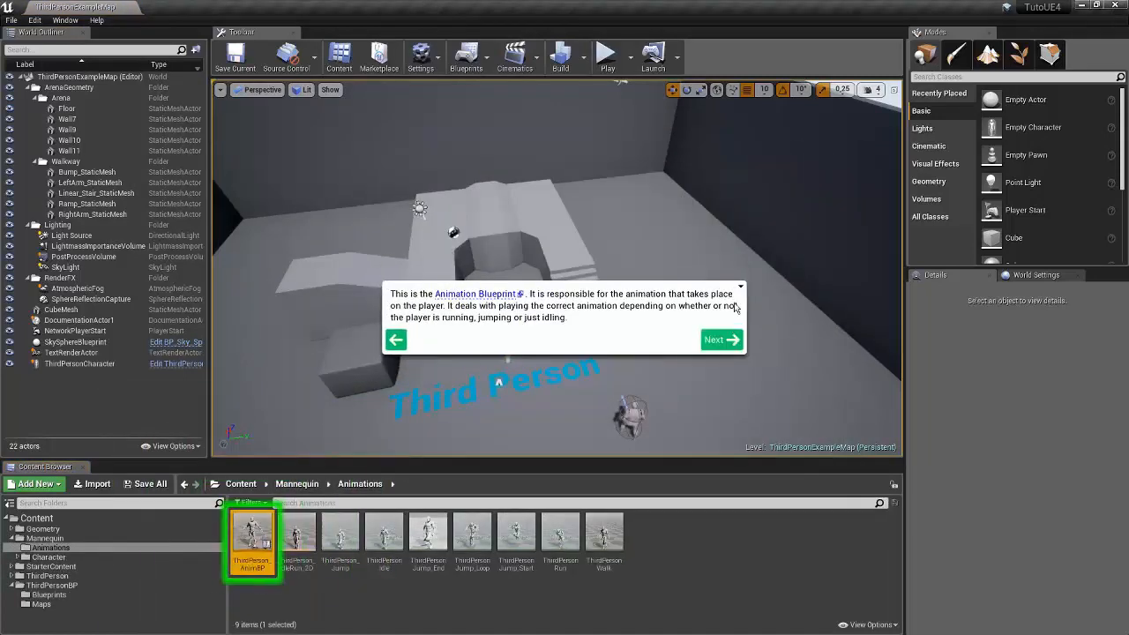
click(741, 286)
click(755, 298)
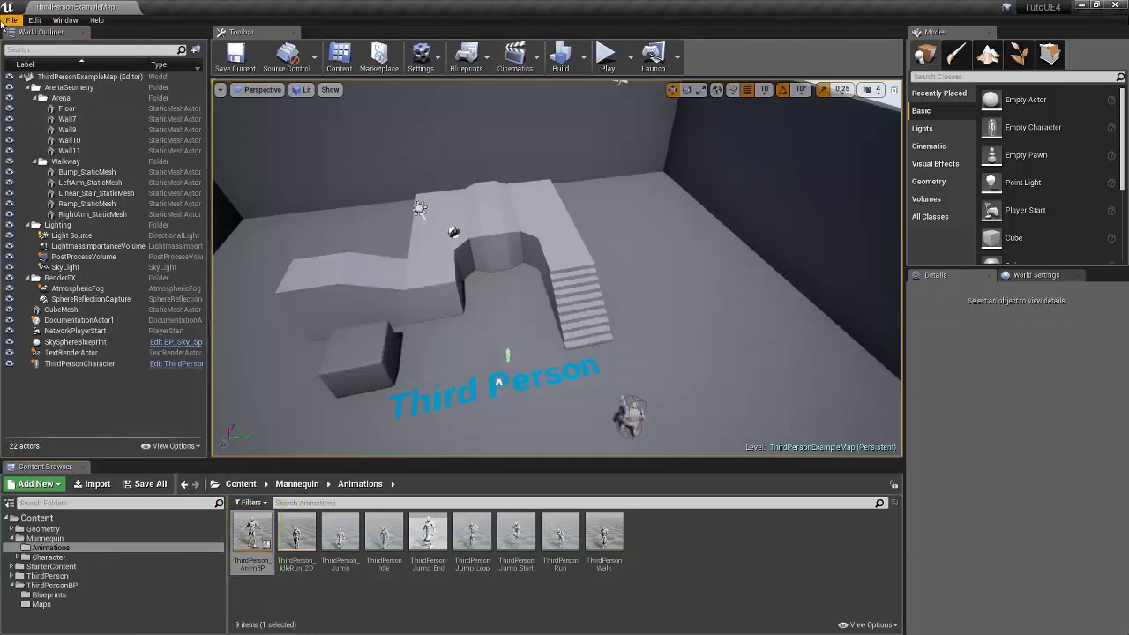
Step: Open the online Unreal Engine 4 documentation and look through its Unreal Studio page
click(64, 19)
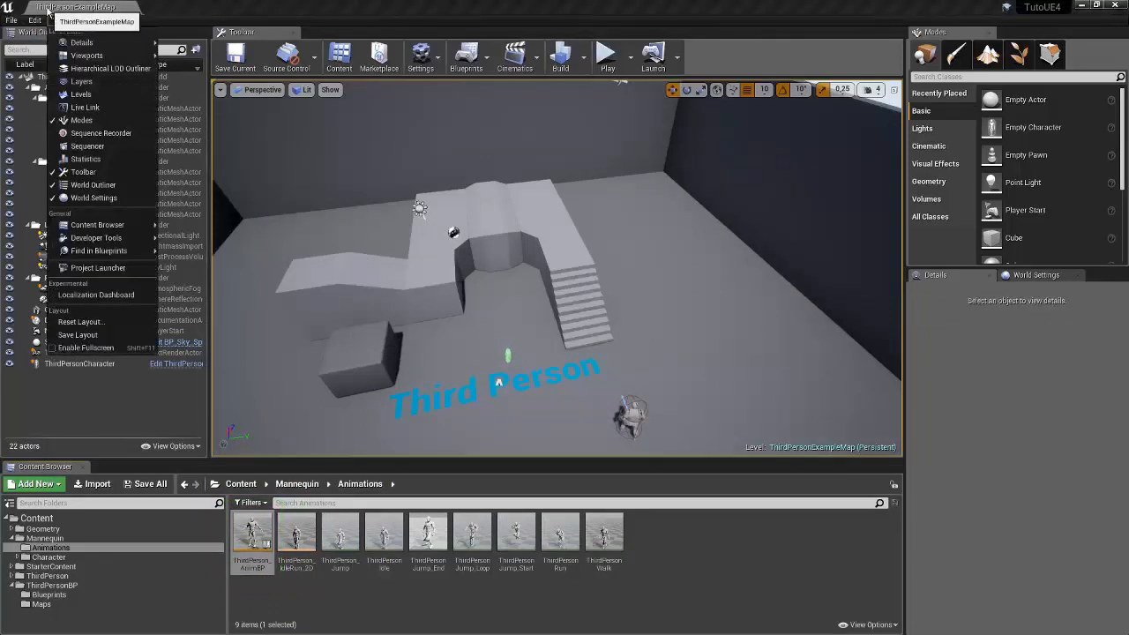
mouse_move(40, 20)
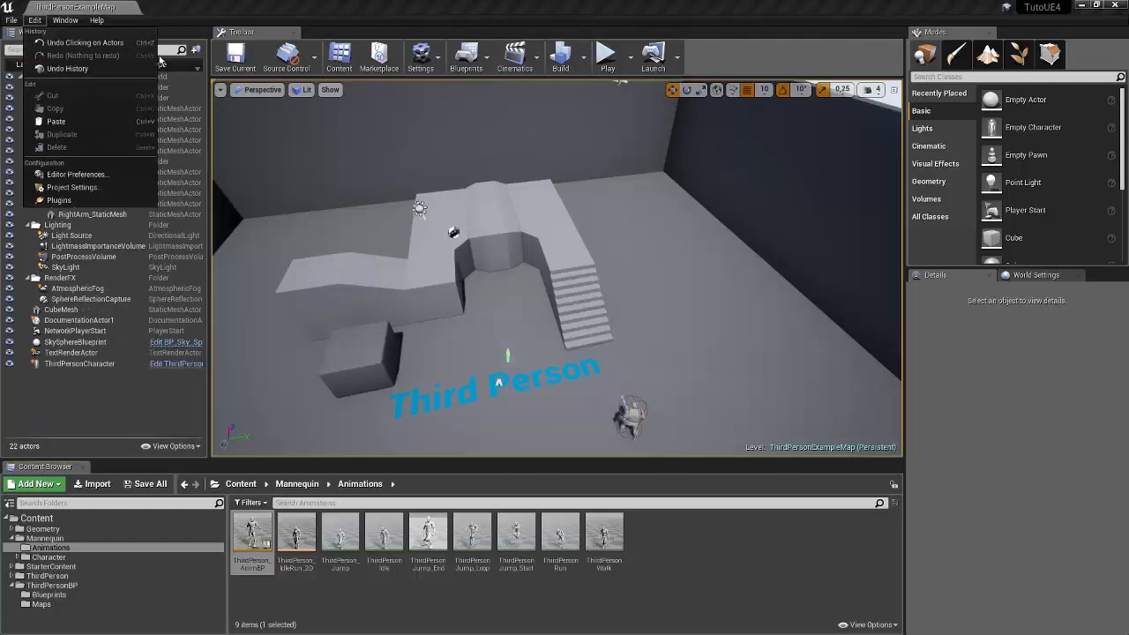
mouse_move(54, 21)
mouse_move(93, 29)
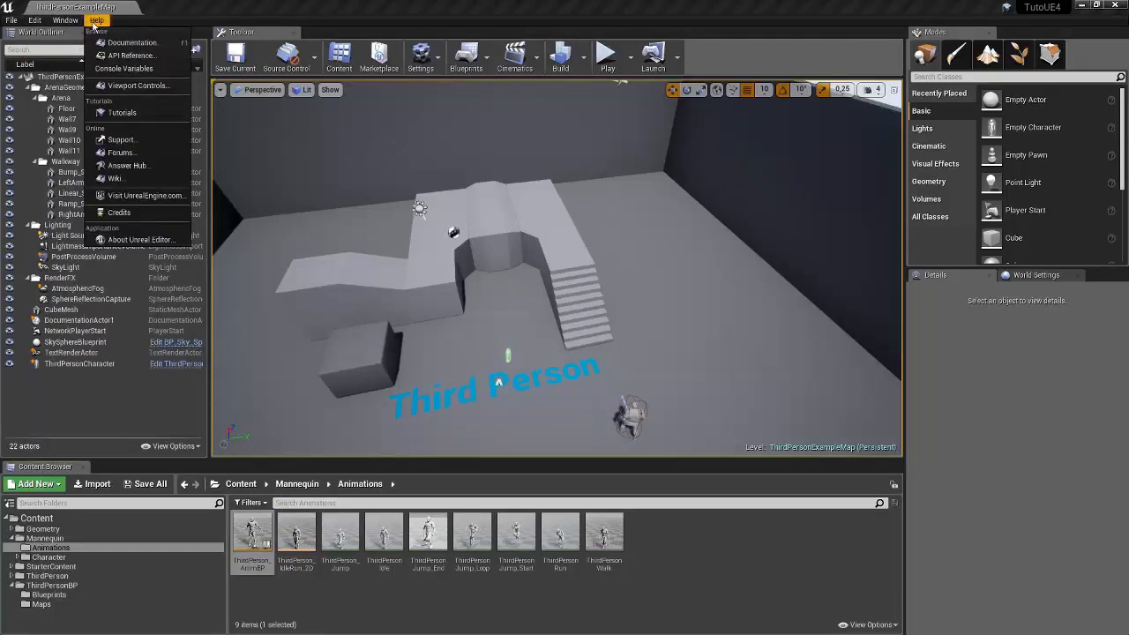
click(120, 140)
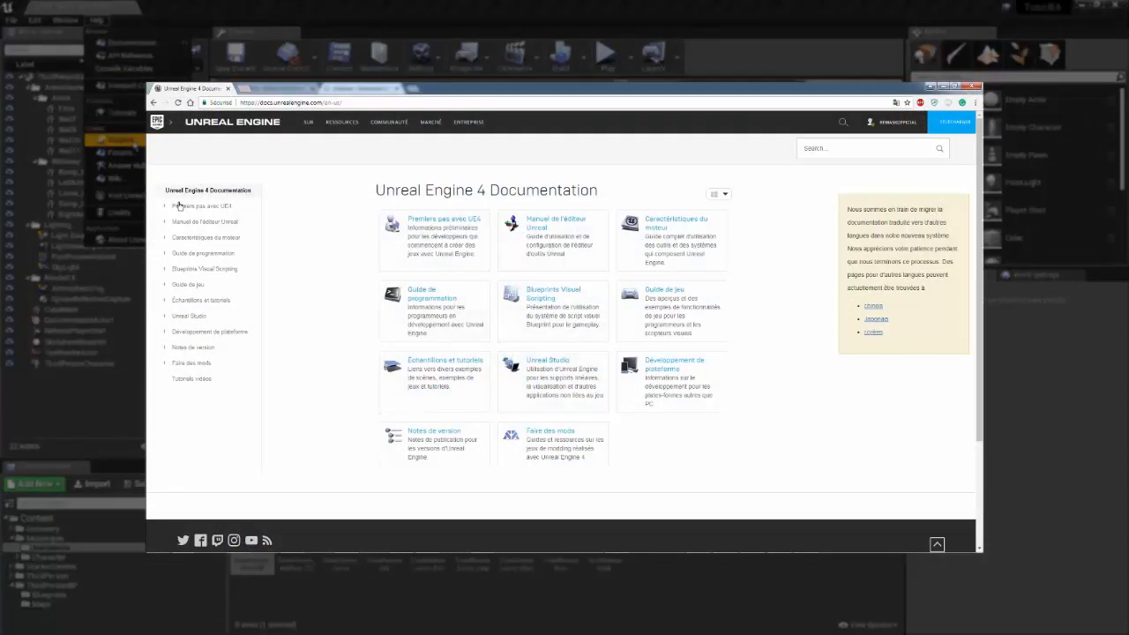
click(187, 317)
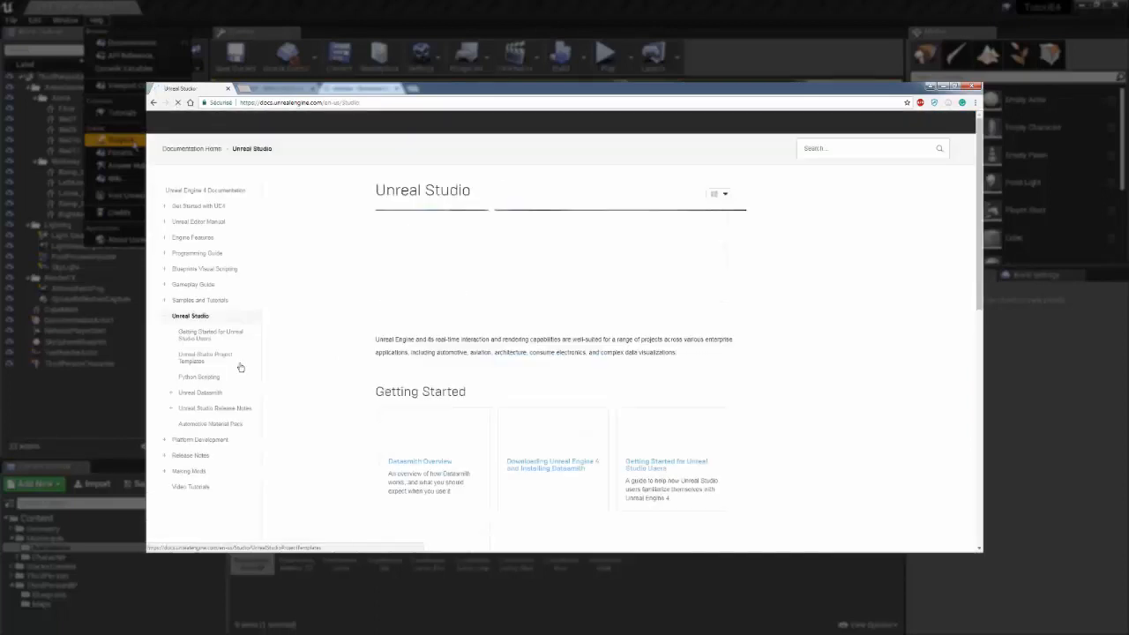
scroll(408, 366, down, 3)
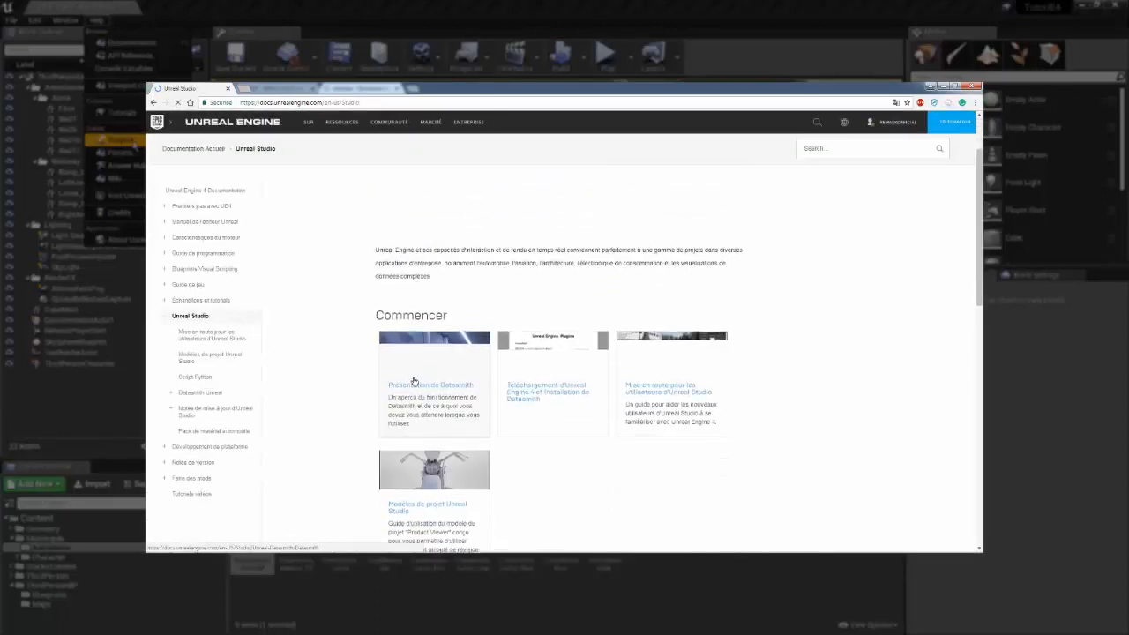
scroll(192, 267, up, 3)
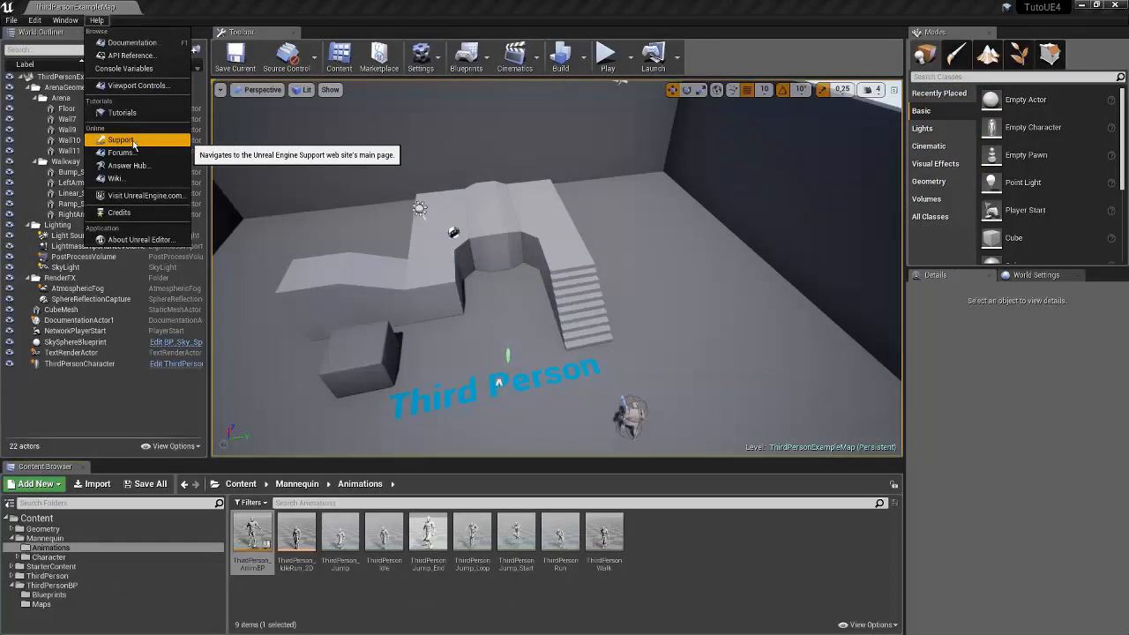
Step: Review the available editor windows, including the Viewports and Find in Blueprints lists, and enlarge the Modes panel
mouse_move(67, 20)
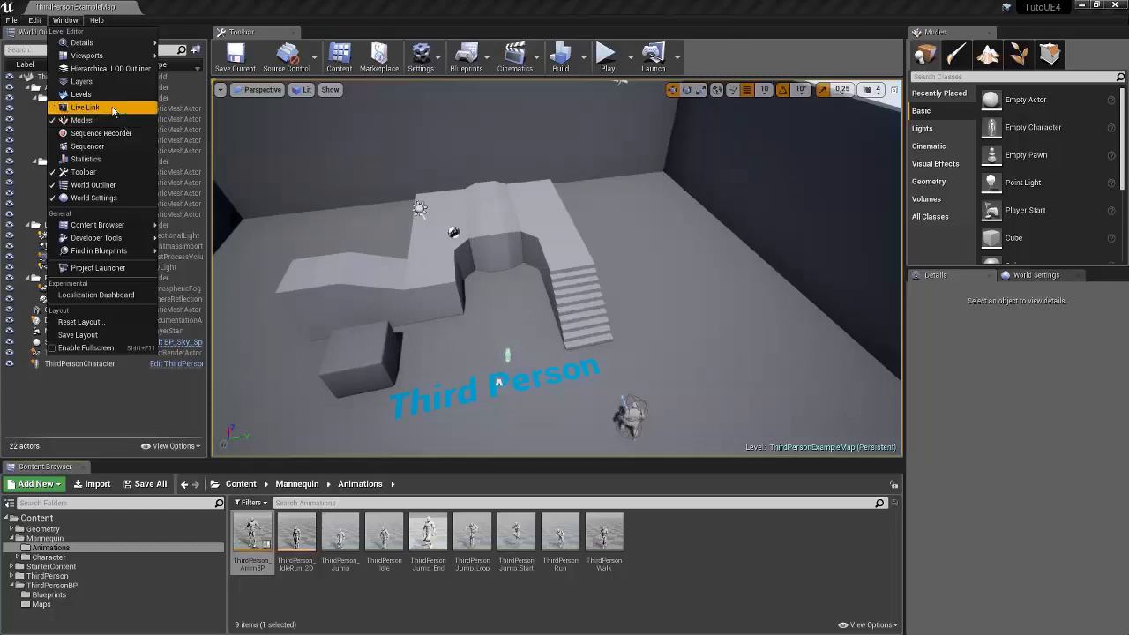
mouse_move(112, 64)
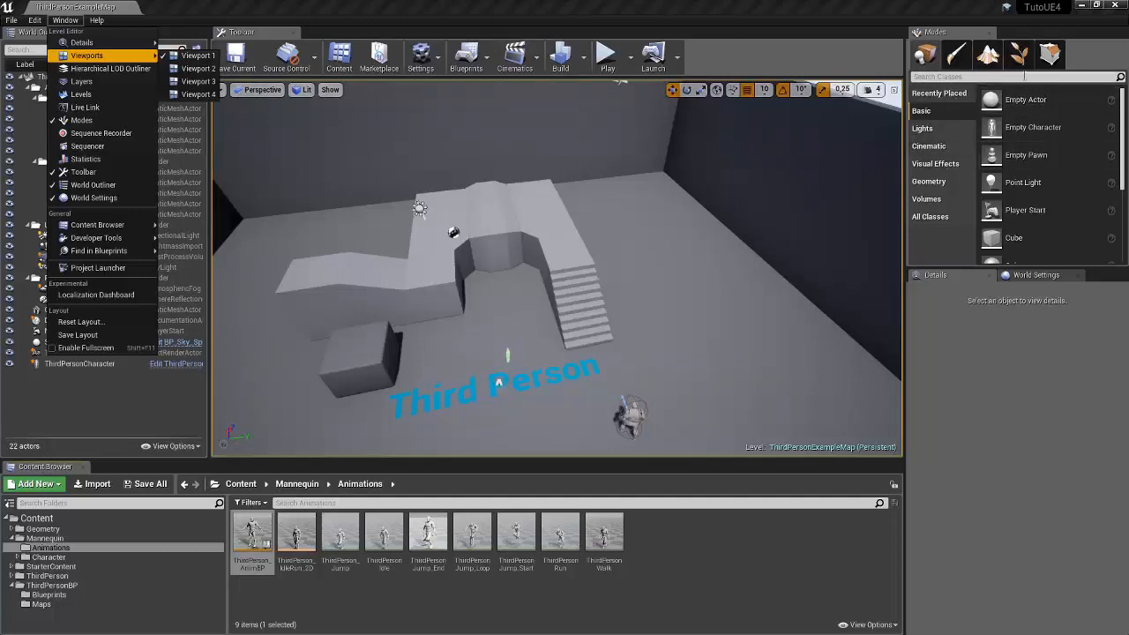
drag(980, 270, 922, 316)
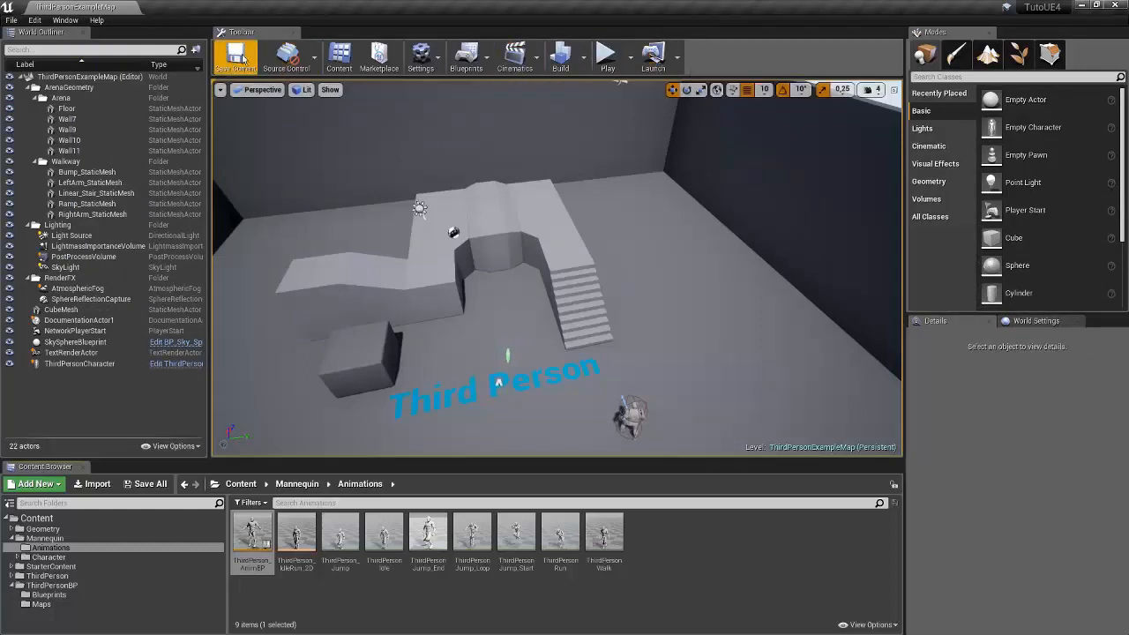
right_drag(379, 202, 320, 170)
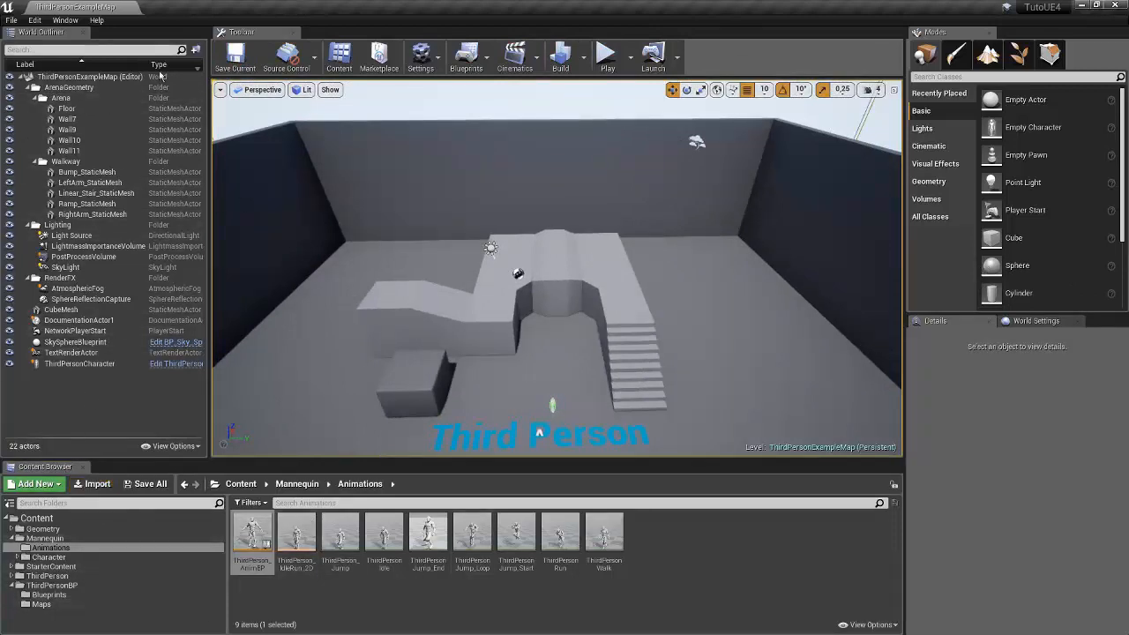
click(64, 19)
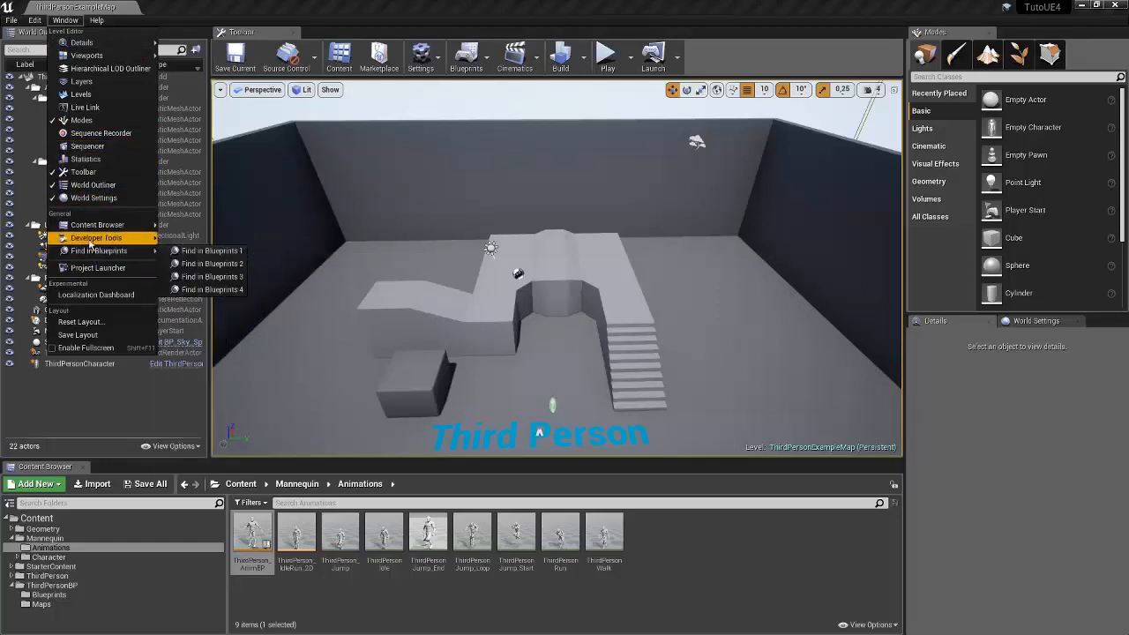
mouse_move(90, 229)
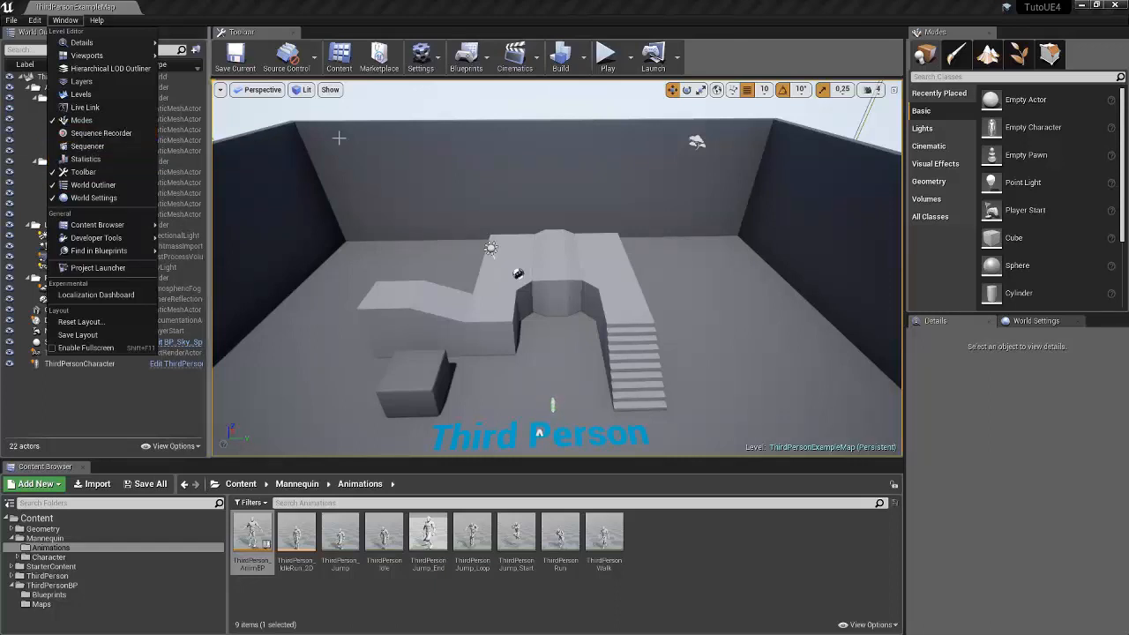
Step: Extend the Modes panel down to its Plane entry and save the editor layout
mouse_move(933, 32)
mouse_down()
mouse_move(344, 180)
mouse_move(529, 183)
mouse_move(322, 228)
mouse_move(946, 35)
mouse_up()
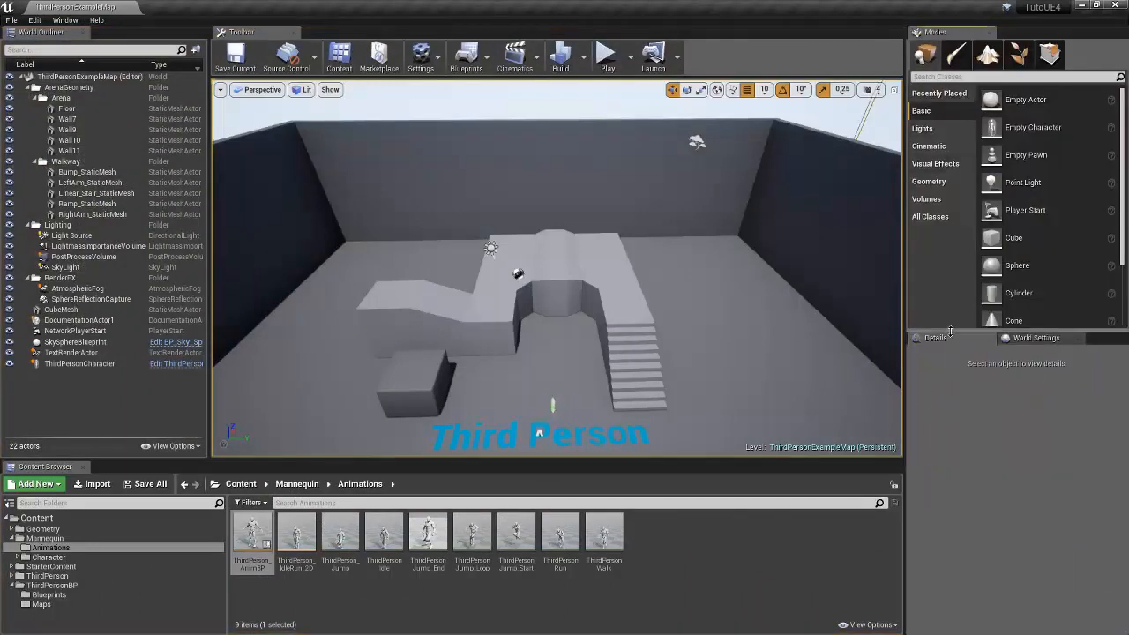
drag(935, 331, 904, 380)
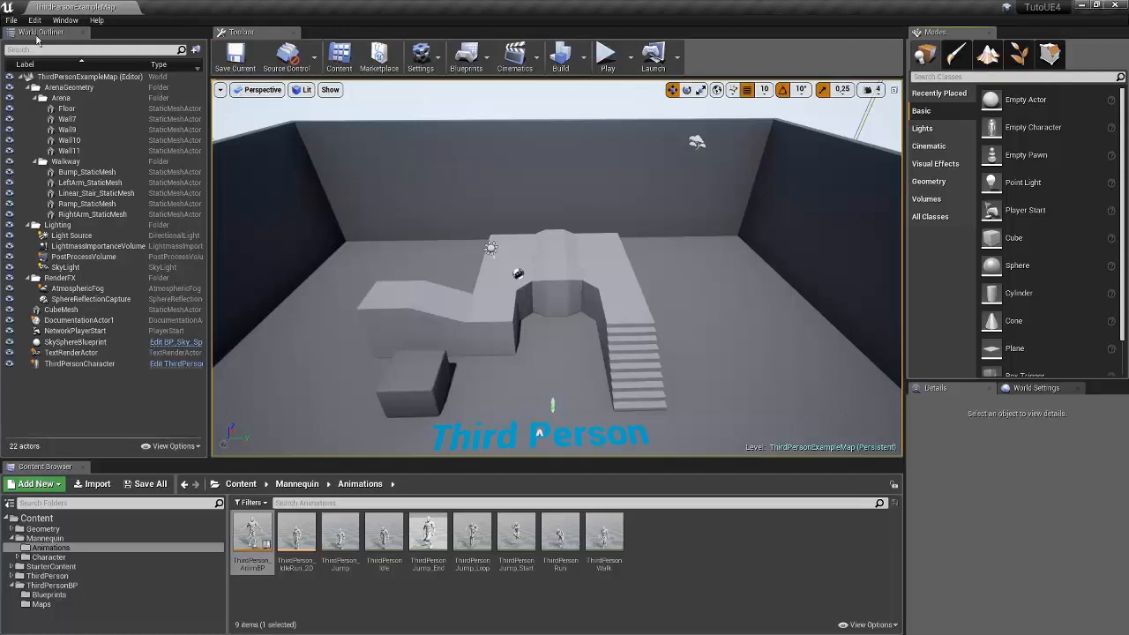
click(65, 19)
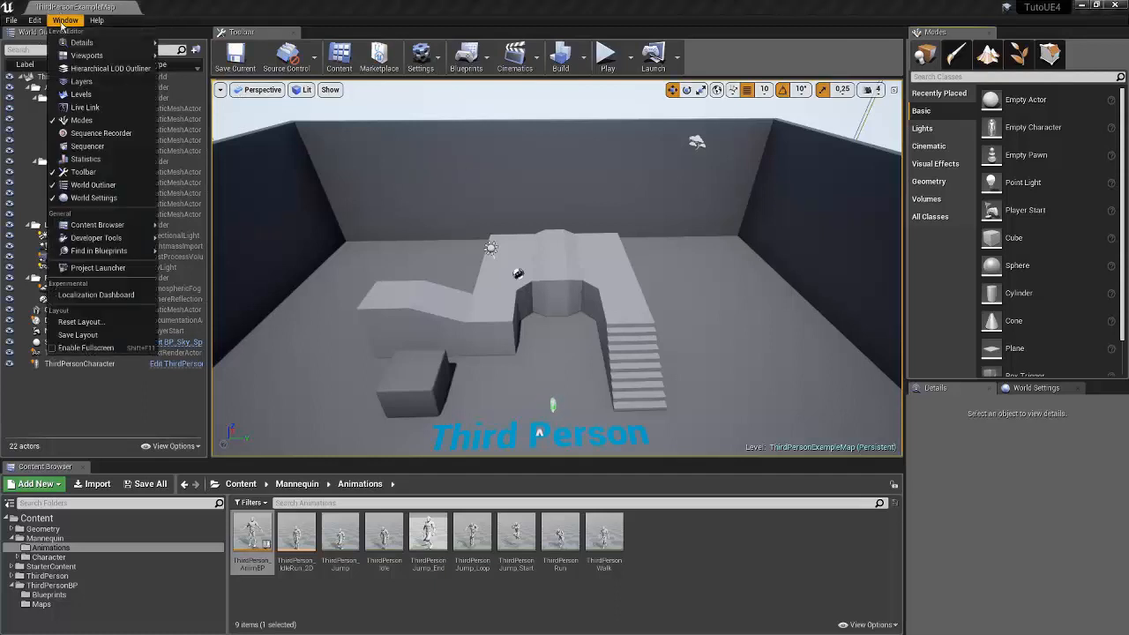
click(92, 335)
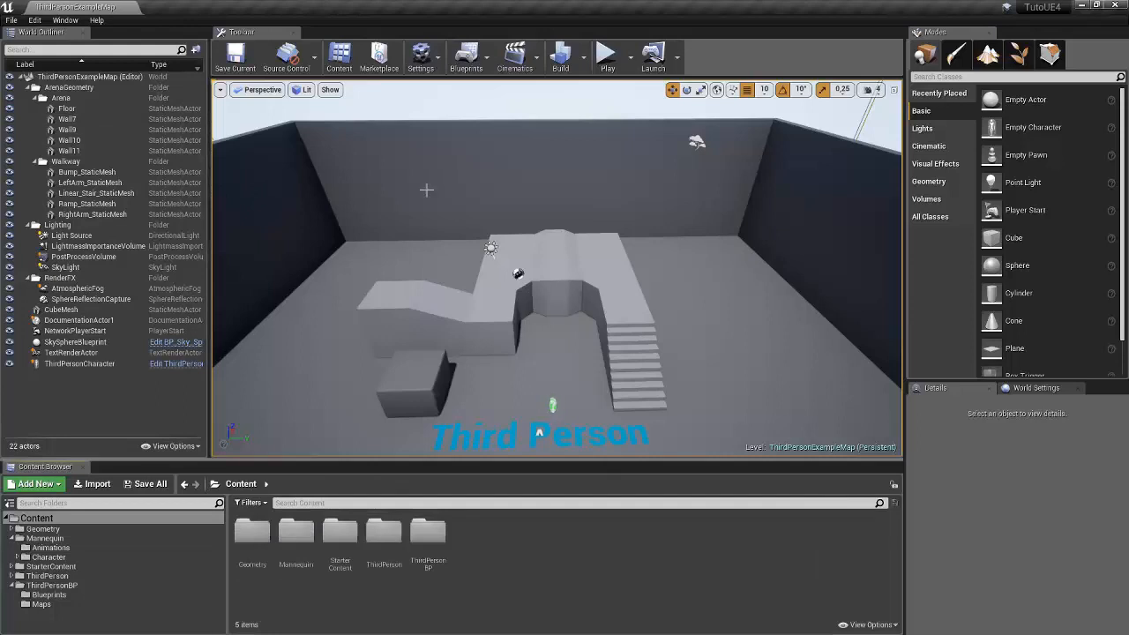
Step: Save the ThirdPersonExampleMap level and inspect the source control options
click(235, 58)
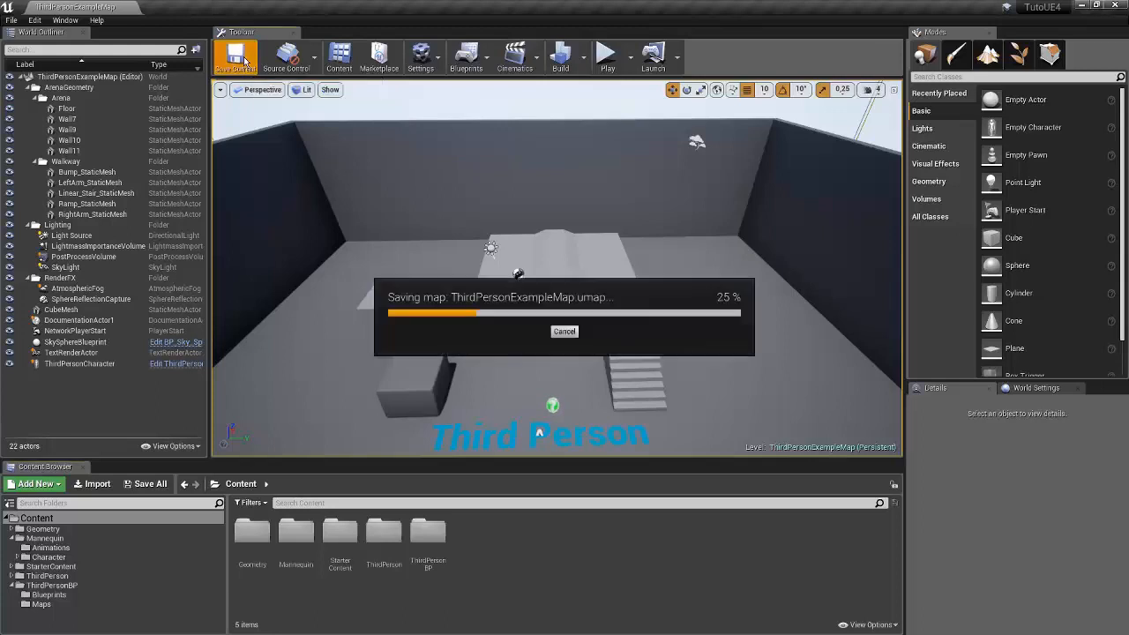
click(317, 59)
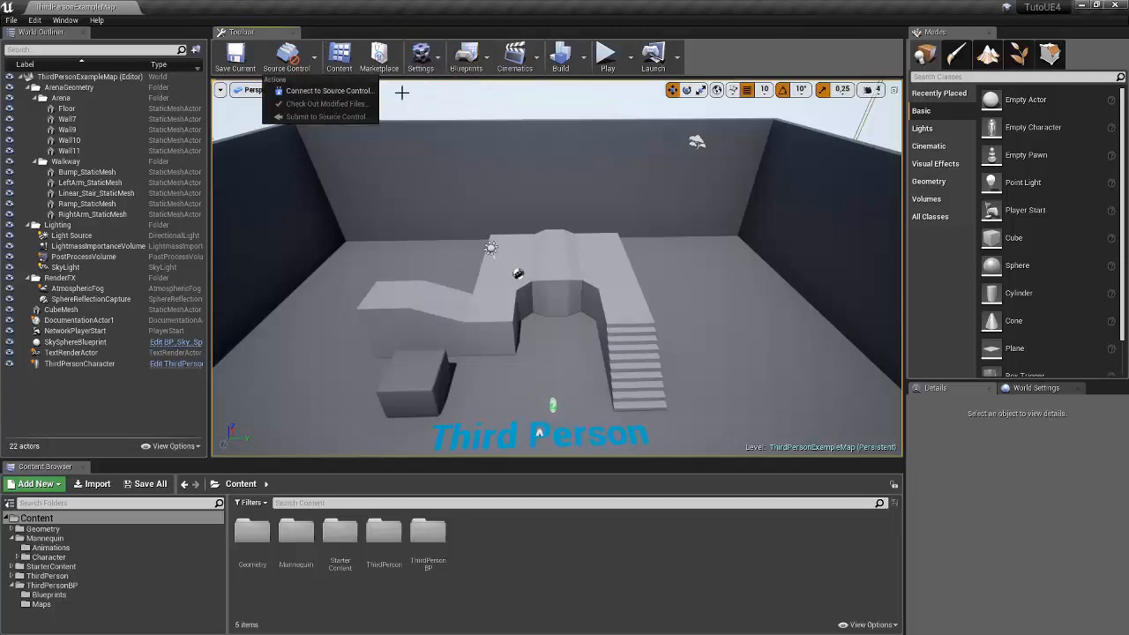
click(341, 51)
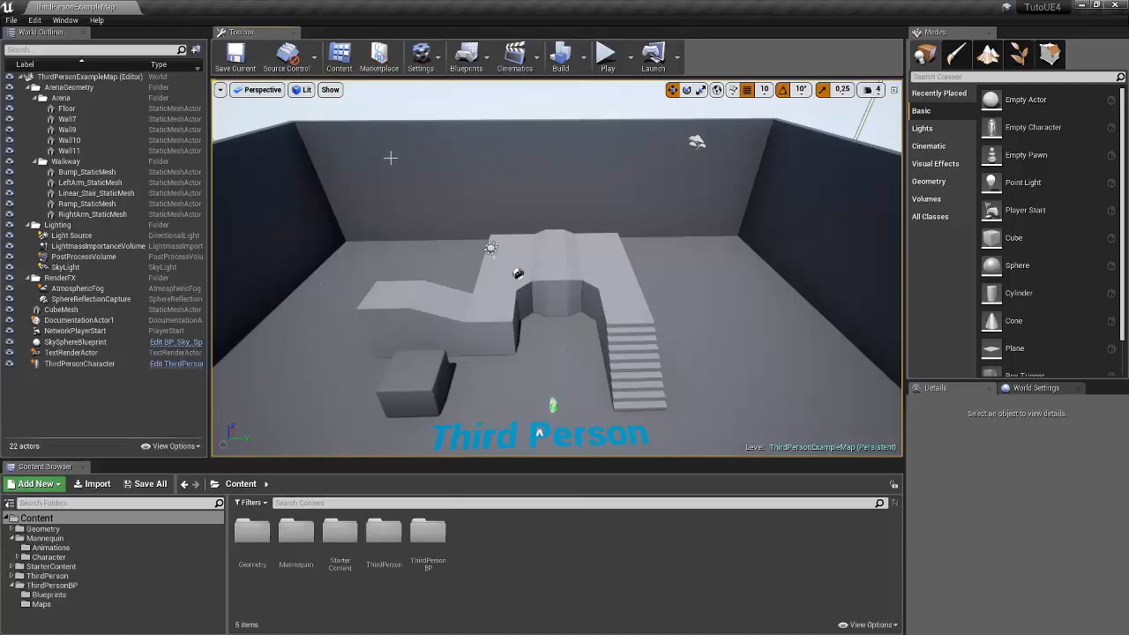
Step: Examine the level editor's quick settings, including selection options and Engine Scalability Settings, and compare them with the Edit commands
click(420, 56)
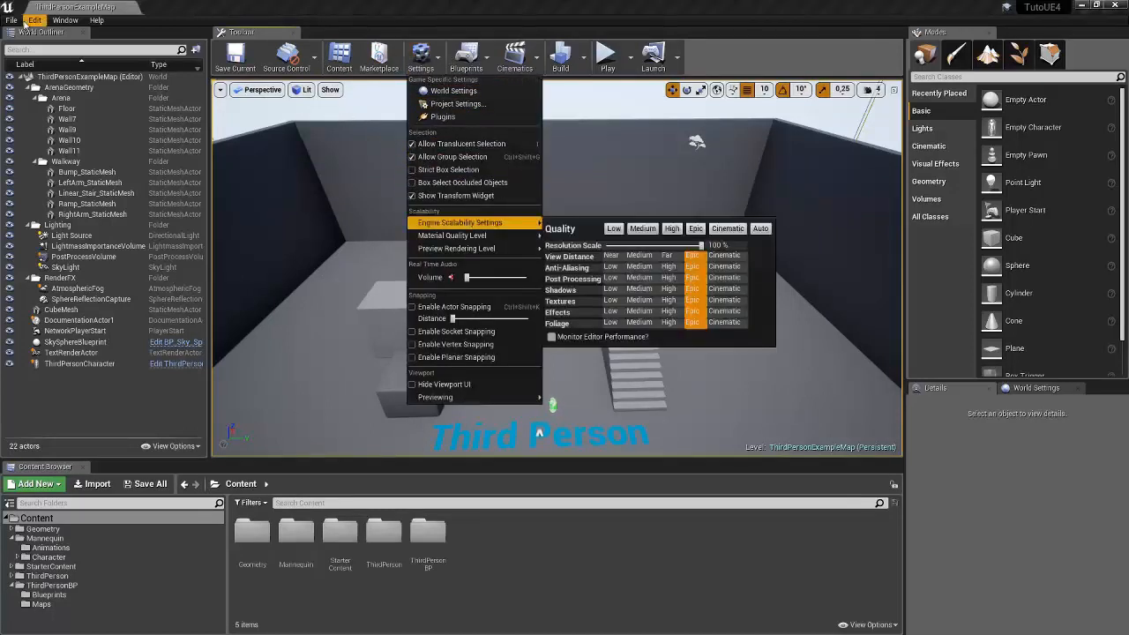
click(34, 19)
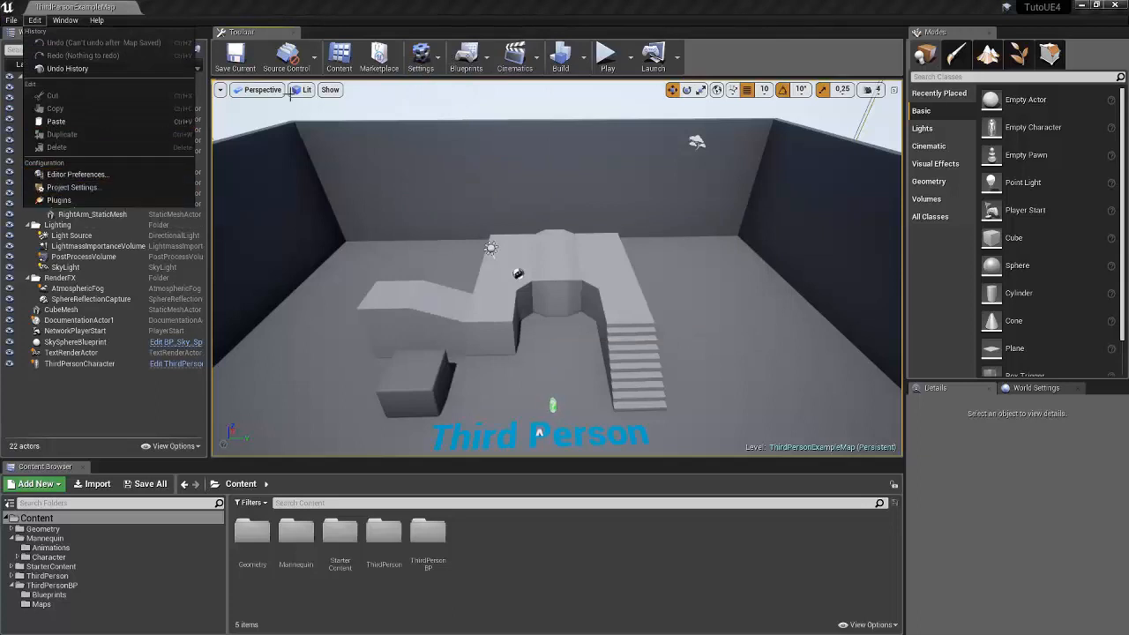
click(420, 56)
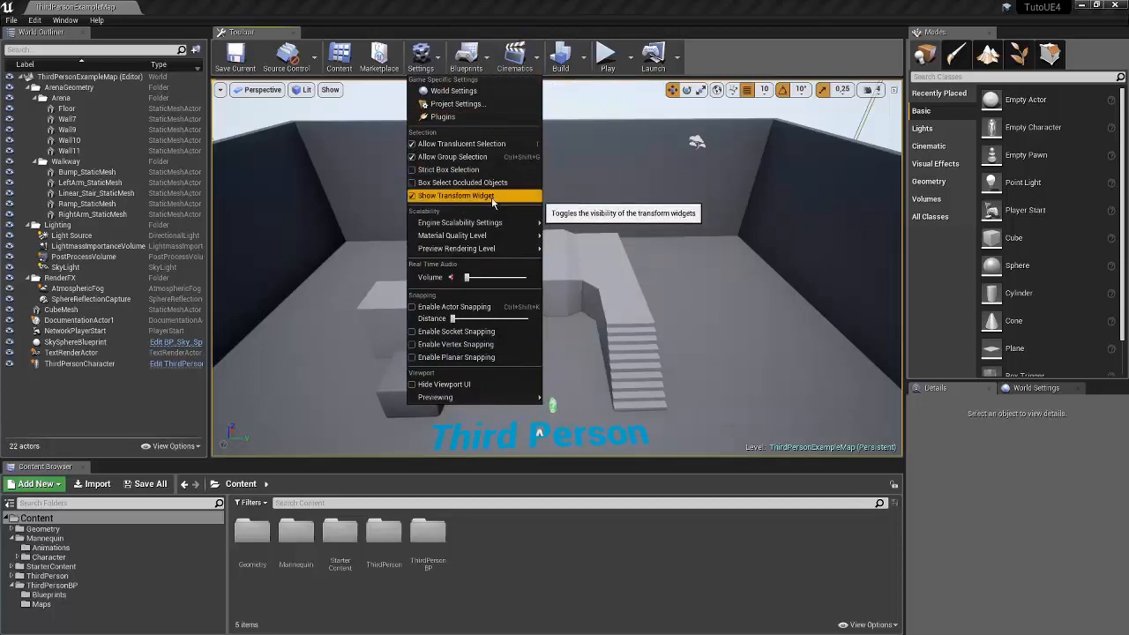
Step: Start a new empty Blueprint class, list all possible parent classes and search them for "camera"
click(466, 58)
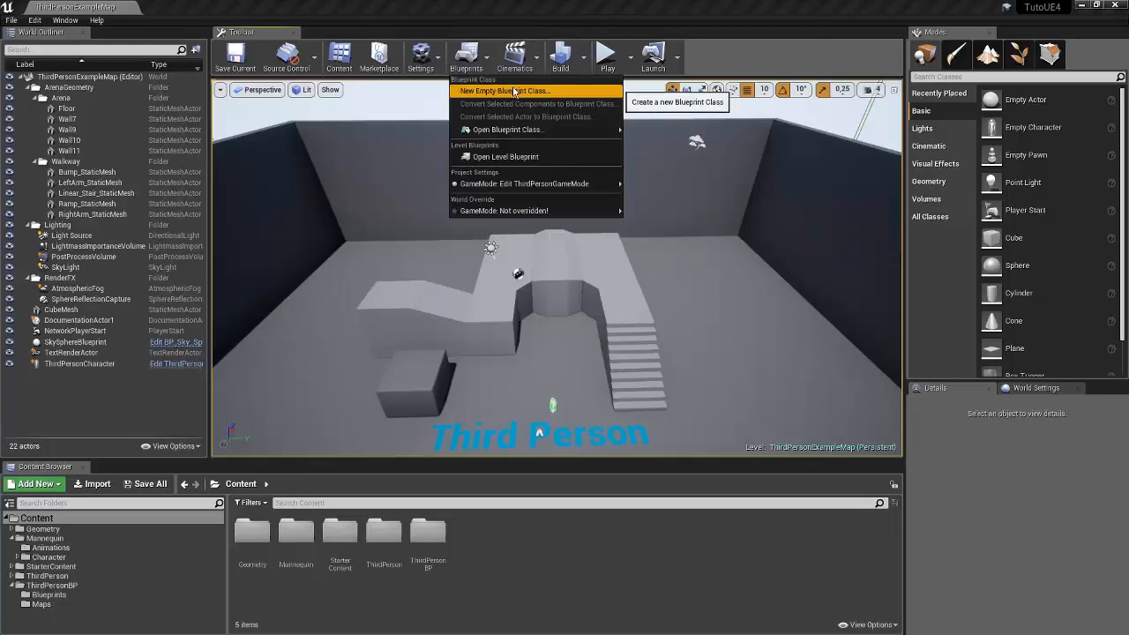
click(515, 91)
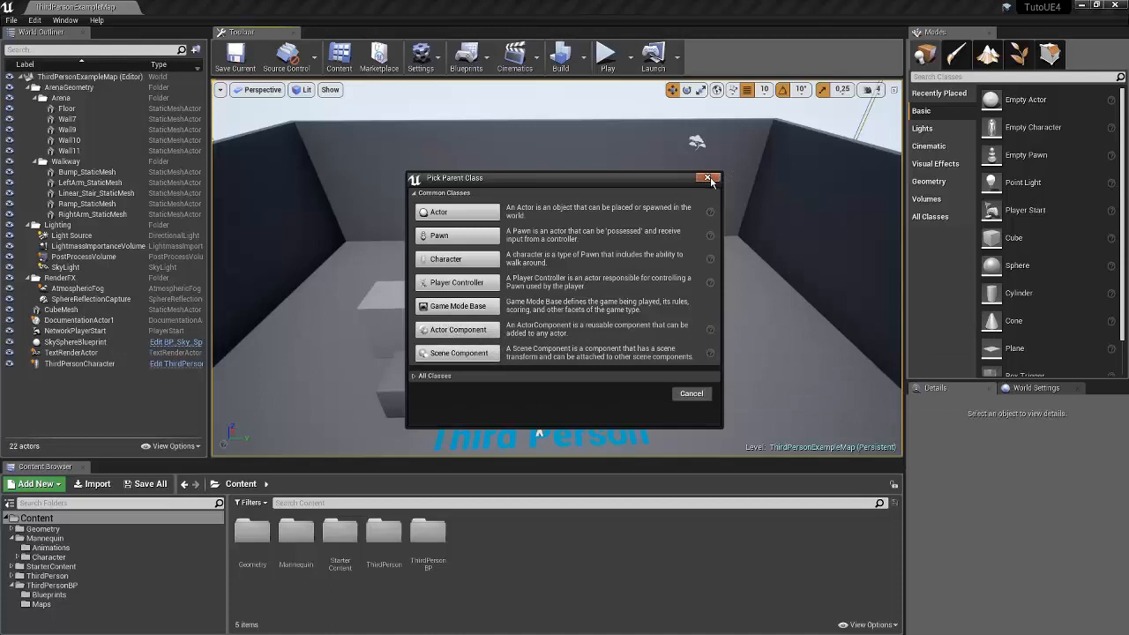
click(415, 377)
scroll(449, 441, down, 6)
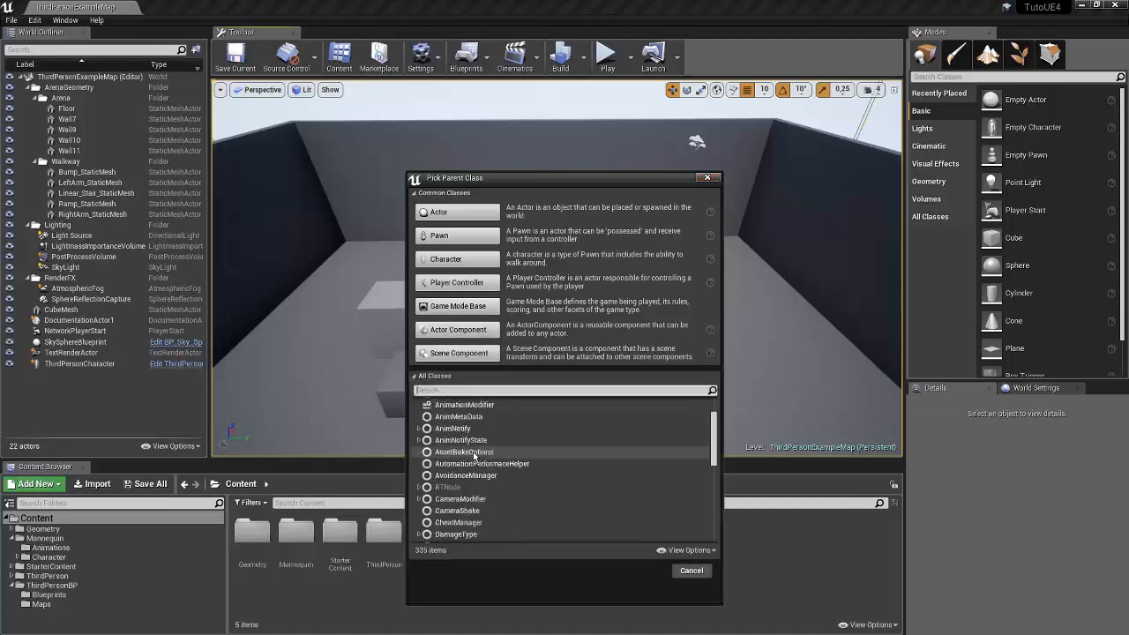
scroll(450, 411, up, 8)
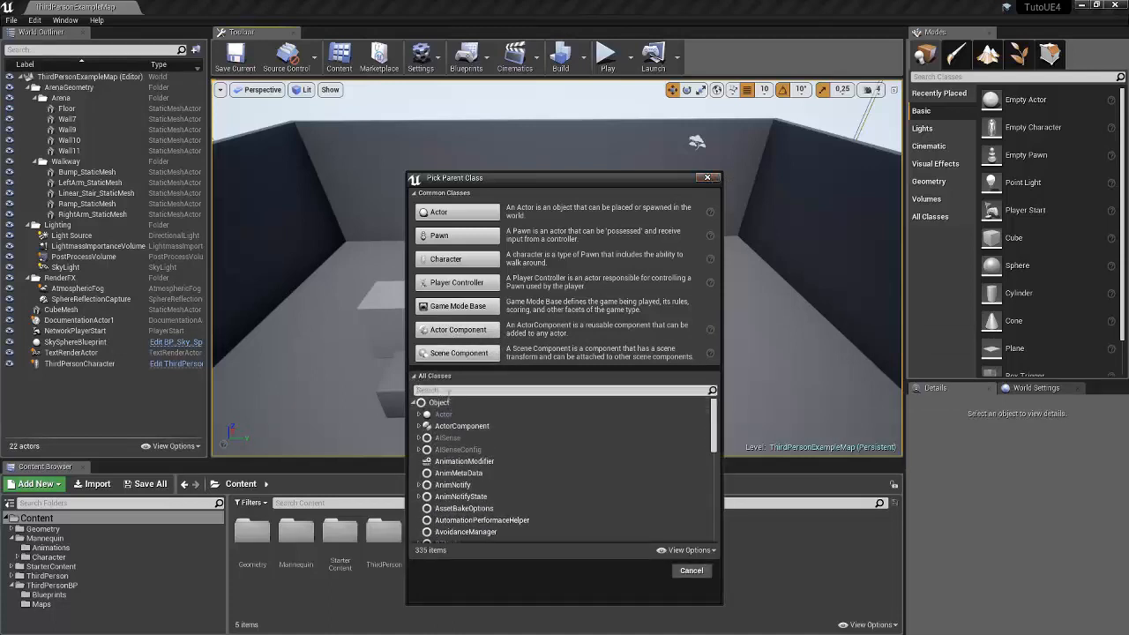
click(448, 390)
text(camera)
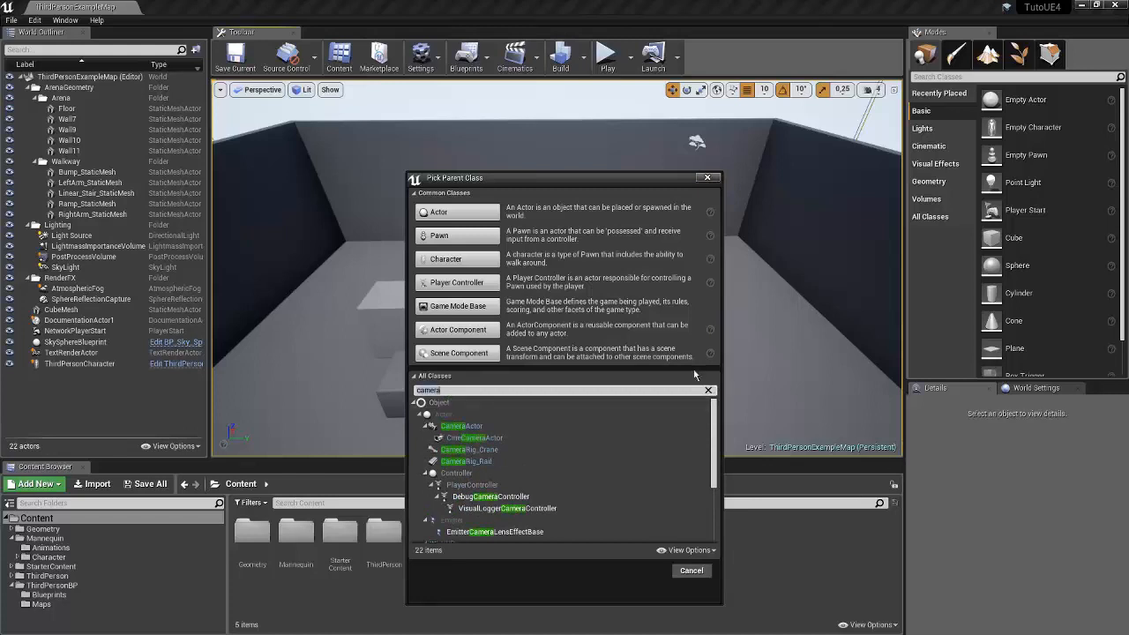
Step: Clear the class search, look through the full parent class list and close the picker without choosing one
click(709, 392)
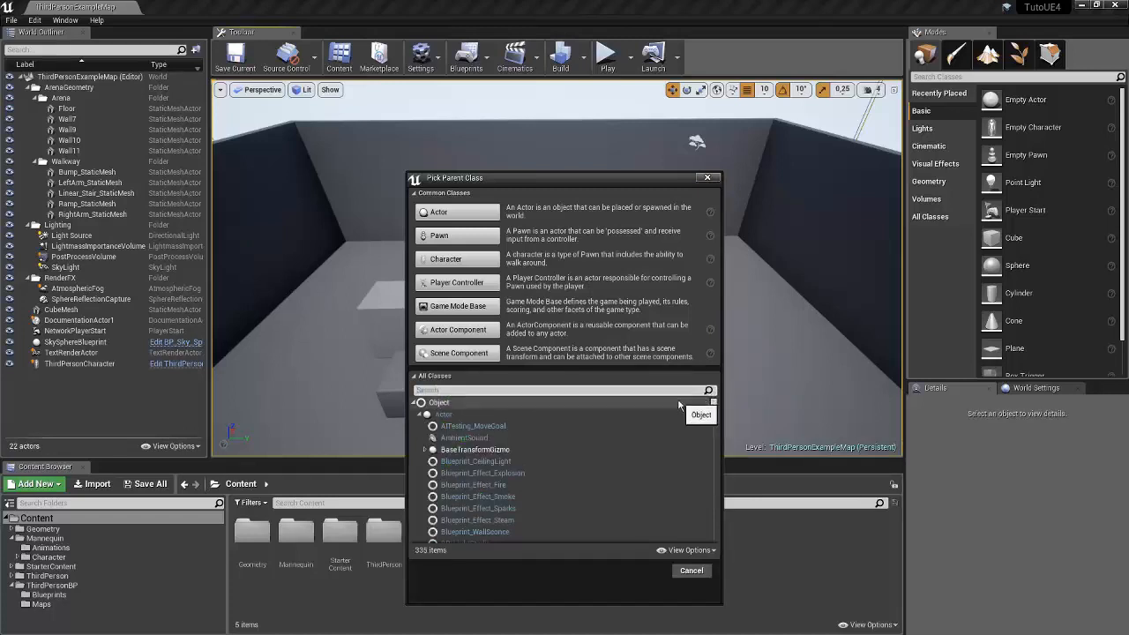
scroll(598, 441, down, 3)
scroll(596, 467, down, 15)
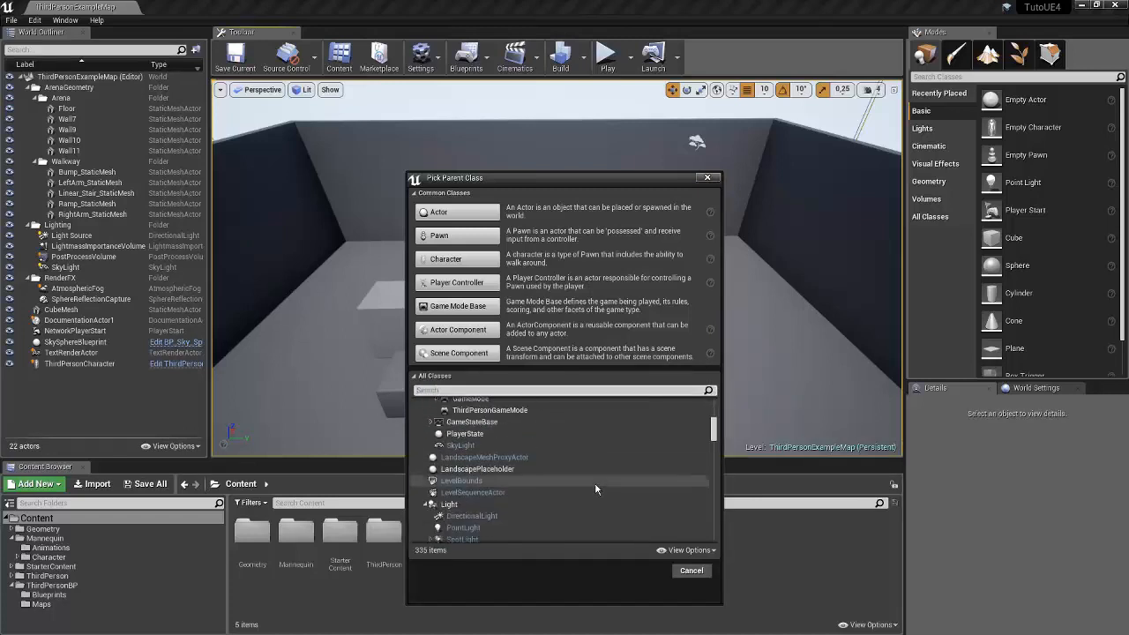
scroll(596, 485, down, 1)
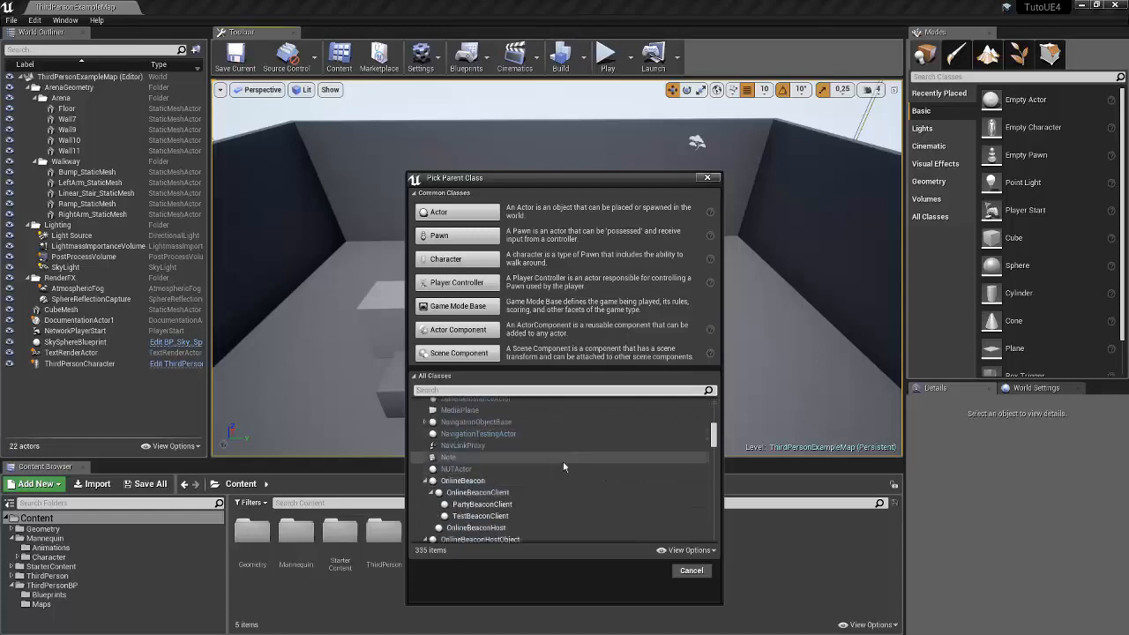
click(708, 176)
Step: Look through the project's existing Blueprint classes that can be opened
click(467, 60)
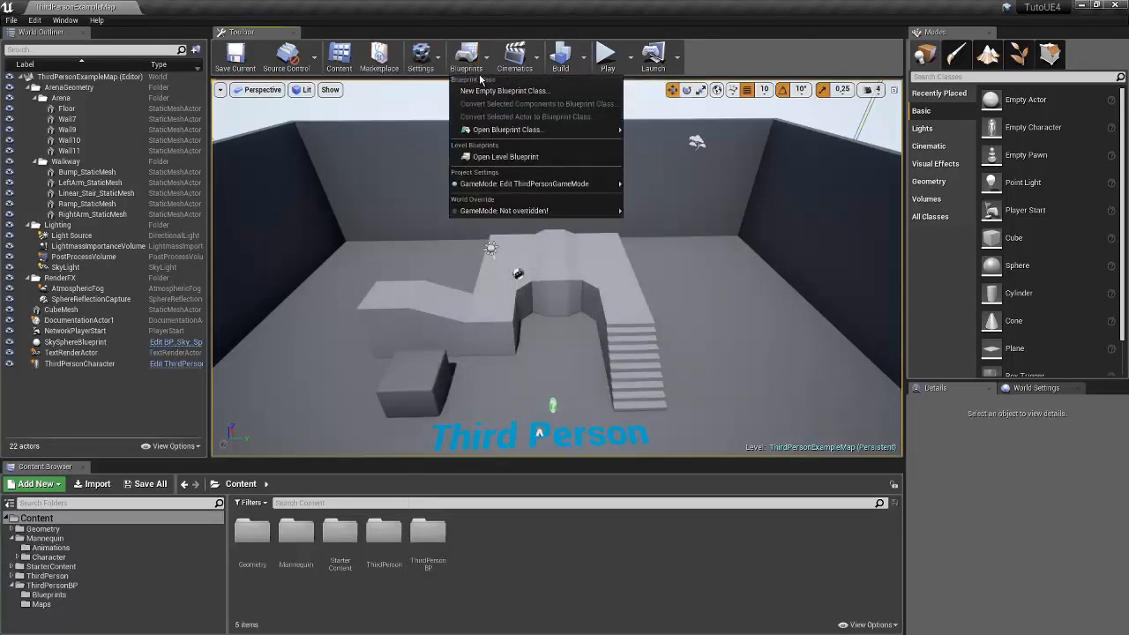
mouse_move(521, 130)
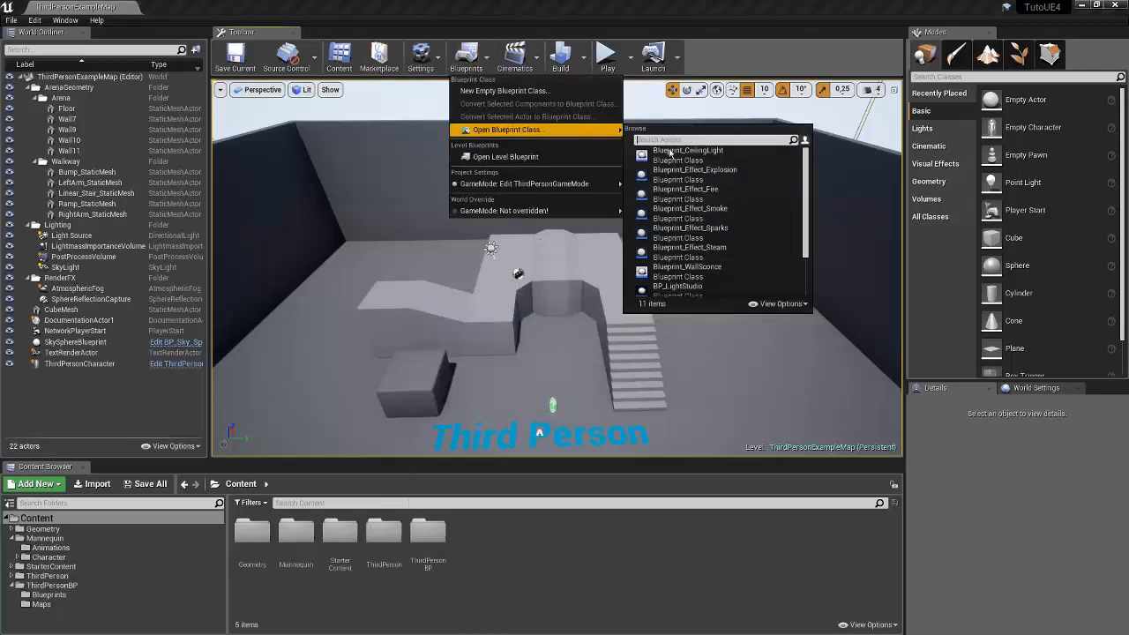
scroll(688, 163, down, 2)
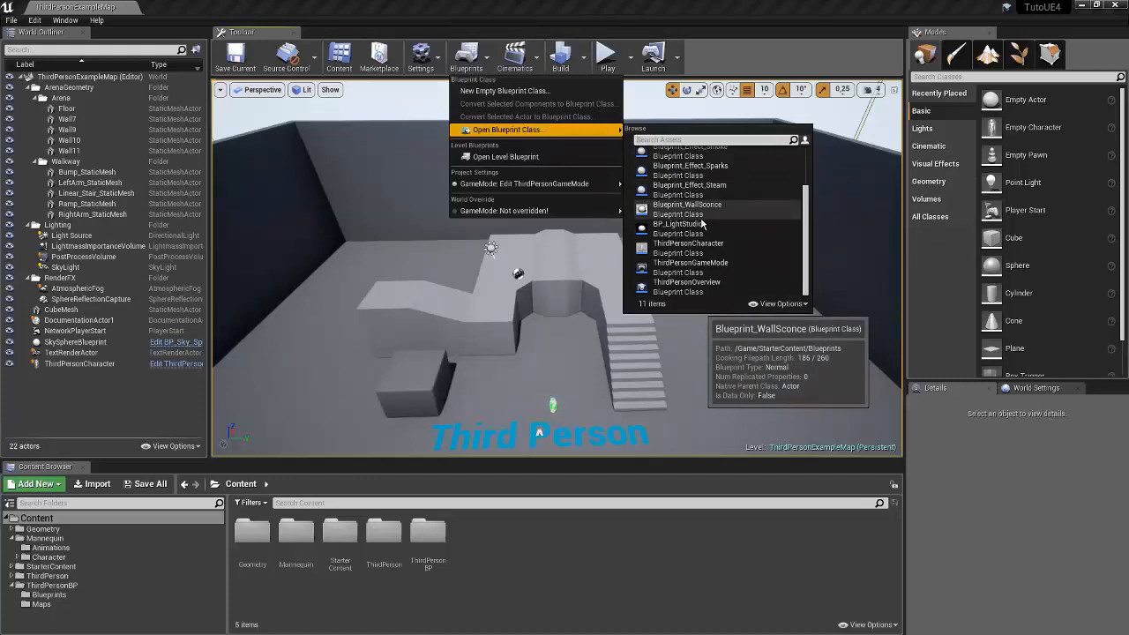
Step: Play the third-person level in the editor viewport
click(607, 57)
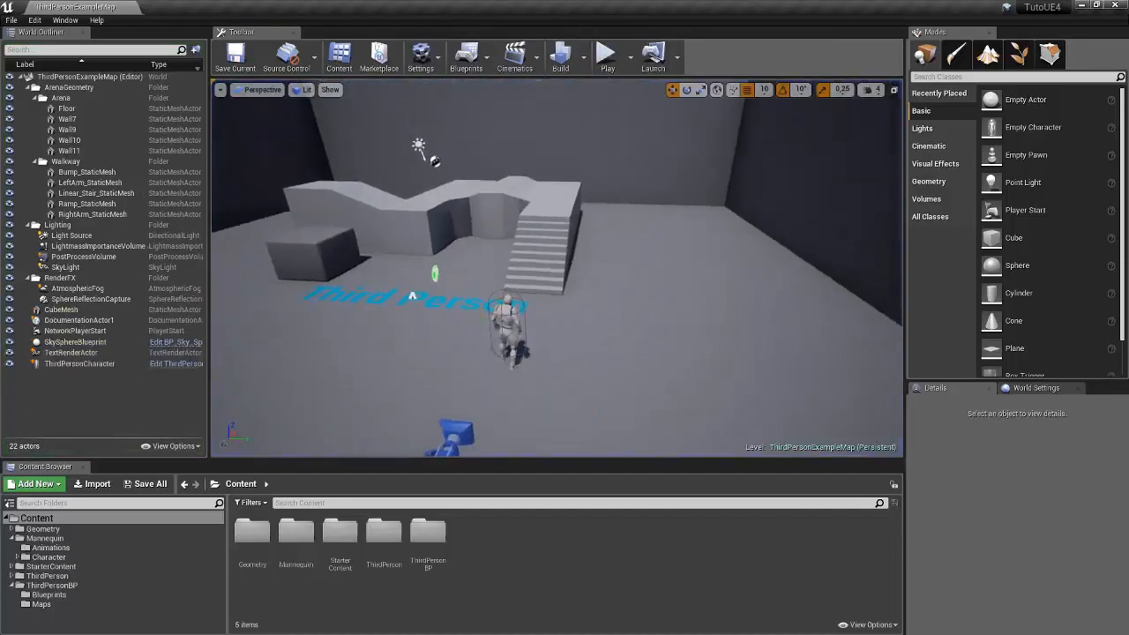
Step: Look through the project's GameMode override options, including its GameState, Pawn, HUD and PlayerController classes
click(466, 57)
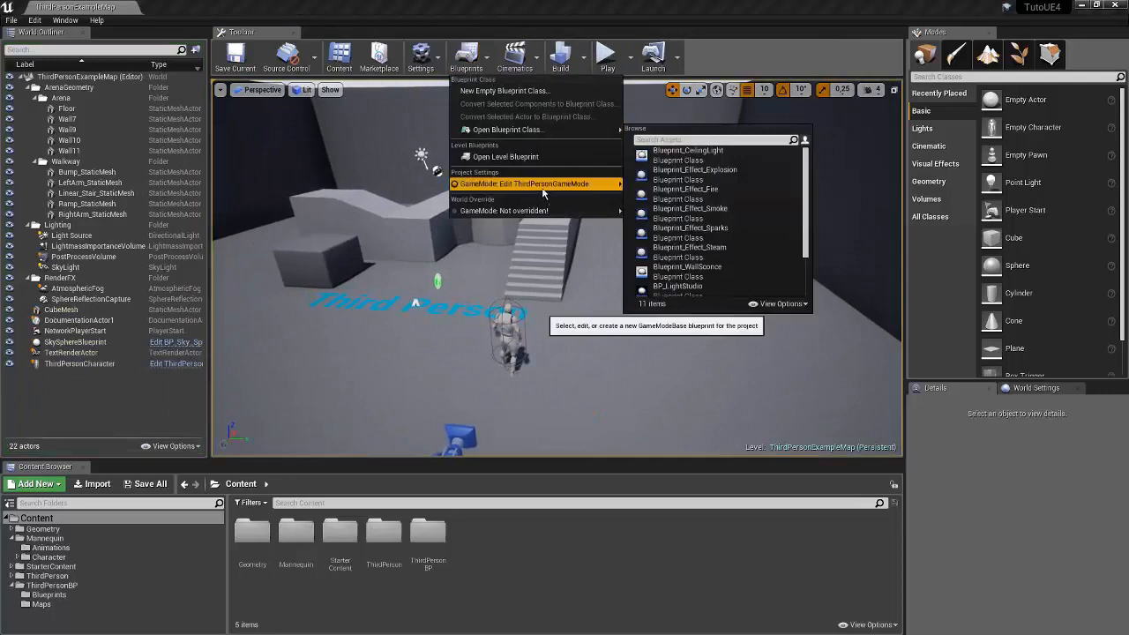
mouse_move(538, 184)
mouse_move(703, 195)
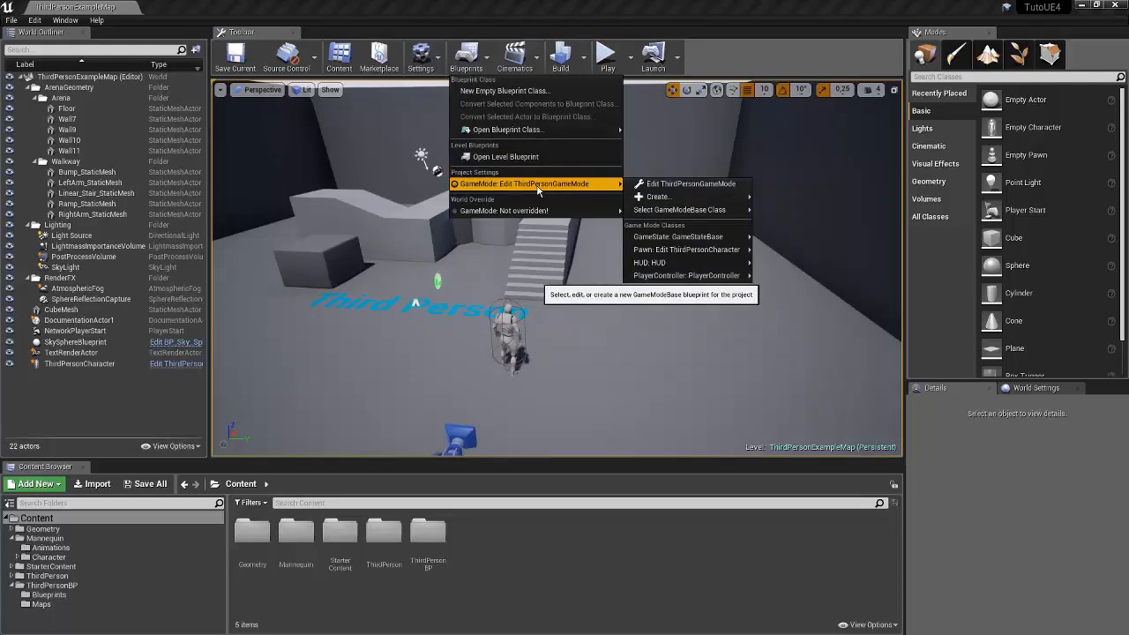
mouse_move(543, 210)
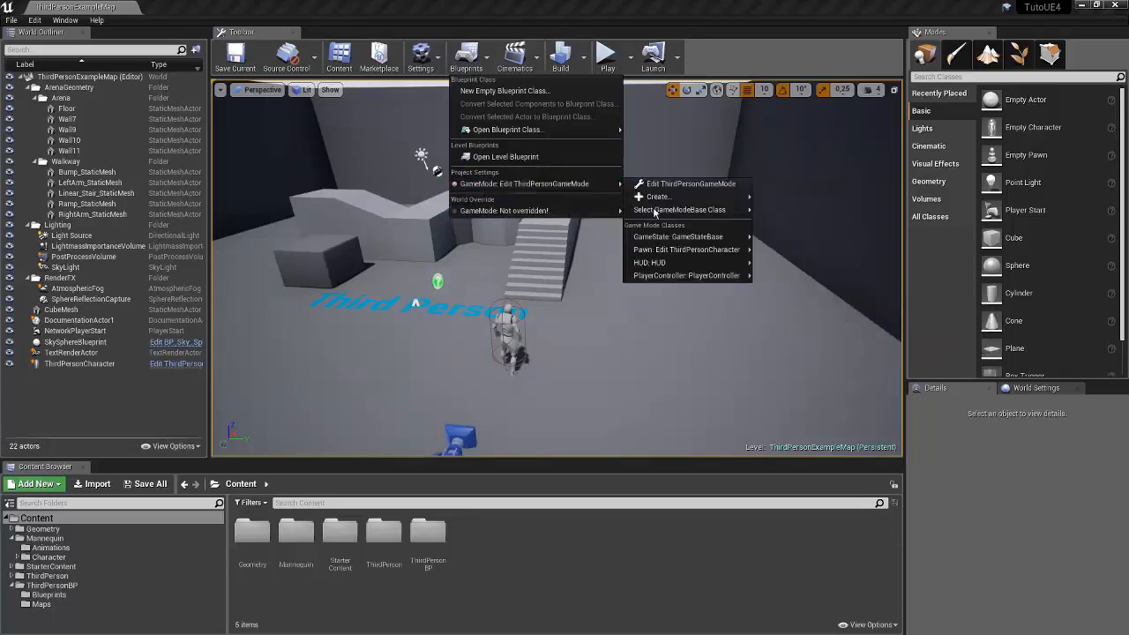
mouse_move(697, 250)
mouse_move(790, 265)
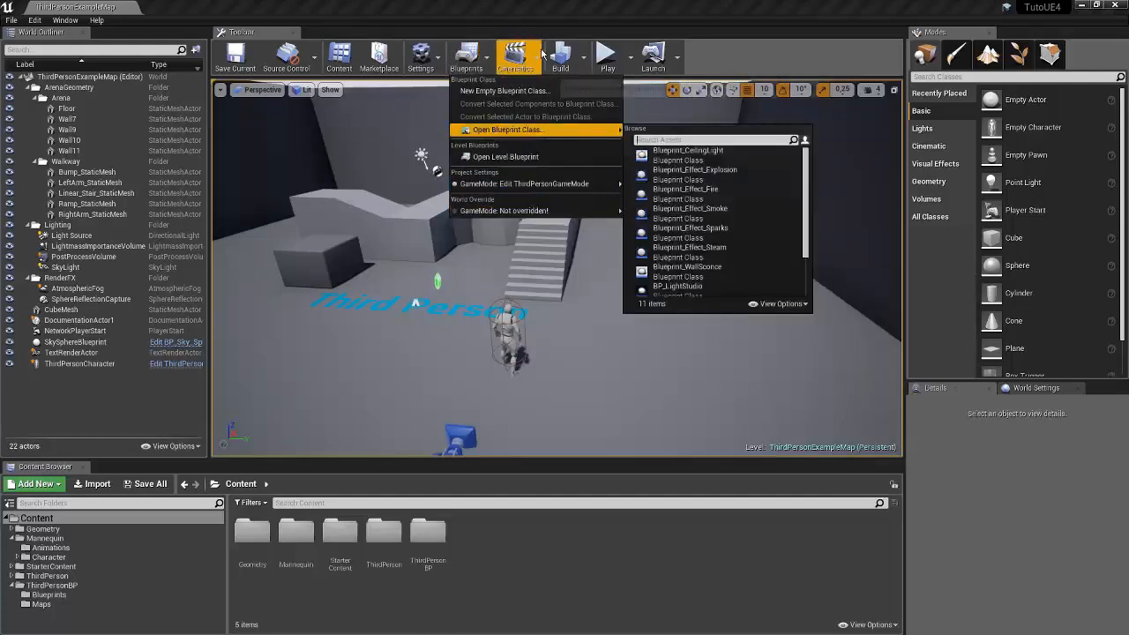
Step: Open the Level Blueprint and dock its window as a tab beside the level editor
click(511, 158)
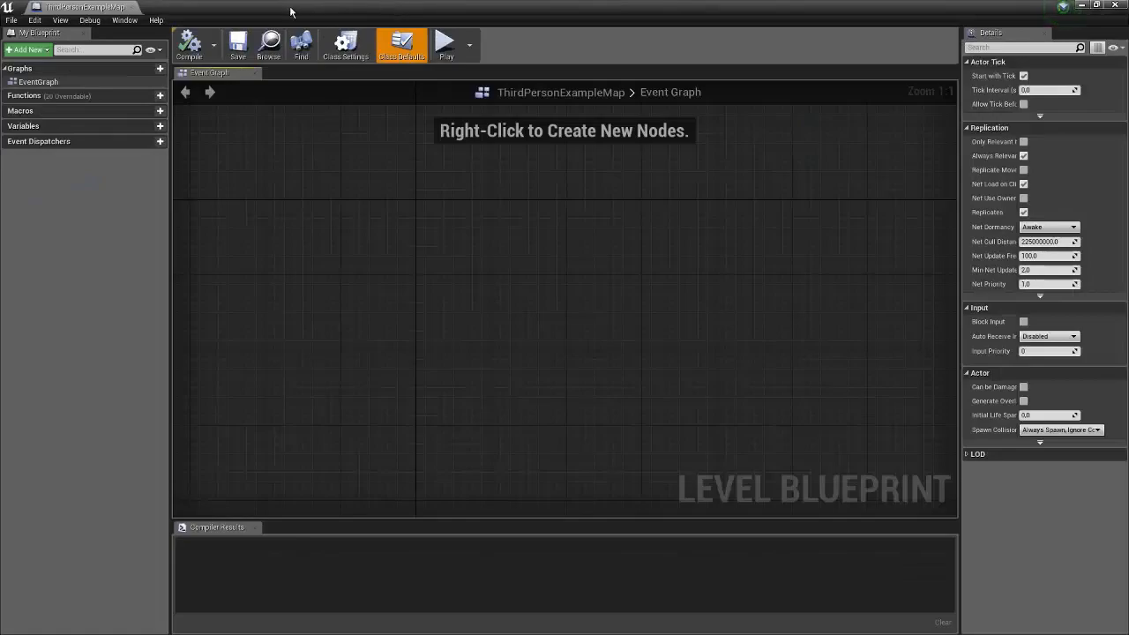
drag(56, 7, 232, 9)
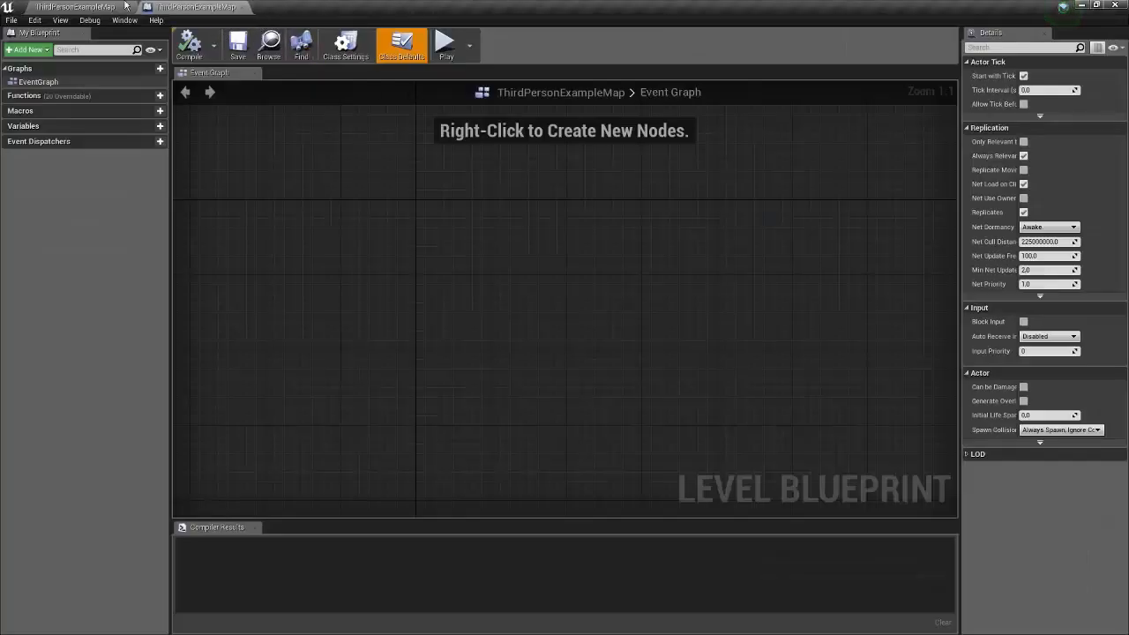
Step: Add an Event BeginPlay node to the Level Blueprint's event graph
right_click(607, 282)
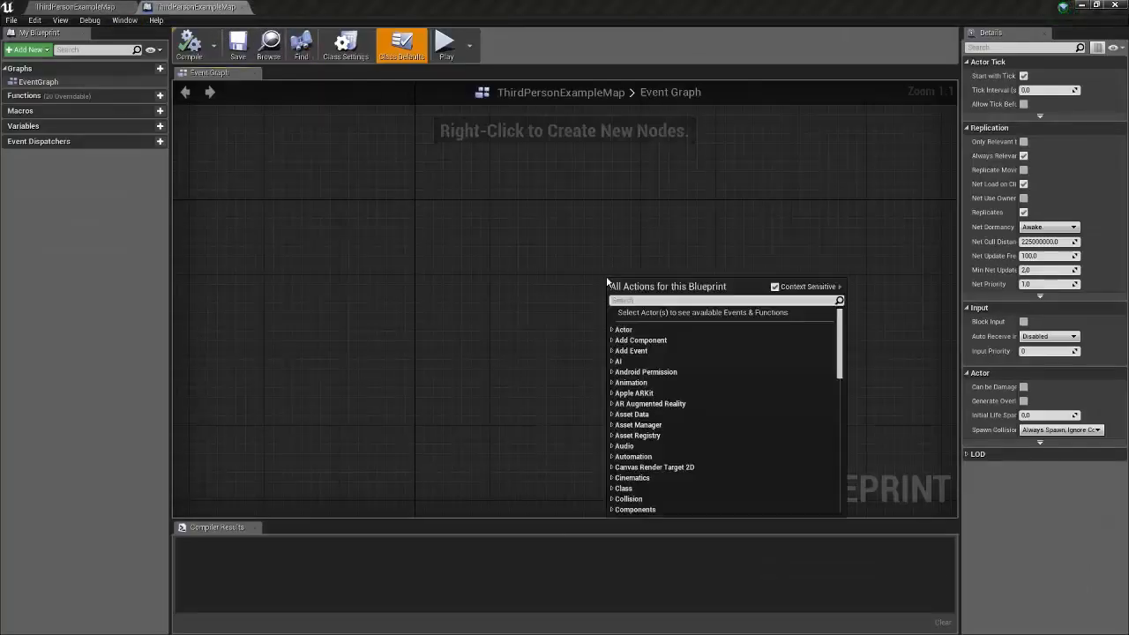
text(ev)
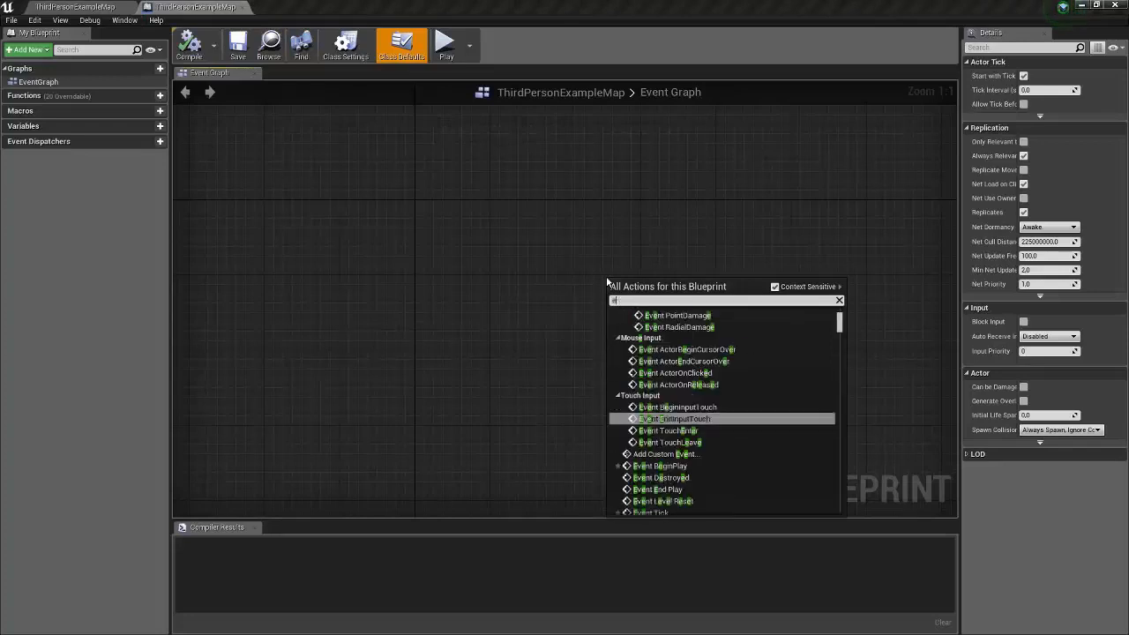
text(ent)
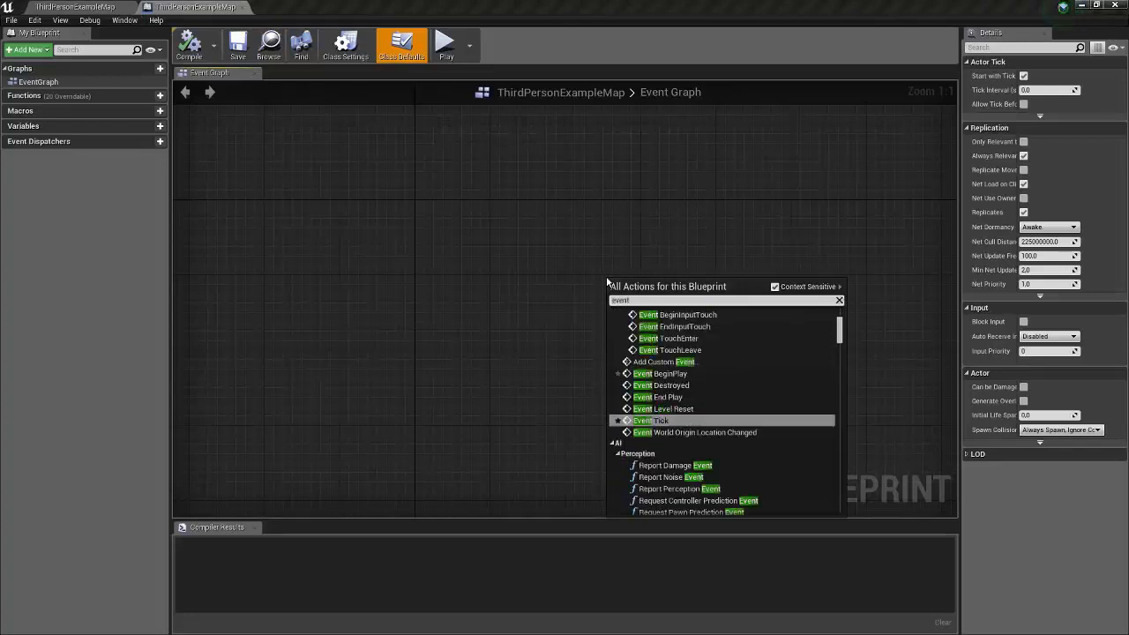
key(Up)
key(Up)
key(Up)
key(Up)
key(Return)
right_drag(683, 300, 474, 328)
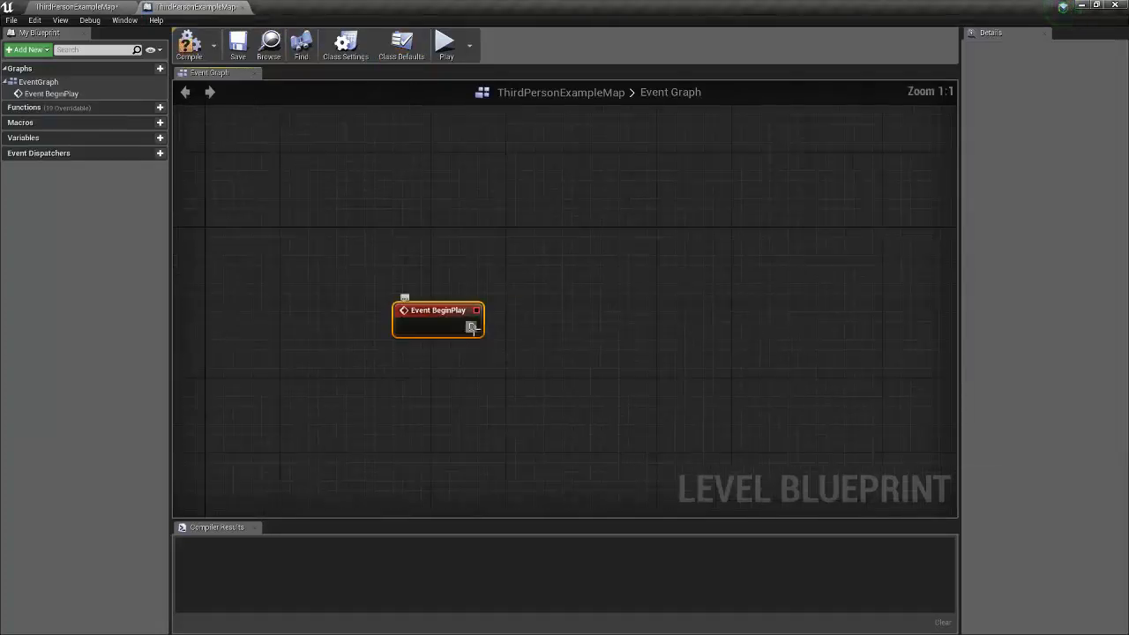
Step: Add a Print String node wired to Event BeginPlay's execution output and align it beside the event
drag(472, 328, 576, 327)
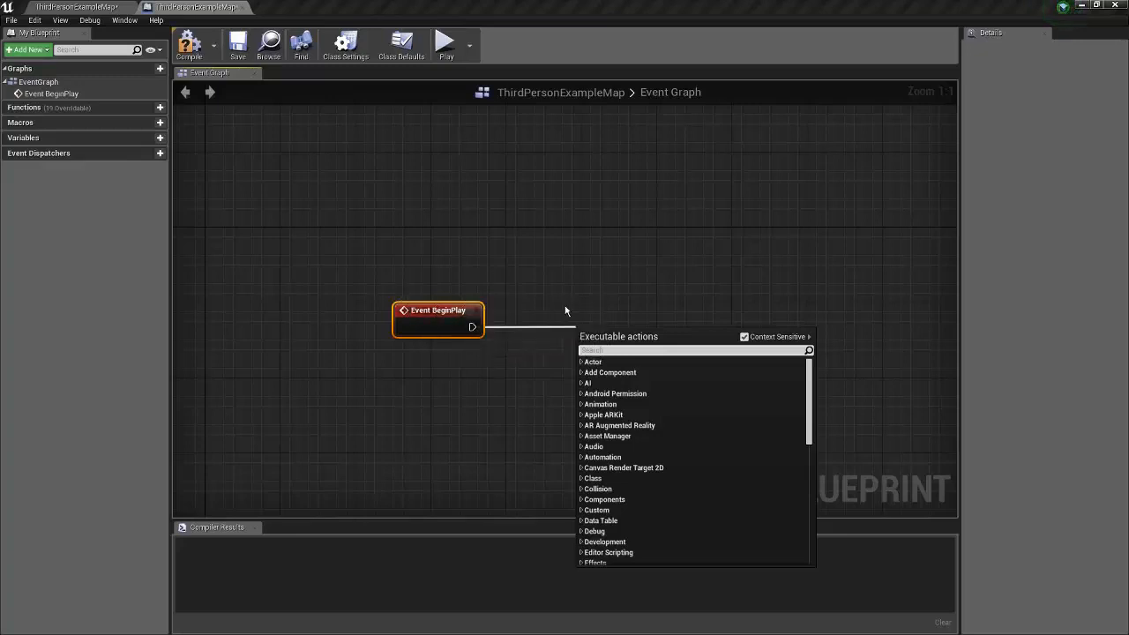
text(print)
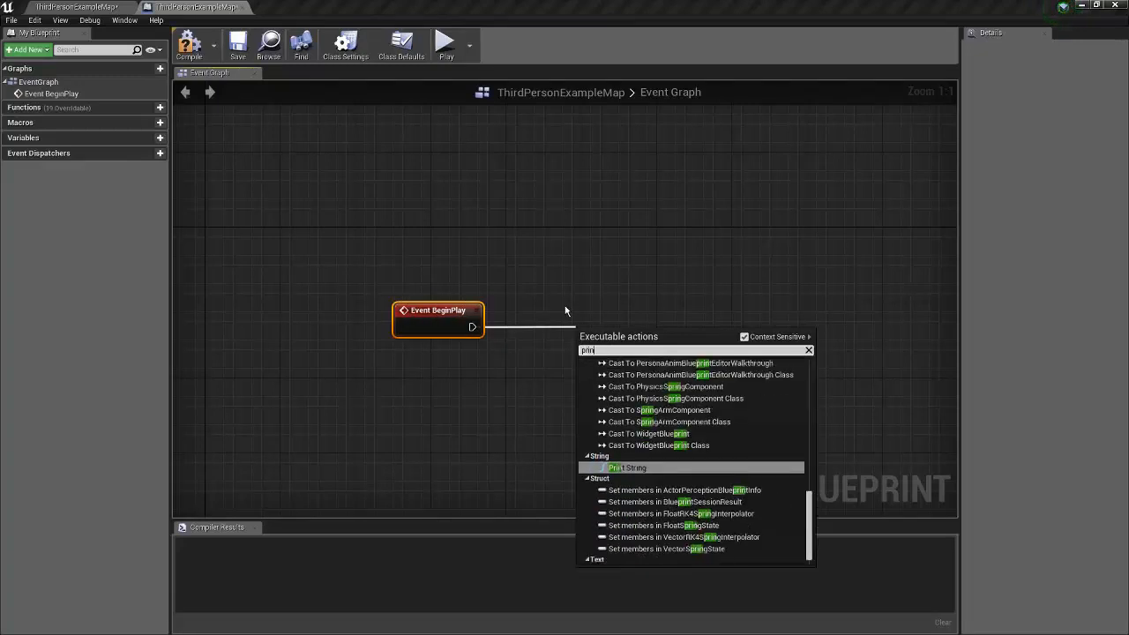
key(Return)
drag(617, 338, 586, 310)
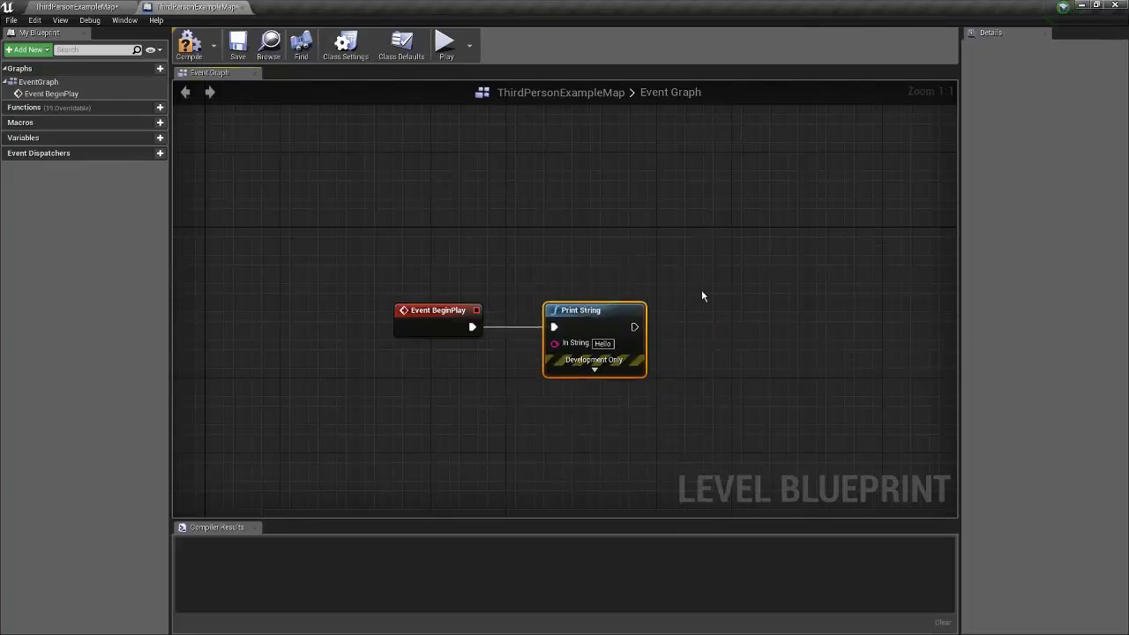
Step: Expand the Print String node's advanced options and change its text color to a lighter cyan
click(594, 368)
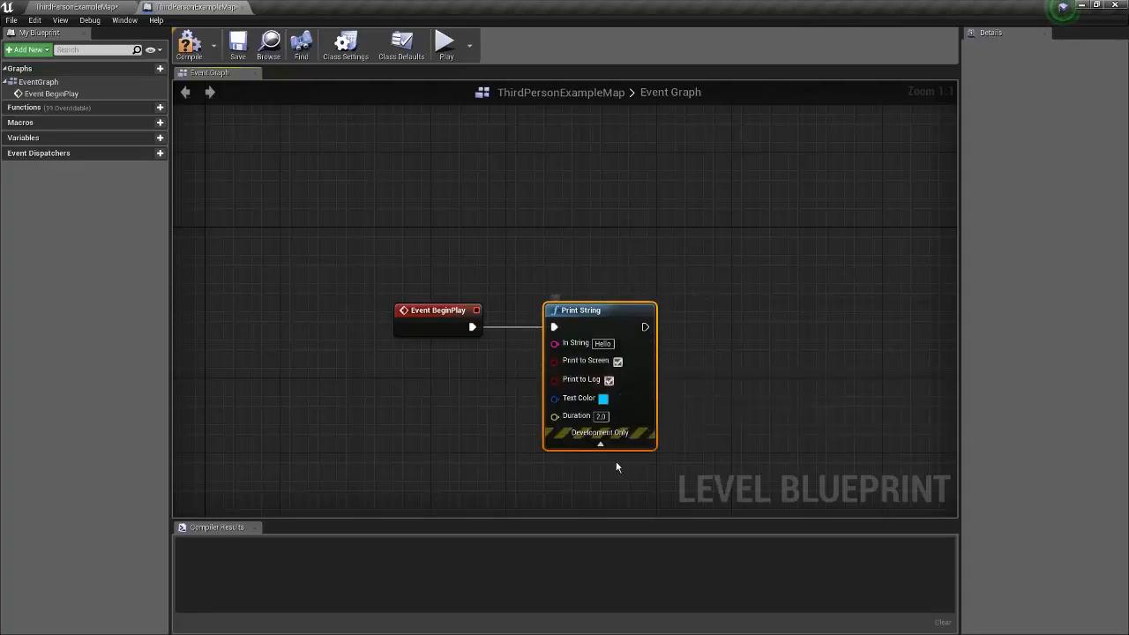
click(603, 399)
click(669, 417)
click(789, 603)
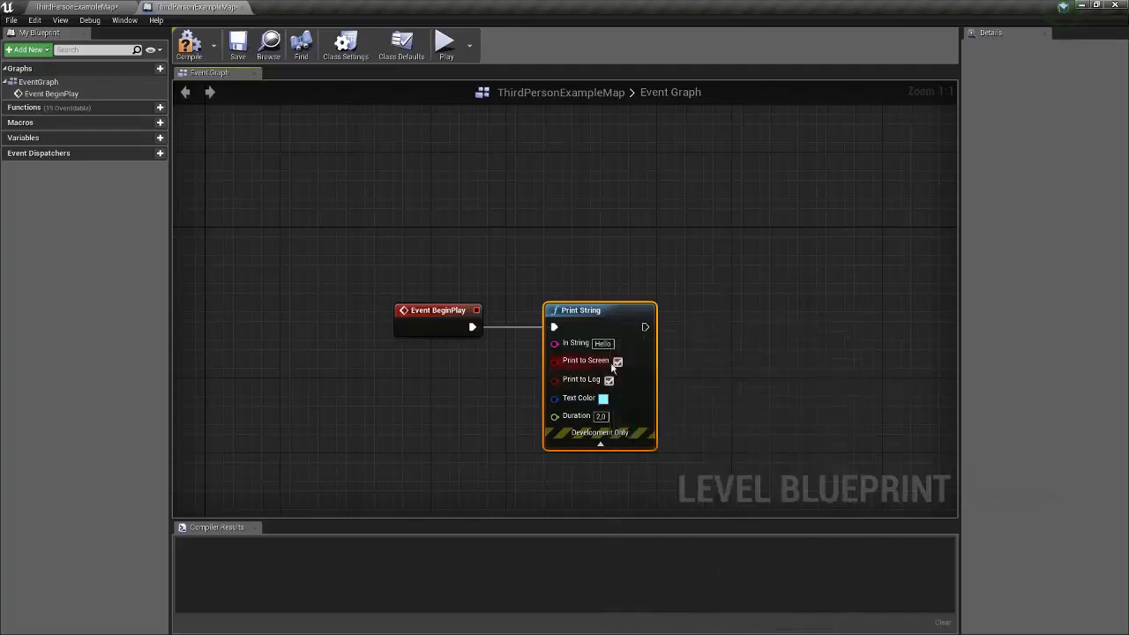
Step: Set the Print String node's In String to "Oui", collapse the node, and compile and save the Level Blueprint
drag(611, 344, 468, 339)
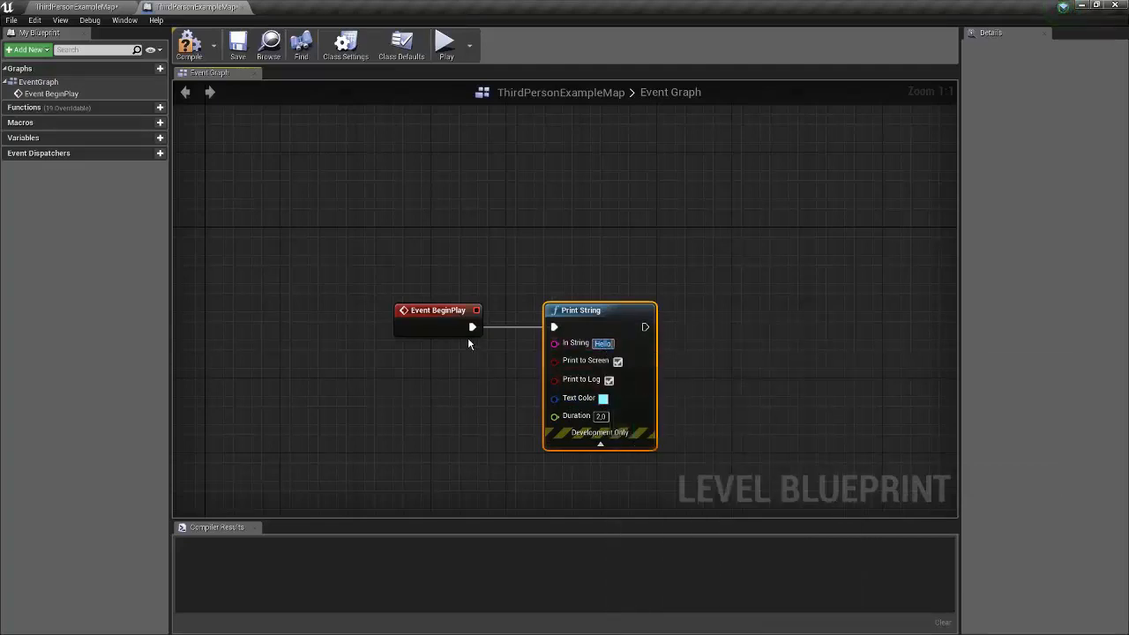
text(Oui)
click(582, 439)
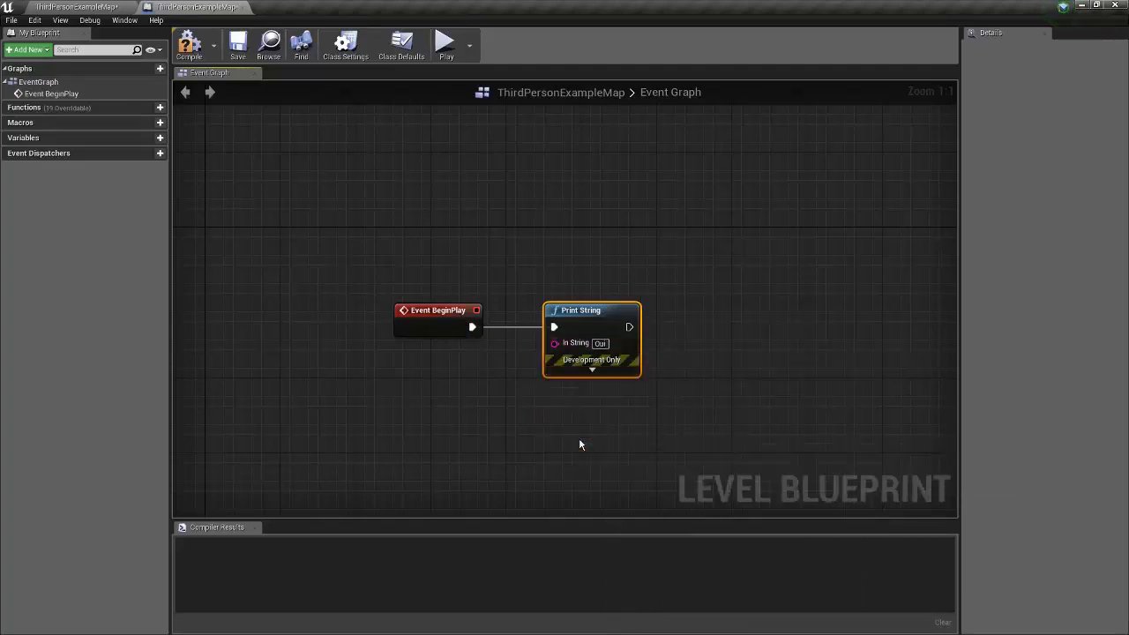
click(189, 46)
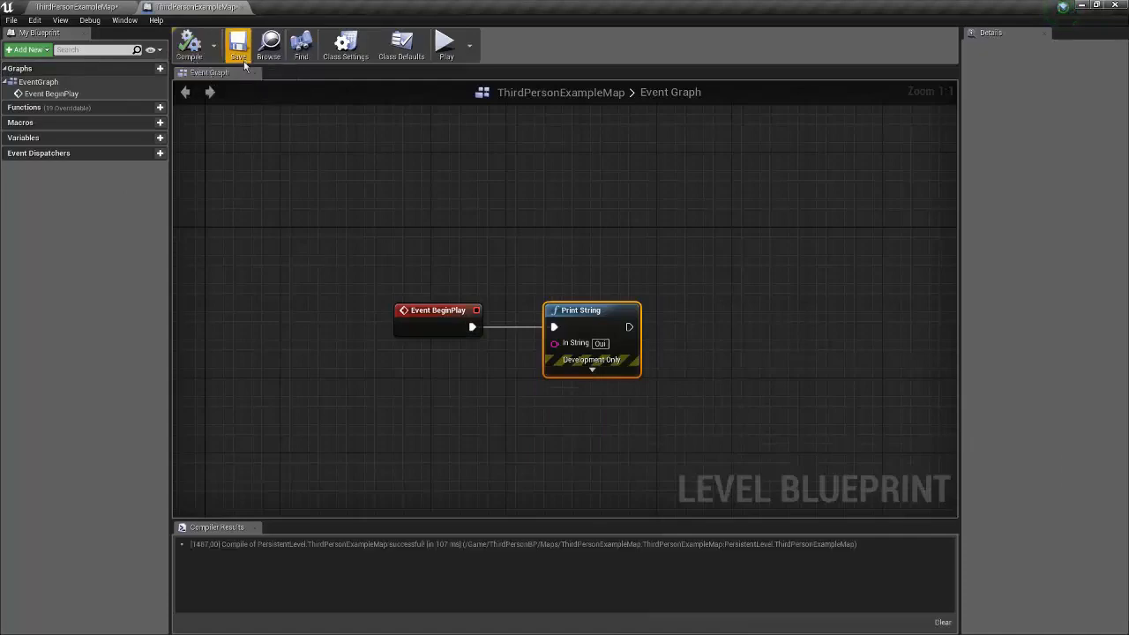
click(238, 52)
Step: Return to the level editor, play the level in the viewport to test the printed text, and stop playing
click(76, 6)
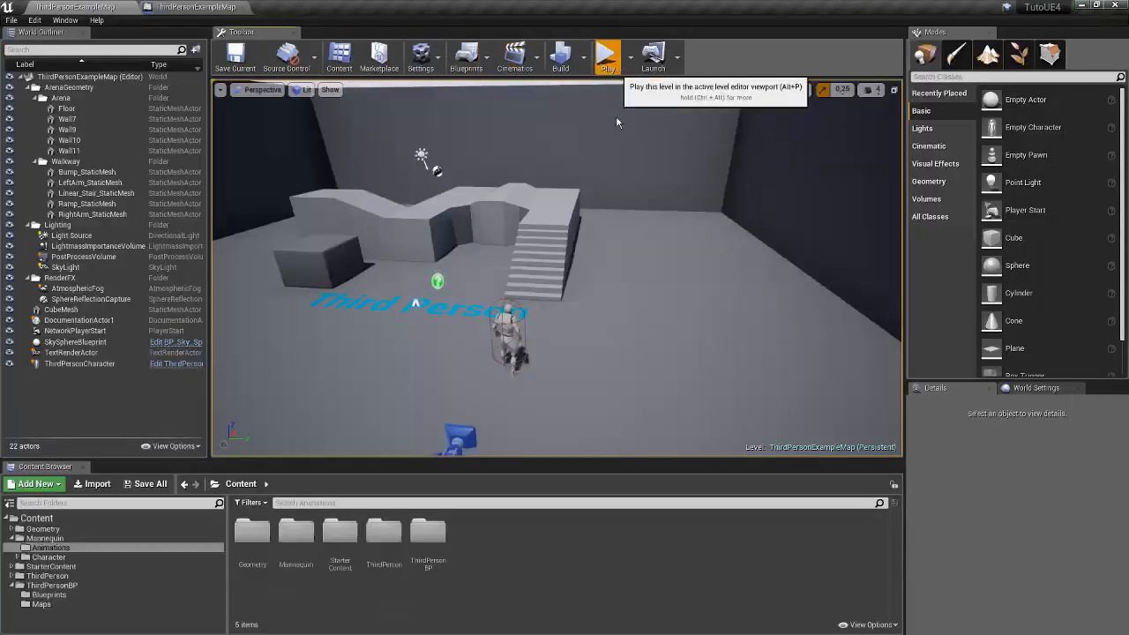
click(609, 54)
click(291, 112)
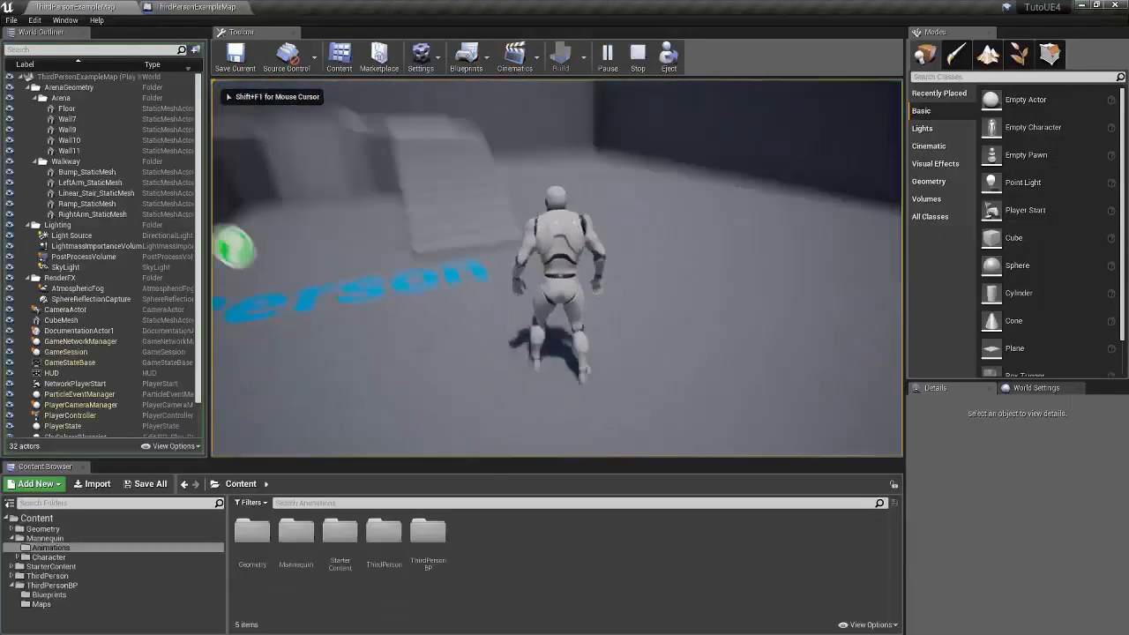
key(Escape)
Step: Switch between the Level Blueprint and level editor tabs, and close the Level Blueprint
click(228, 7)
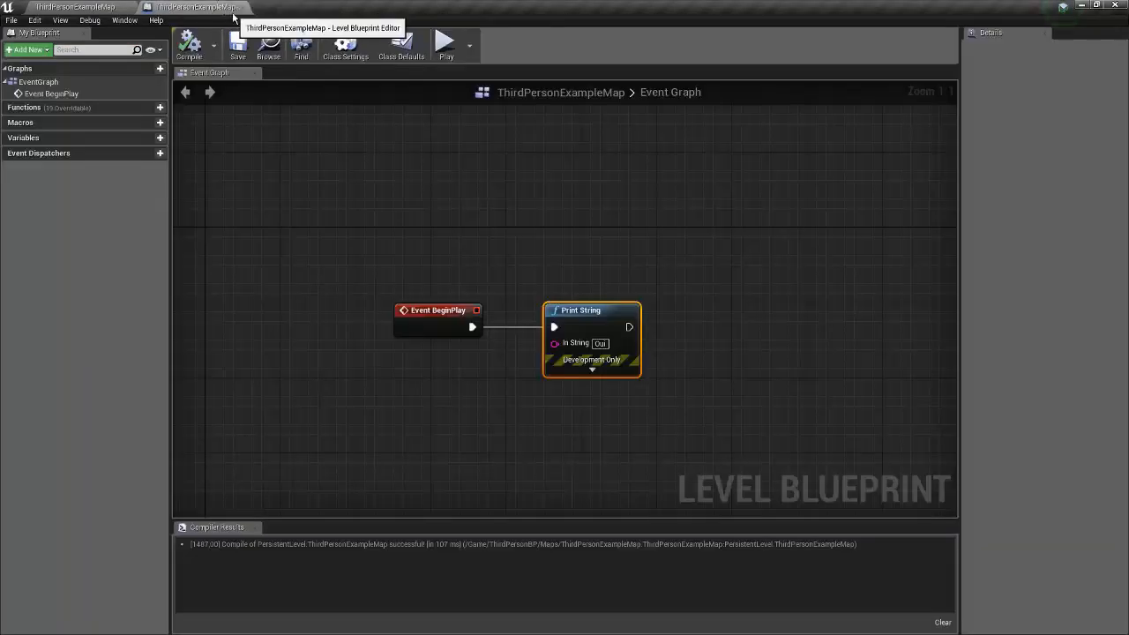
click(119, 6)
click(146, 6)
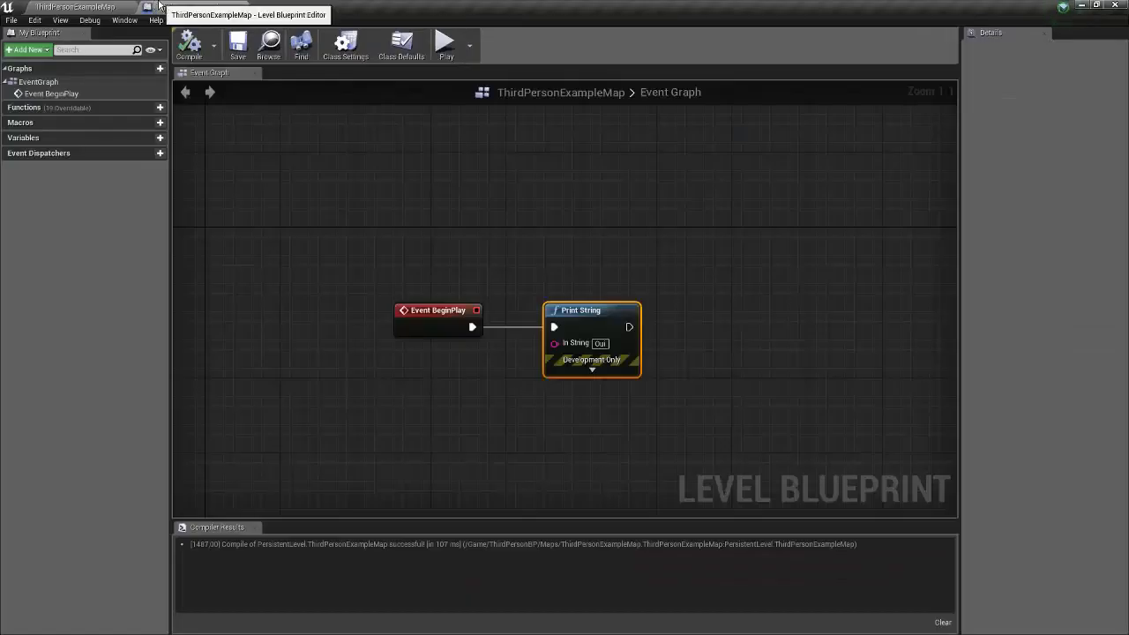
click(97, 6)
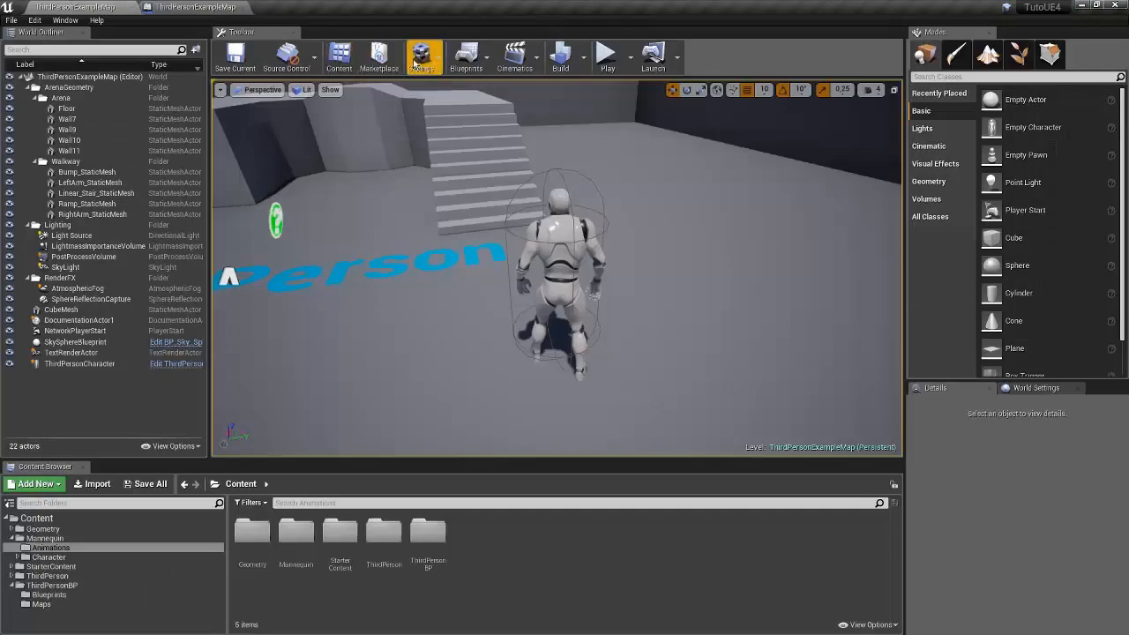
click(196, 6)
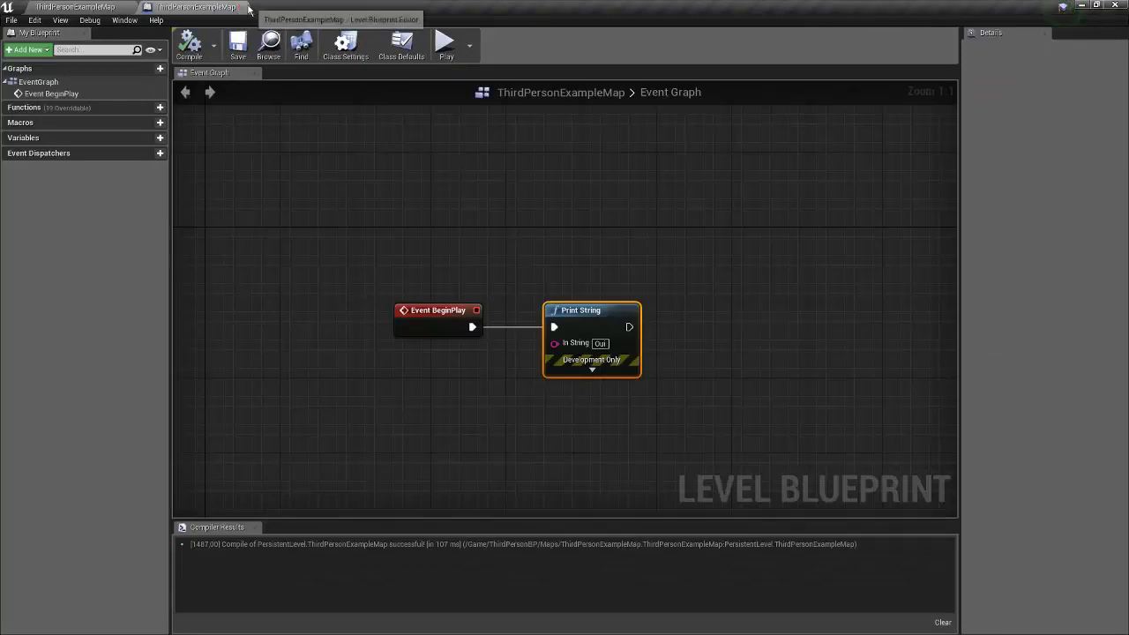
click(242, 7)
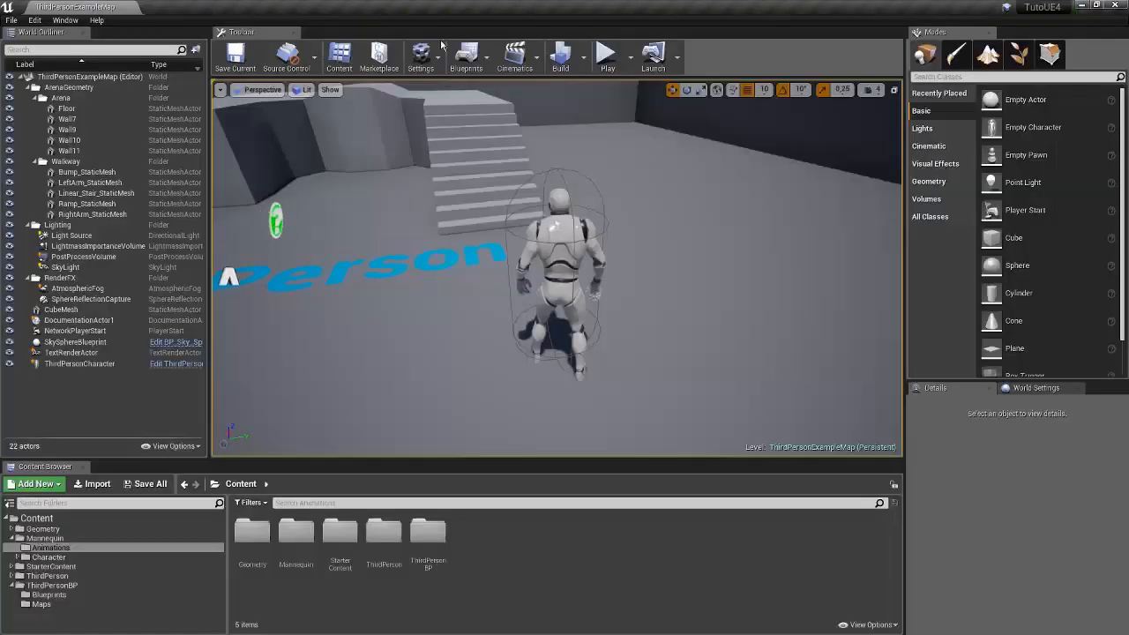
Step: Look through the Cinematics sequence options and the Build options for lighting, geometry, navigation and map checking
click(519, 56)
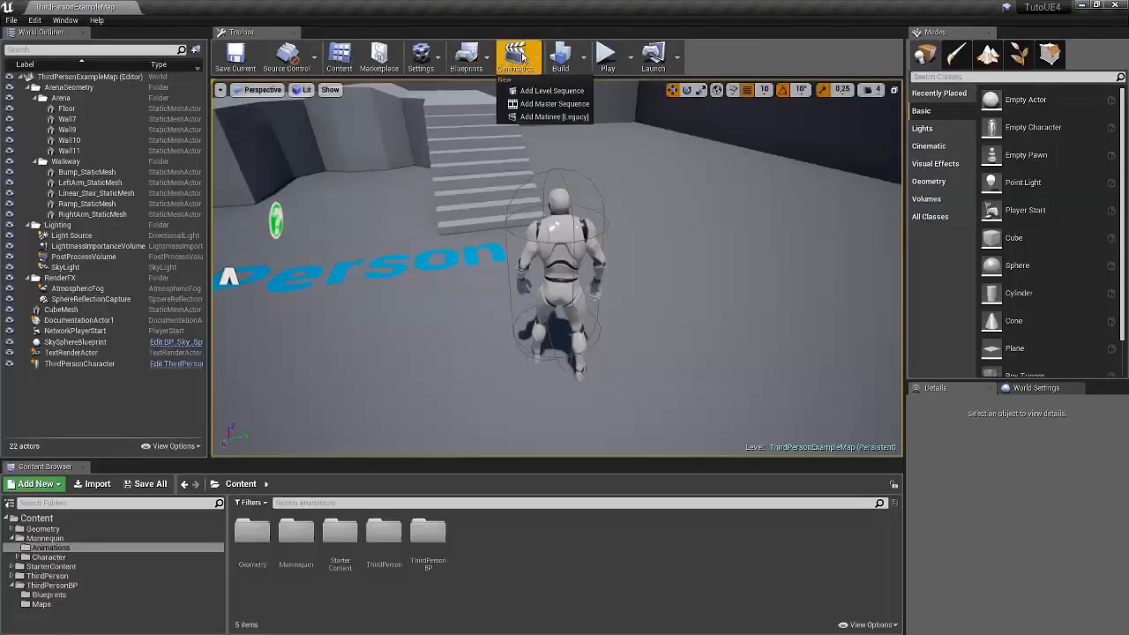
click(582, 59)
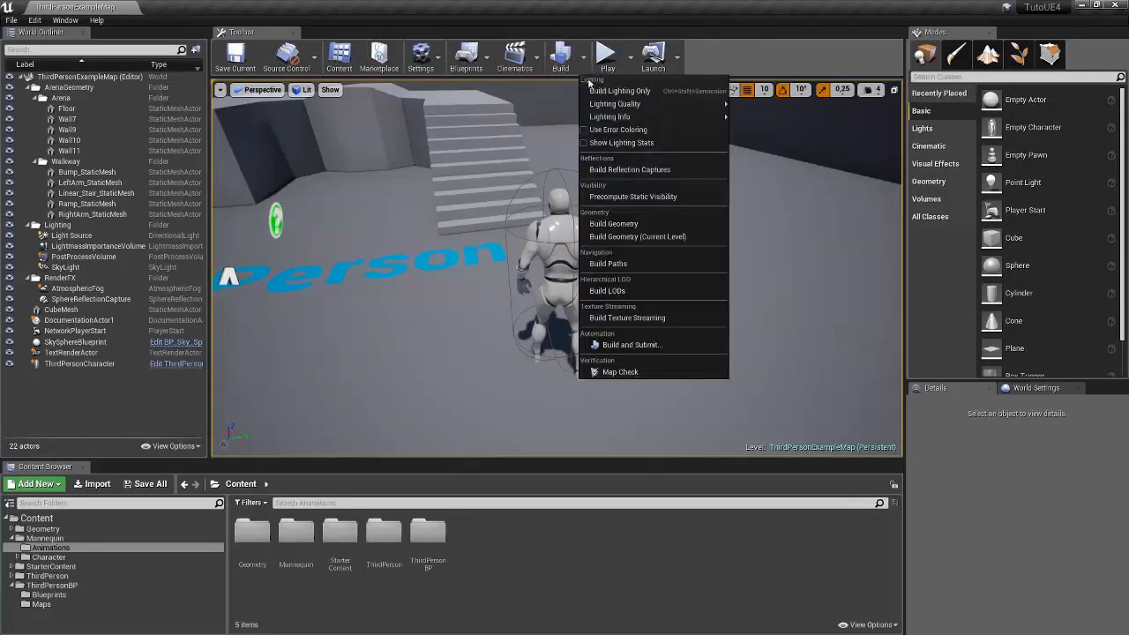
mouse_move(613, 117)
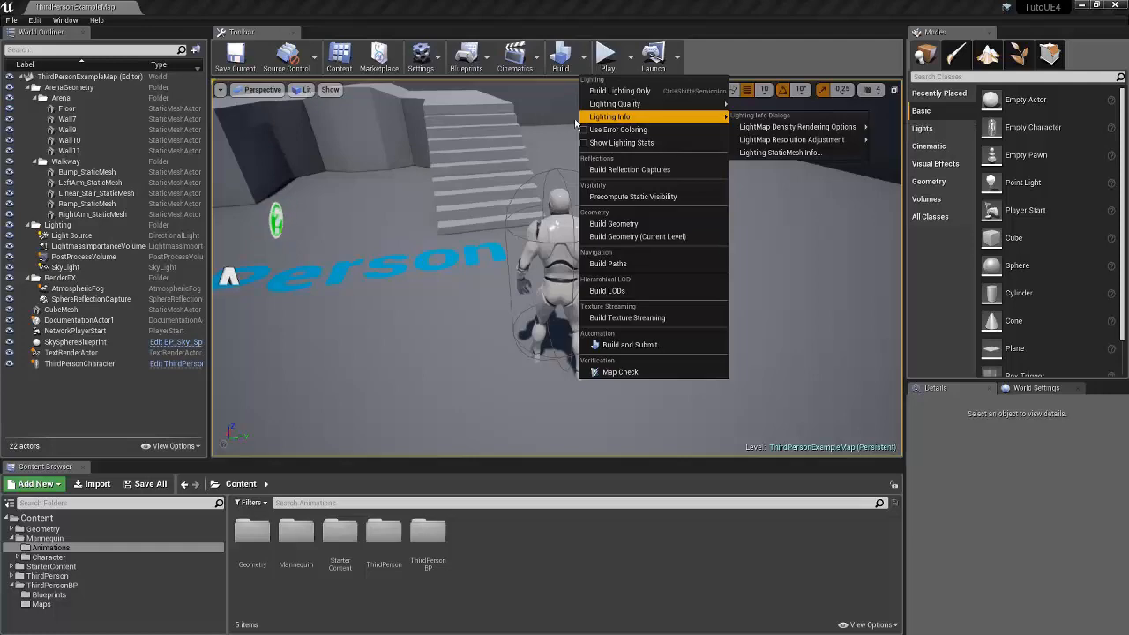
right_drag(316, 192, 220, 143)
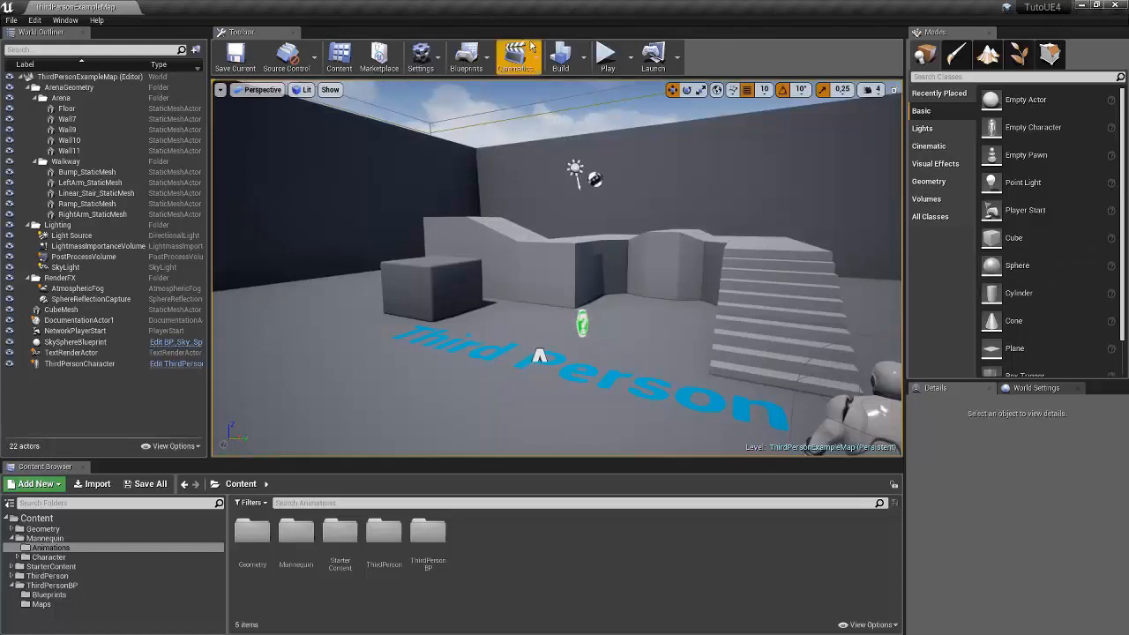
right_drag(587, 176, 642, 248)
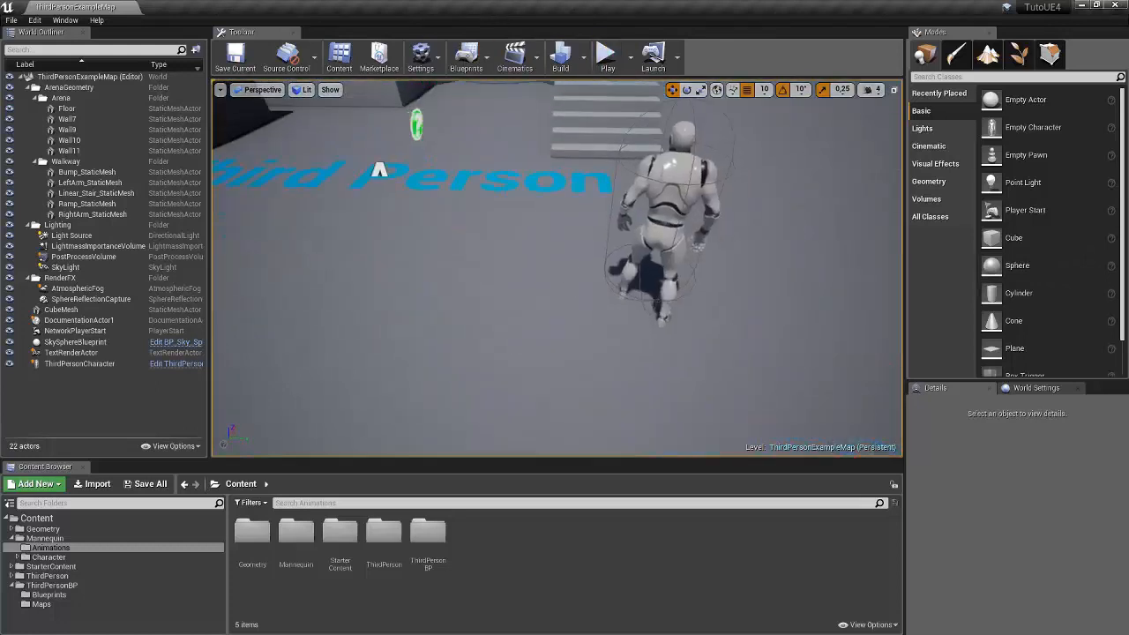
click(585, 64)
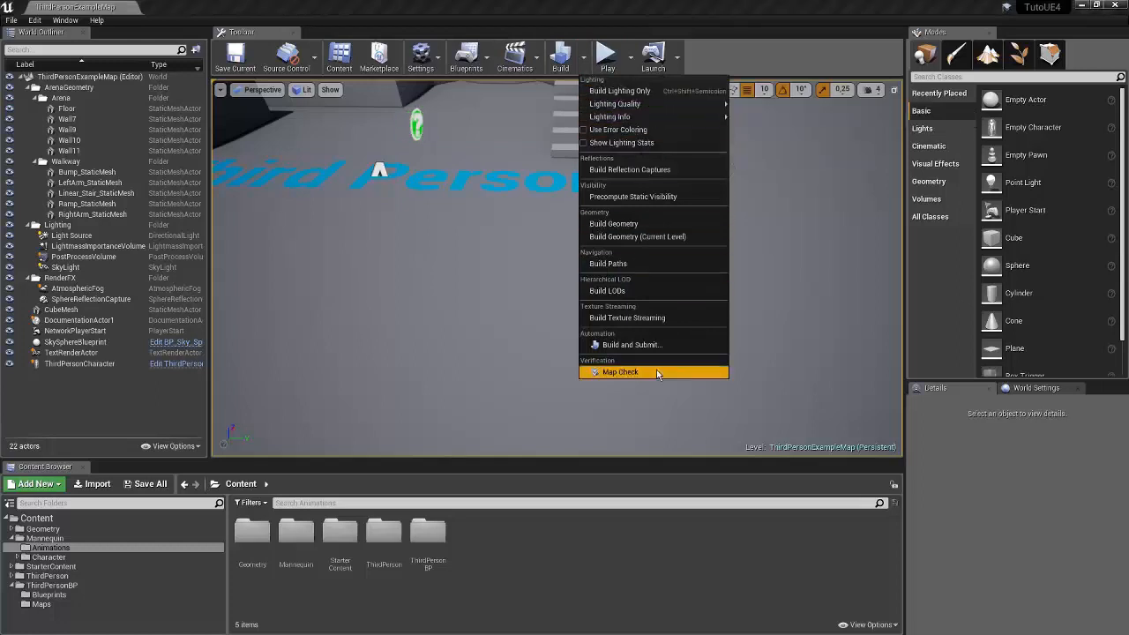
mouse_move(645, 104)
Step: Play the level in the viewport, run and jump the character around the arena and walkway, and stop playing
click(606, 57)
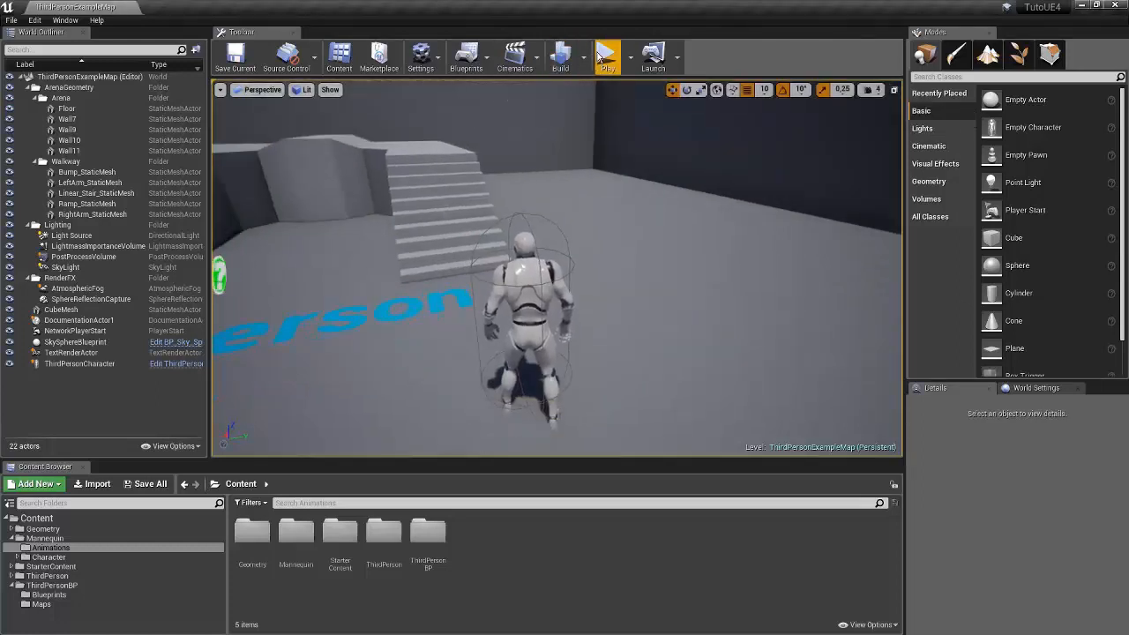
click(687, 231)
key(w)
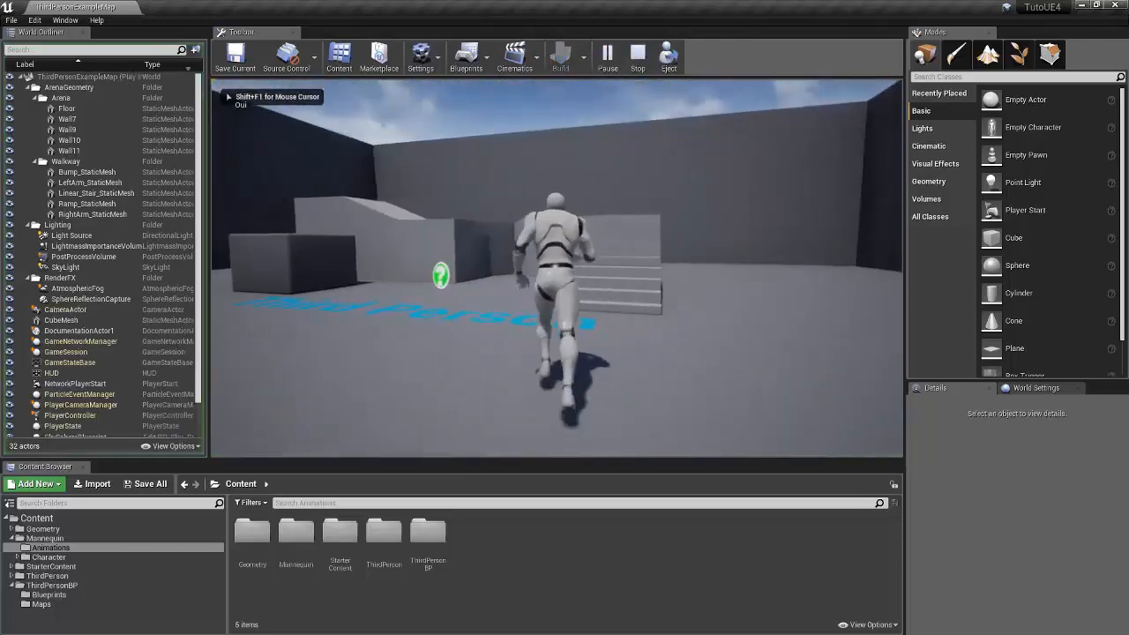
key(space)
key(space)
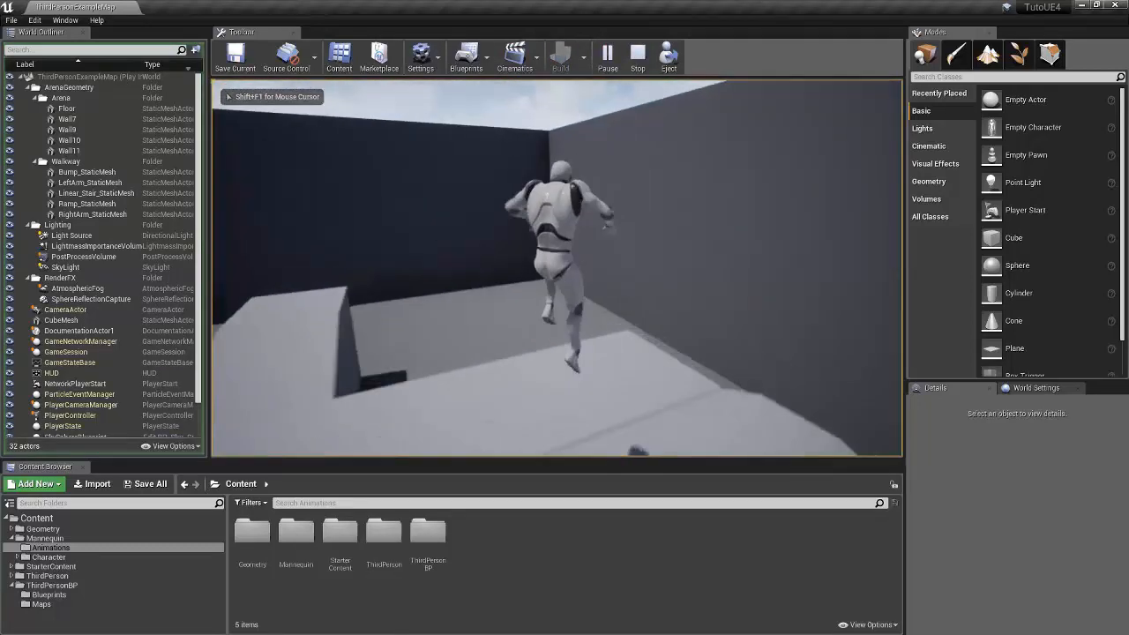
key(s)
key(w)
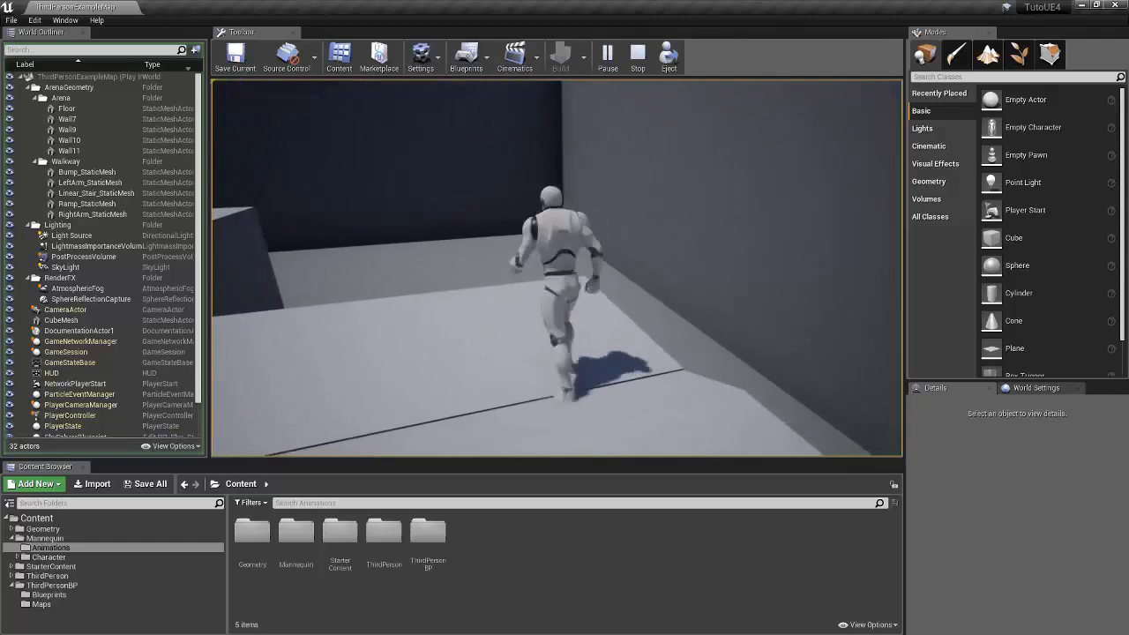
key(w)
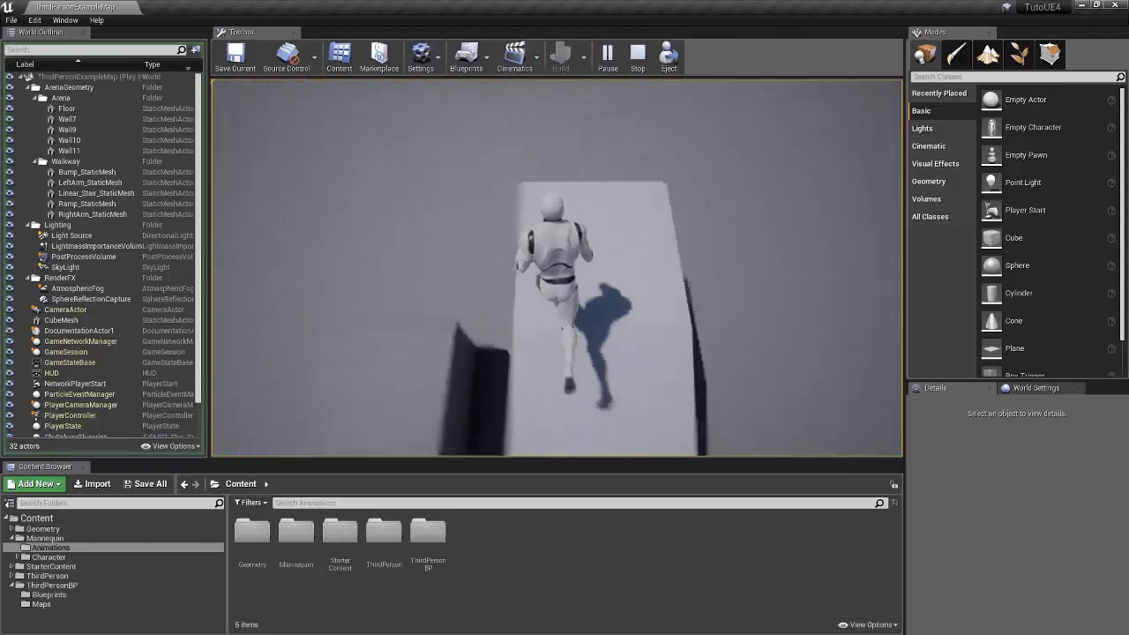
key(w)
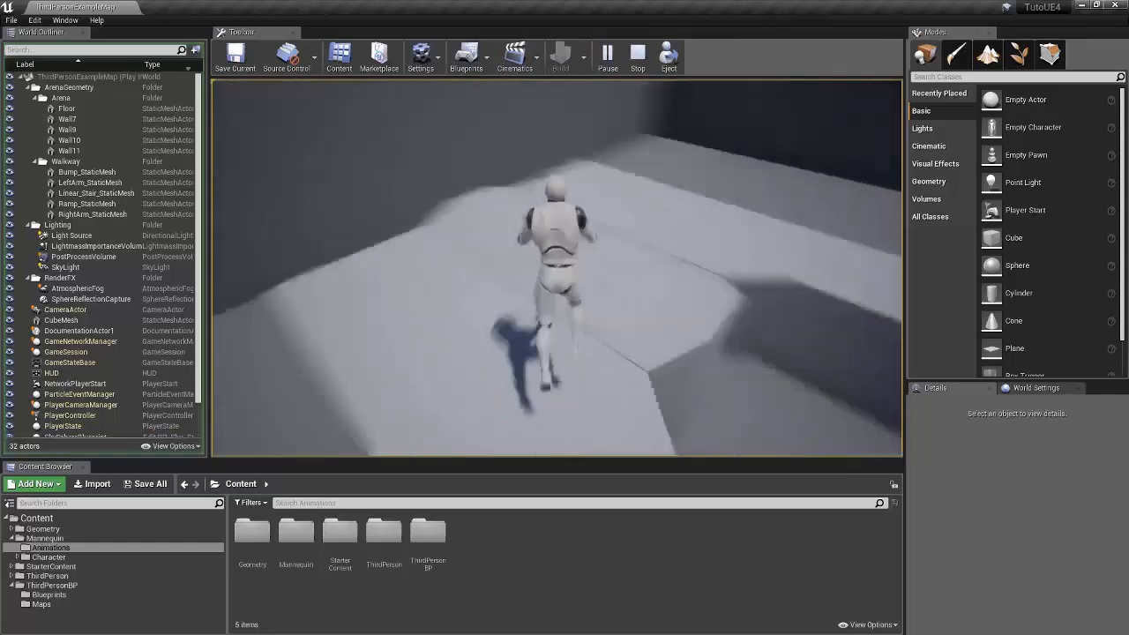
key(space)
key(w)
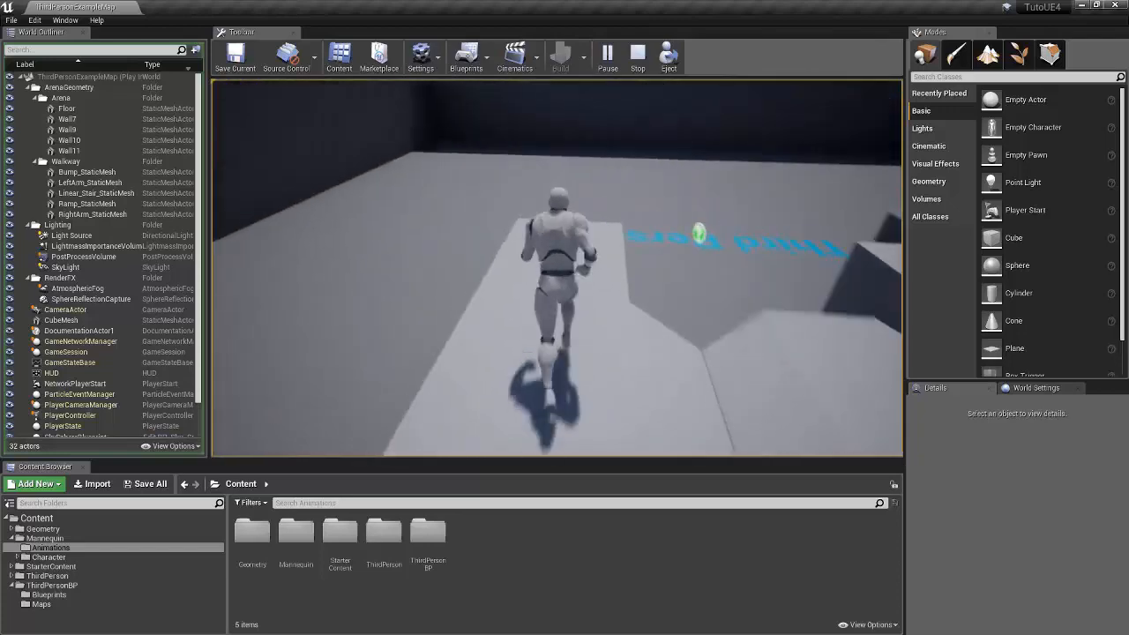
key(w)
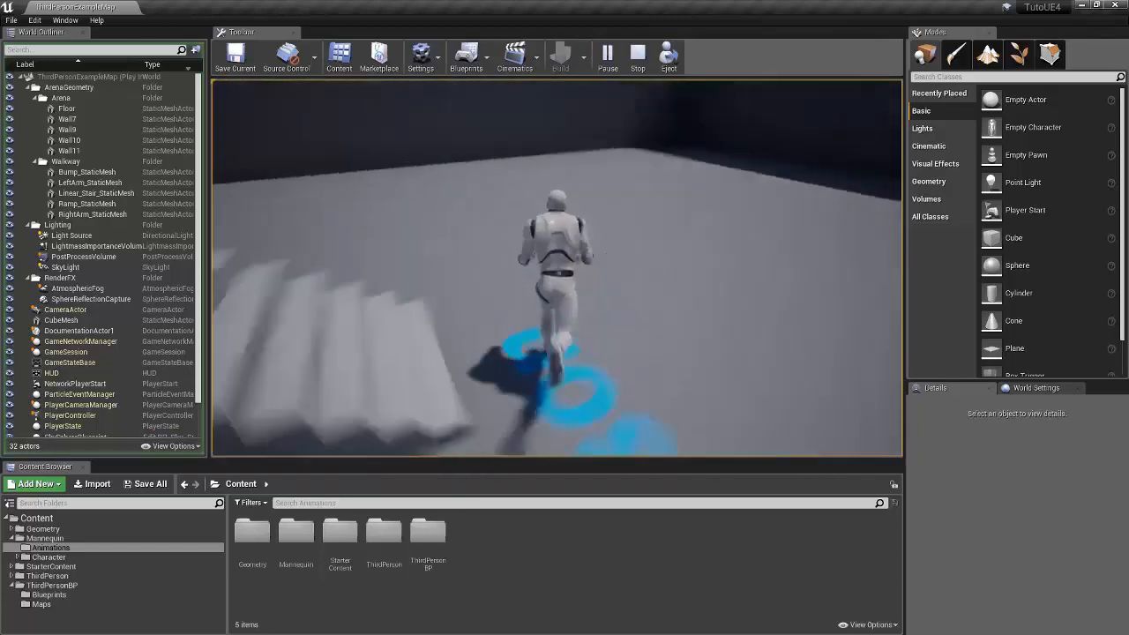
key(w)
key(space)
key(space)
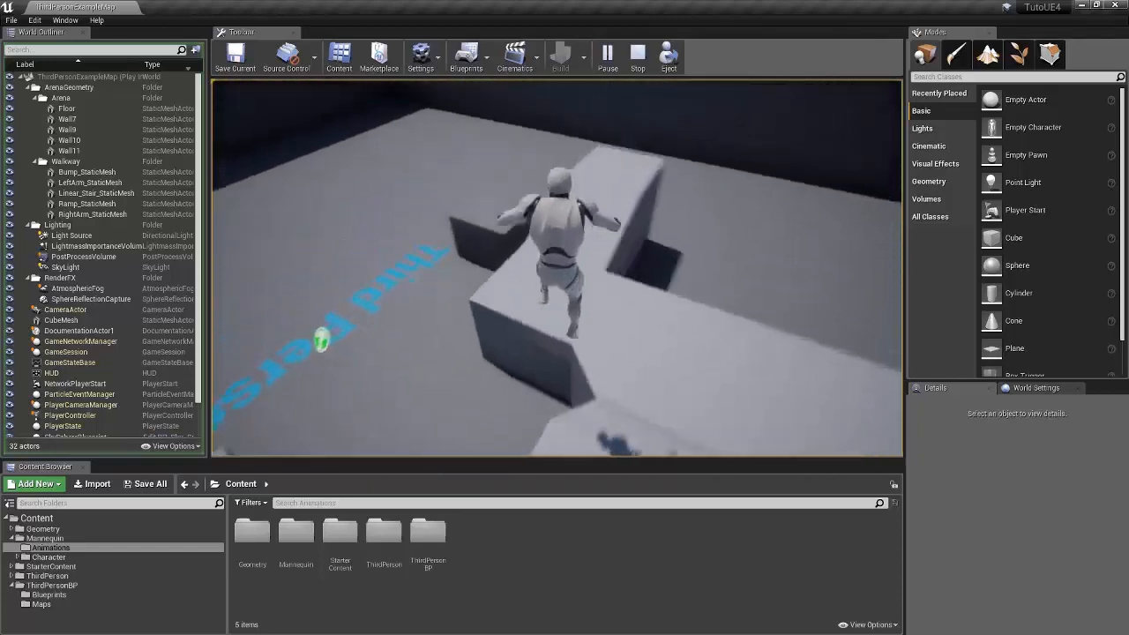
key(w)
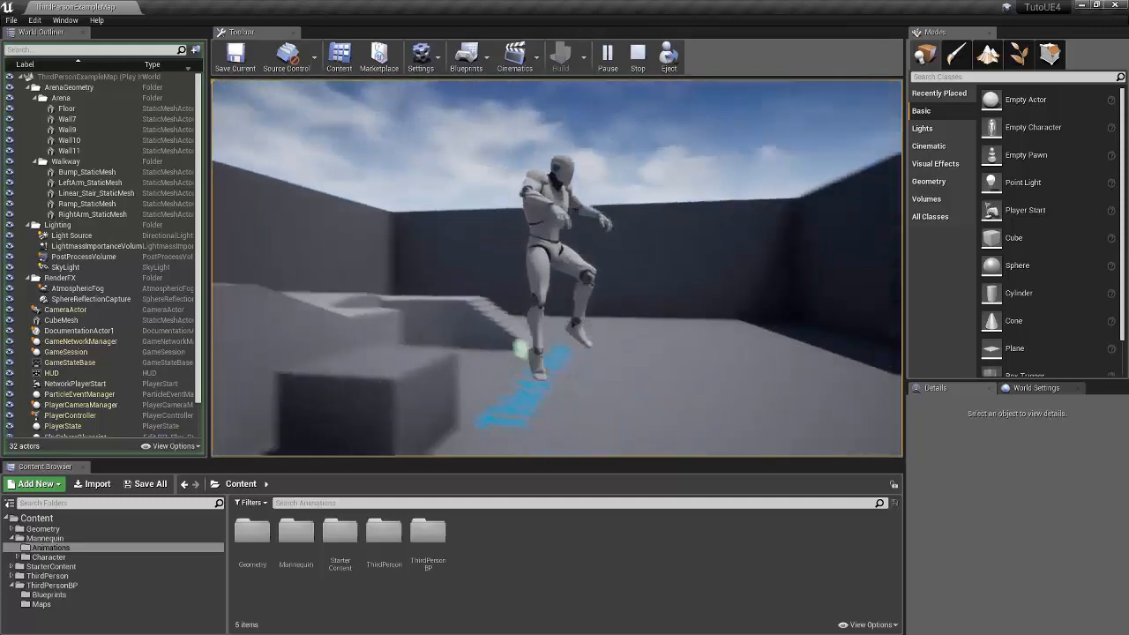
key(Escape)
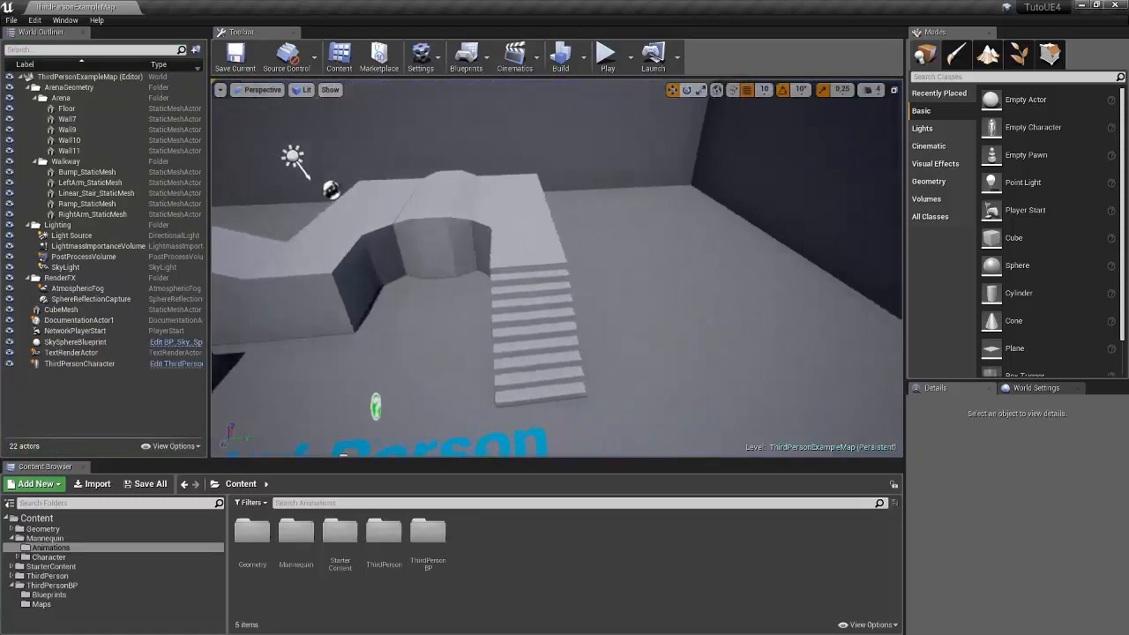
Step: Play the level in a New Editor Window (PIE), run the character briefly, and end the session
mouse_move(675, 151)
right_down()
mouse_move(573, 150)
mouse_move(675, 151)
right_up()
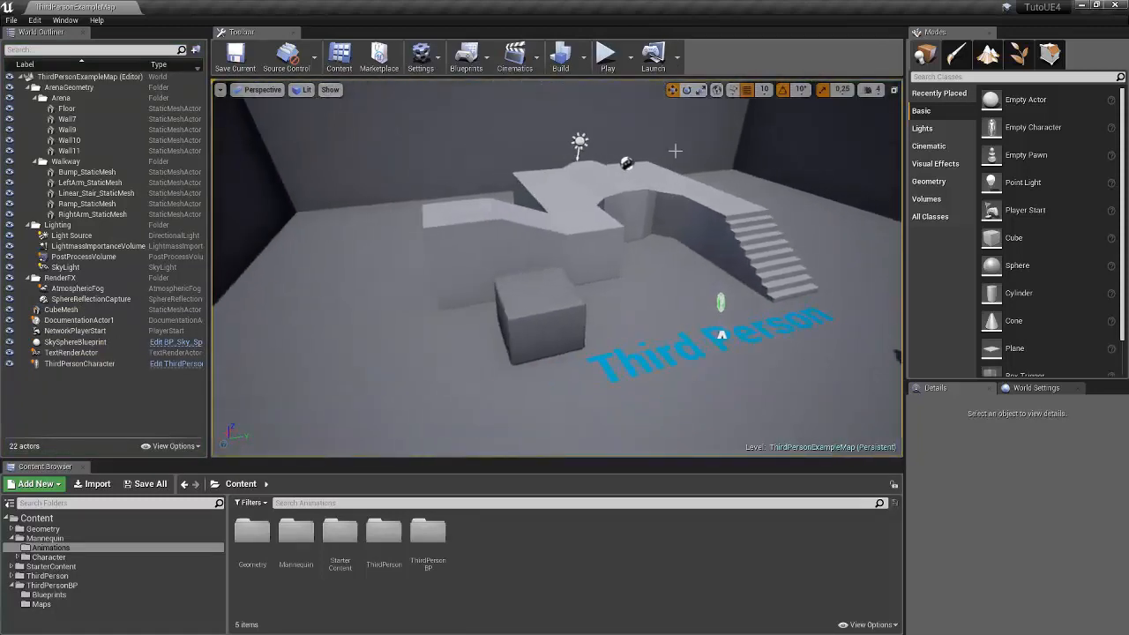
click(629, 59)
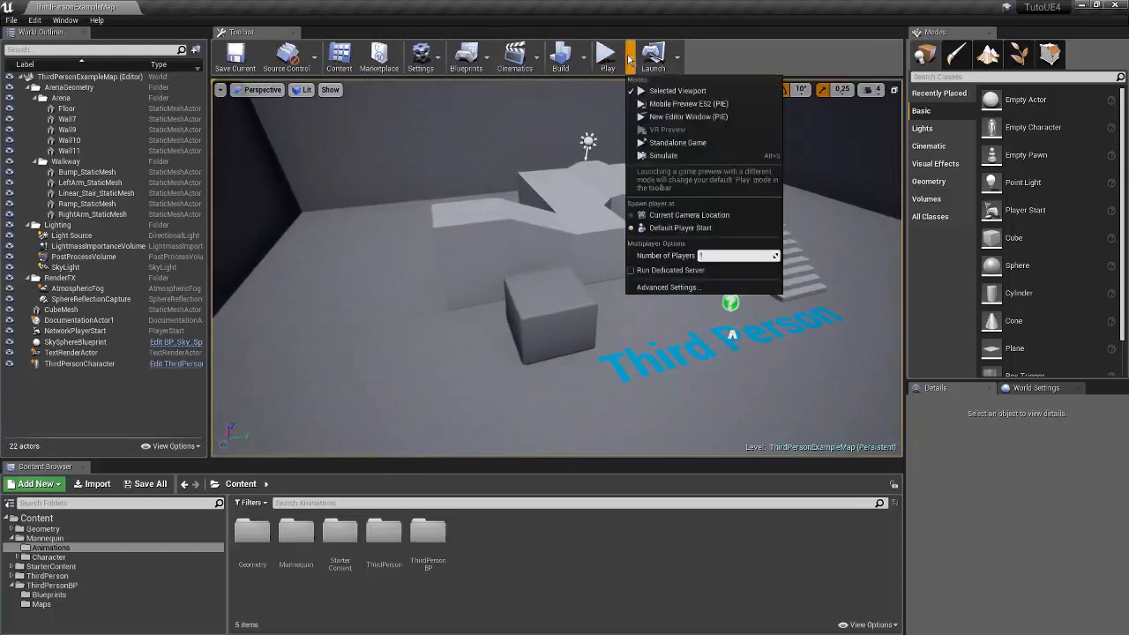
click(666, 117)
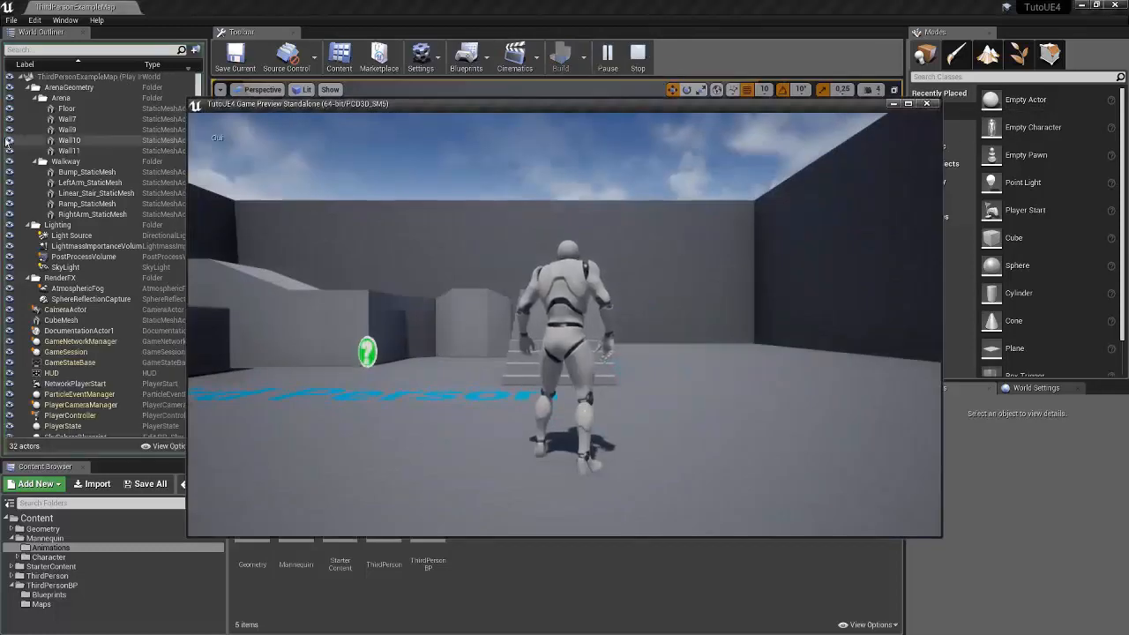
key(w)
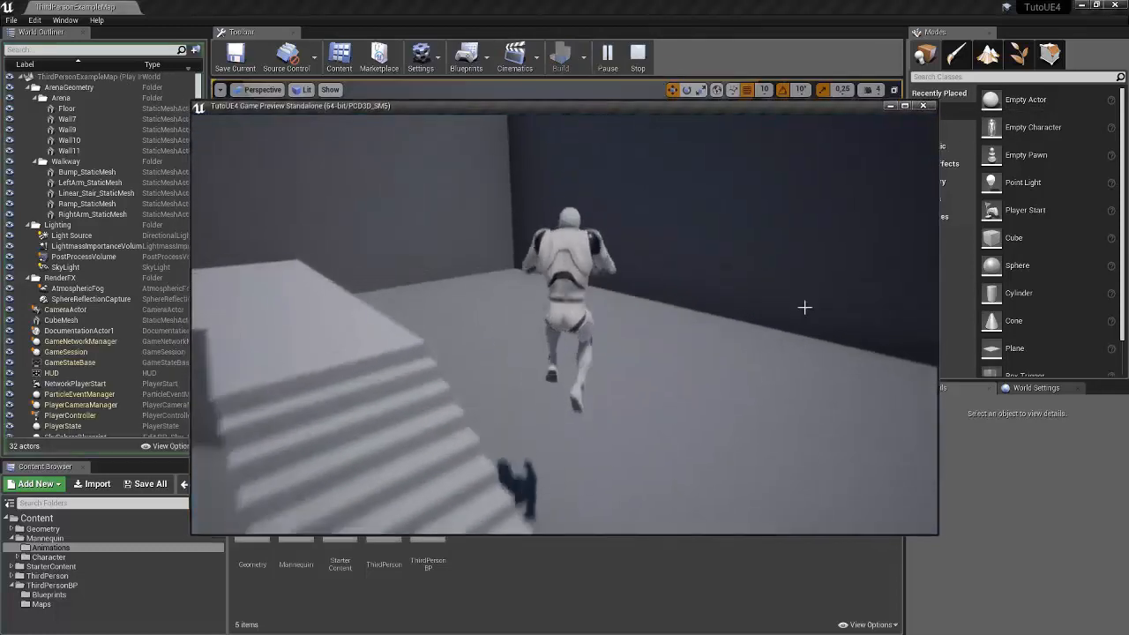
key(Escape)
Step: Switch the play mode back to Selected Viewport, play the level, and stop it
click(630, 57)
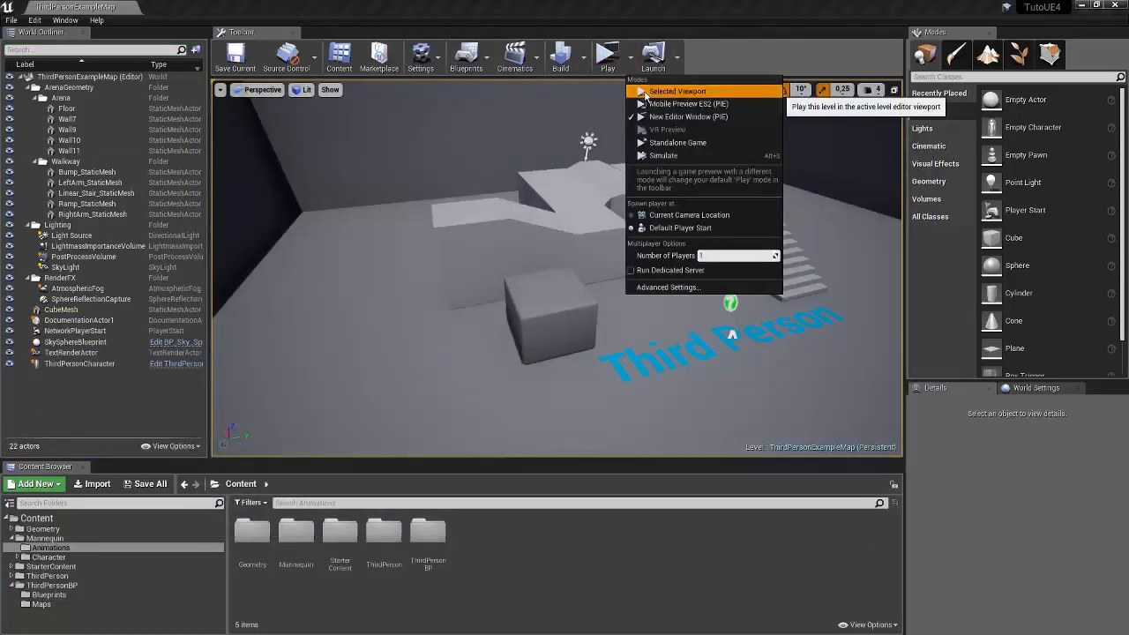
click(679, 86)
key(Escape)
Step: Run the level in Simulate mode and select the floor in the viewport
click(629, 62)
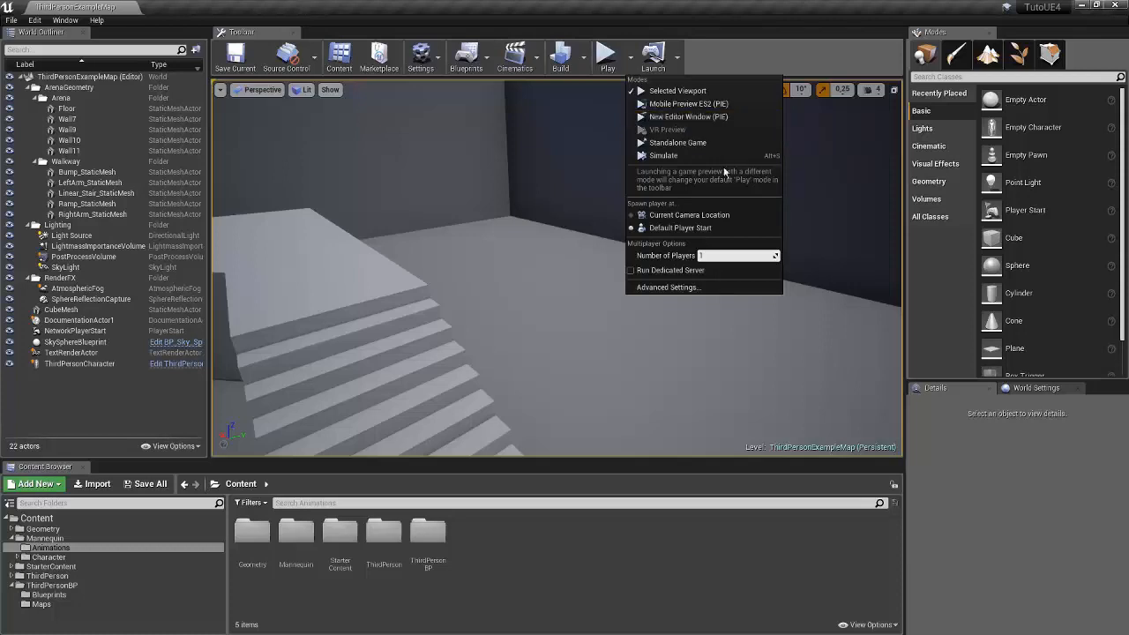
click(675, 156)
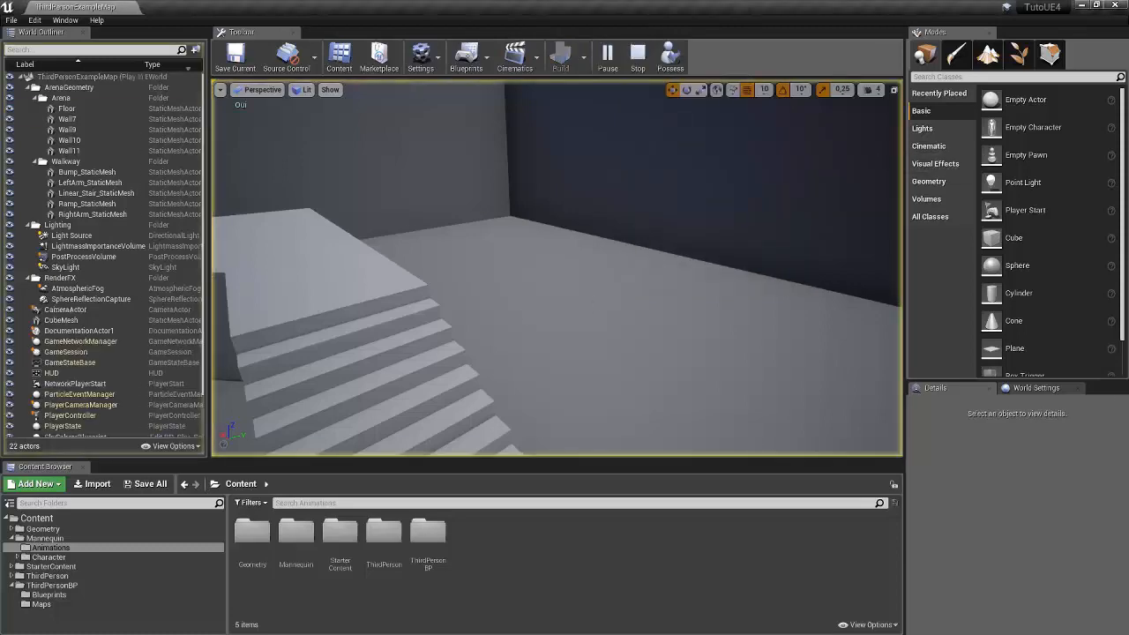
click(568, 271)
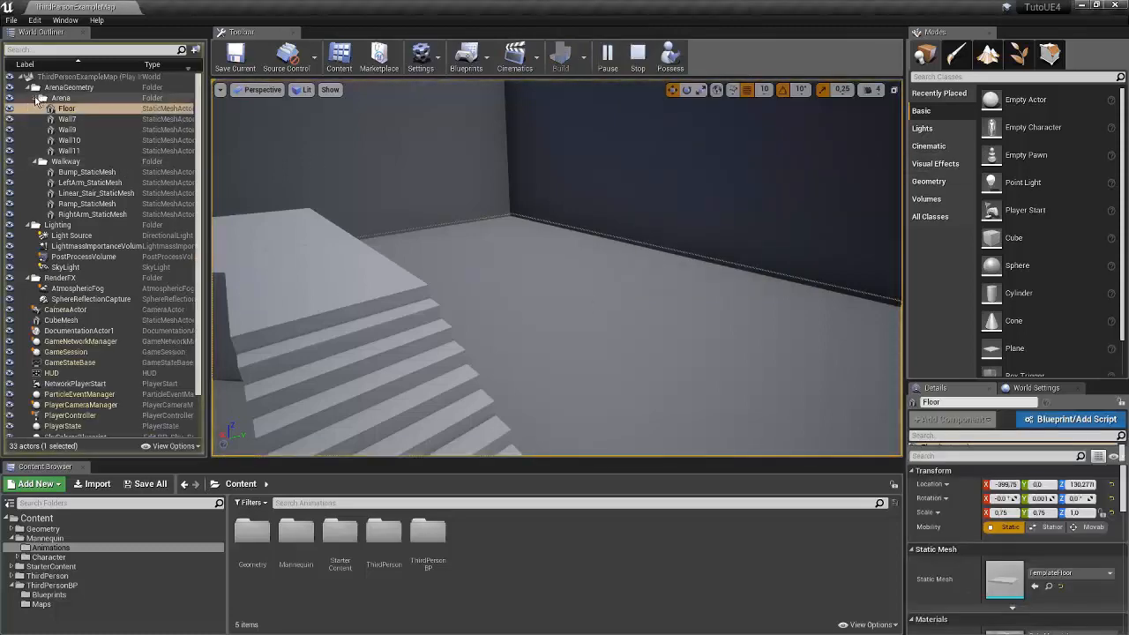
Step: Collapse the World Outliner tree, look over the simulated arena from above, and stop the simulation
click(34, 87)
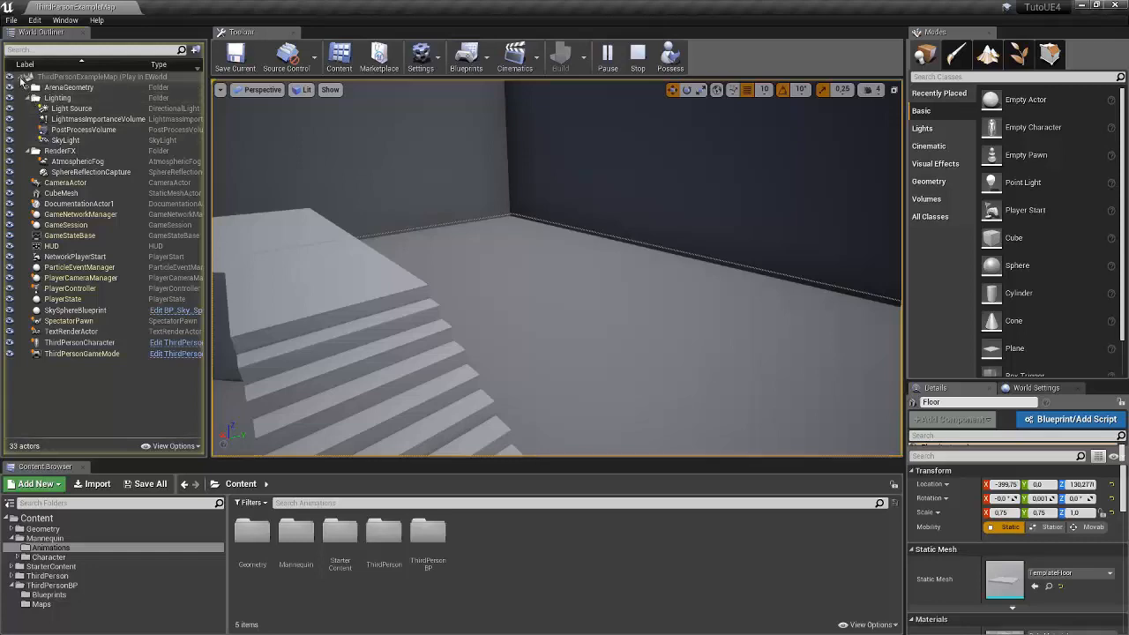
click(21, 79)
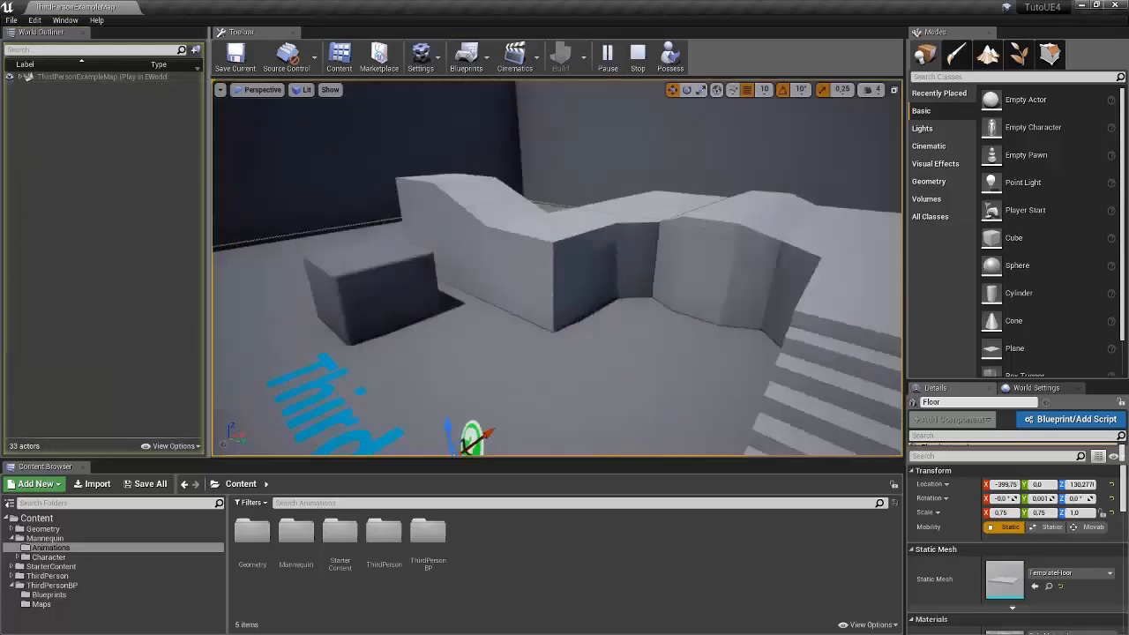
mouse_move(615, 330)
right_down()
mouse_move(582, 308)
mouse_move(615, 329)
right_up()
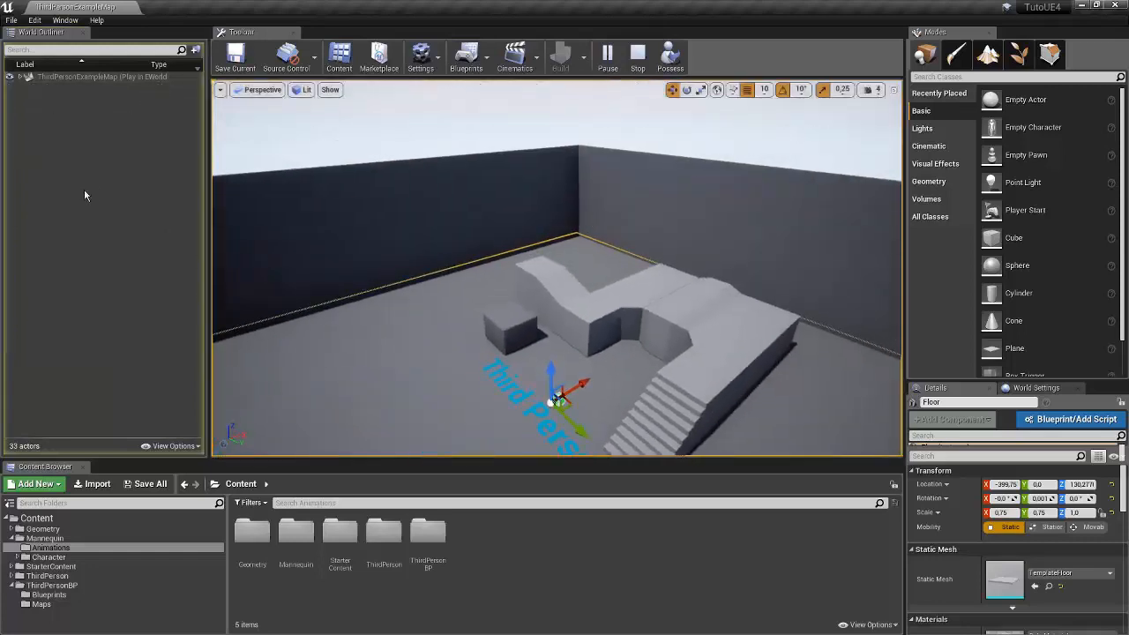
click(638, 58)
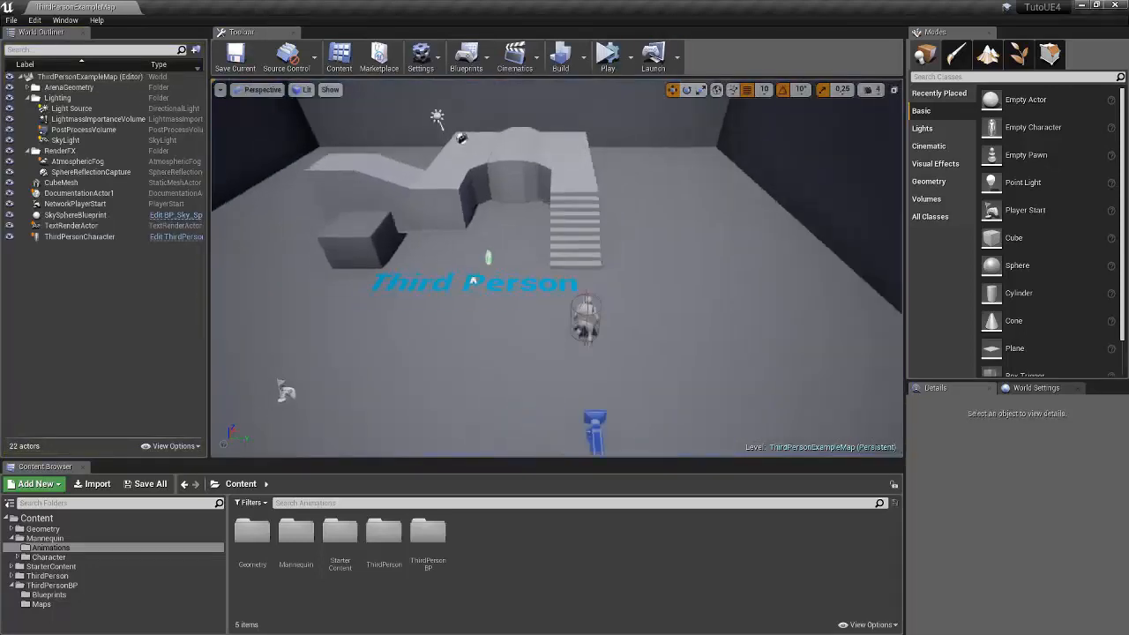
Step: Change the play mode from Simulate to Selected Viewport, run the level, and stop it
click(629, 60)
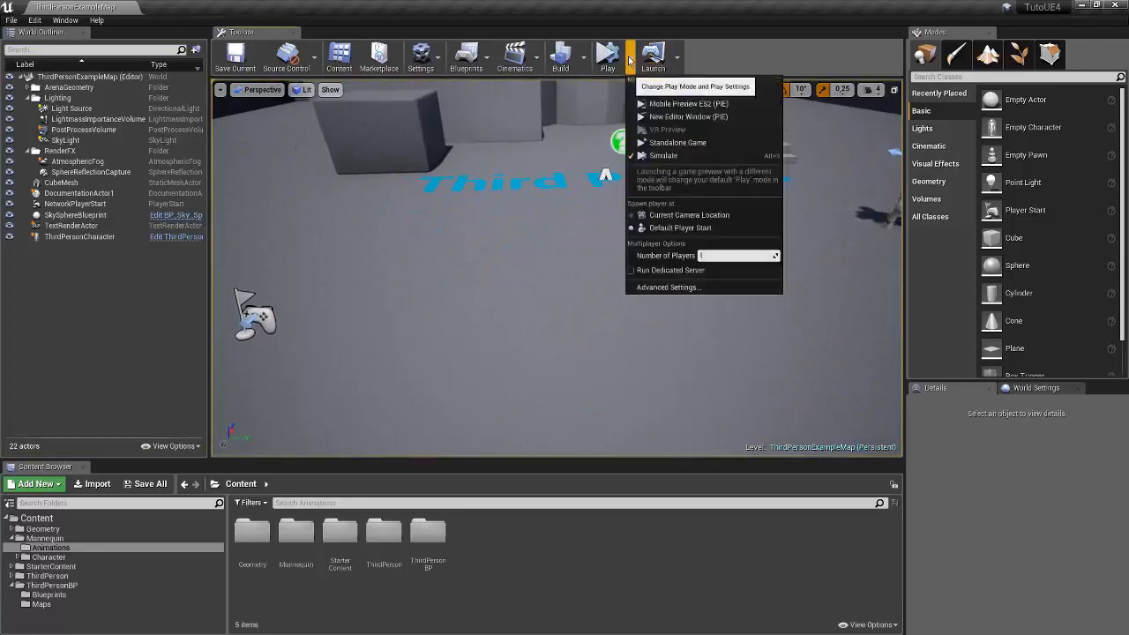
click(637, 95)
click(627, 70)
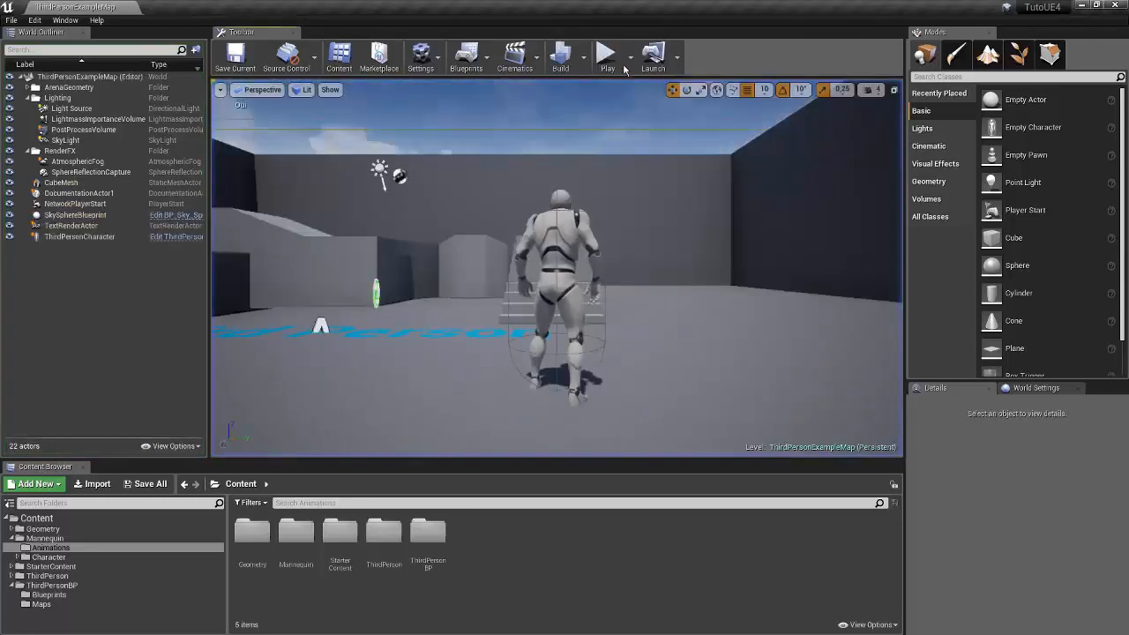
Step: Look through the advanced Play settings in the Editor Preferences, close them, and show where the Edit commands offer those preferences
click(630, 57)
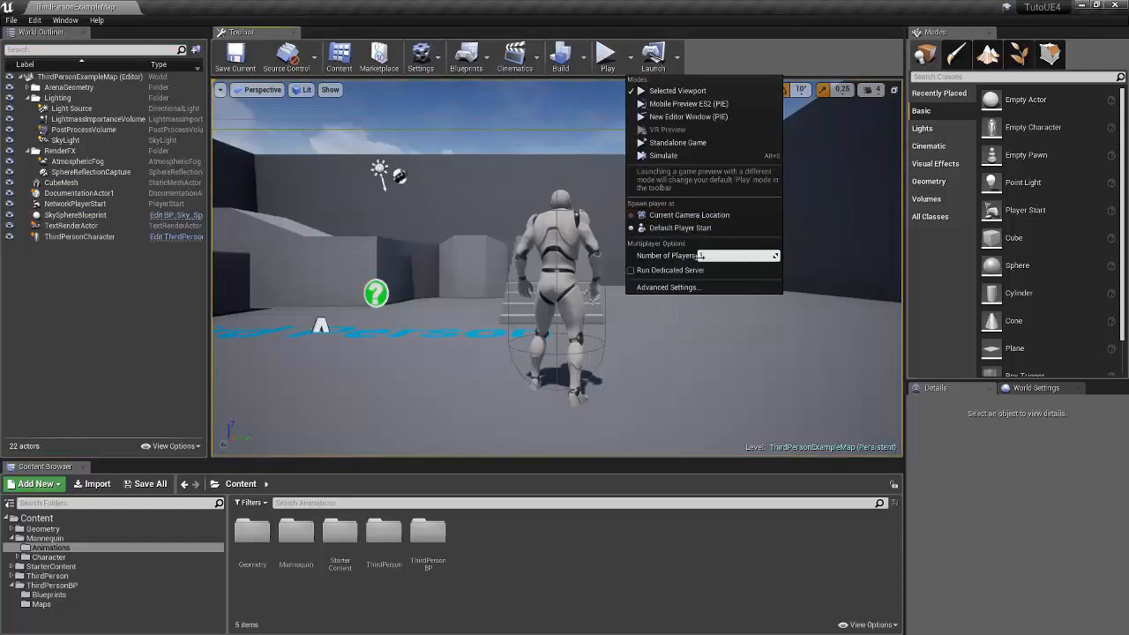
click(657, 287)
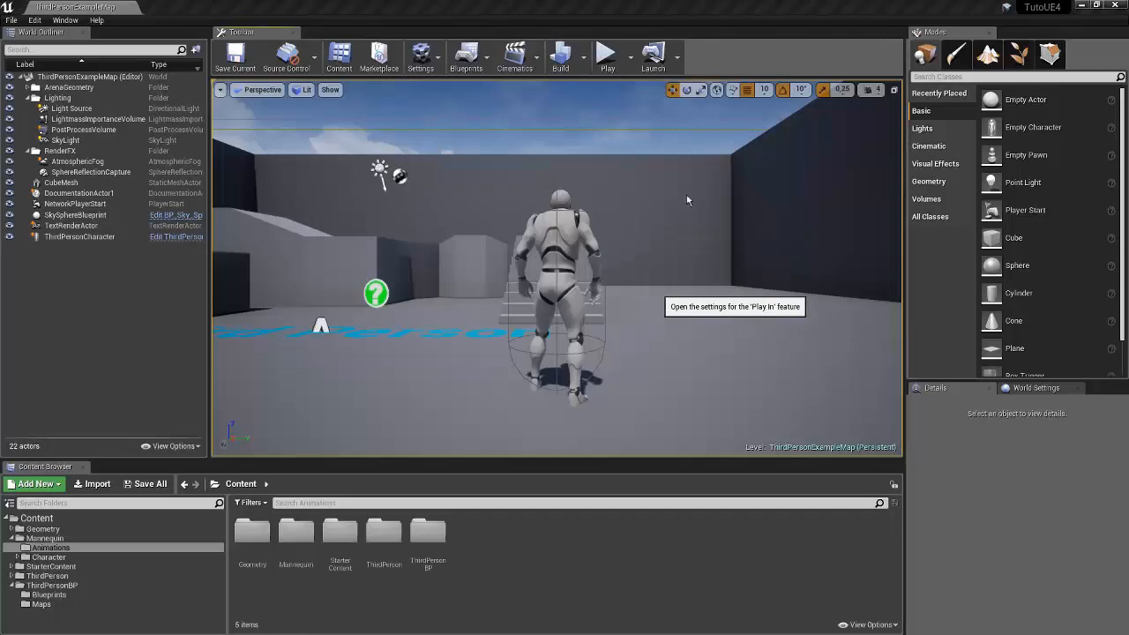
scroll(264, 291, down, 5)
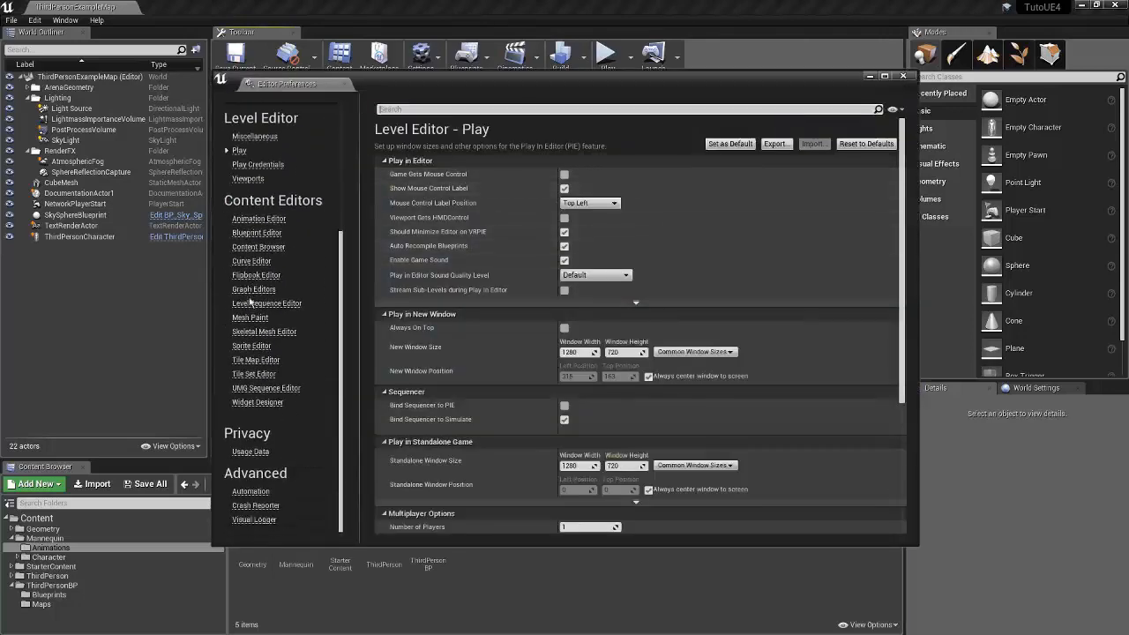
click(902, 76)
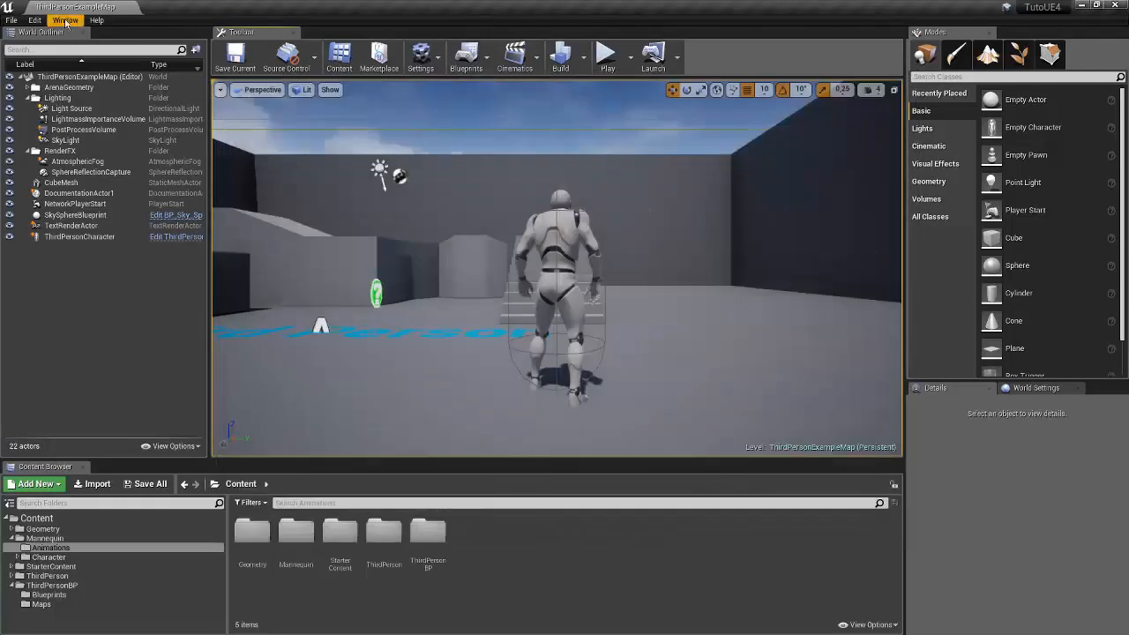
click(35, 19)
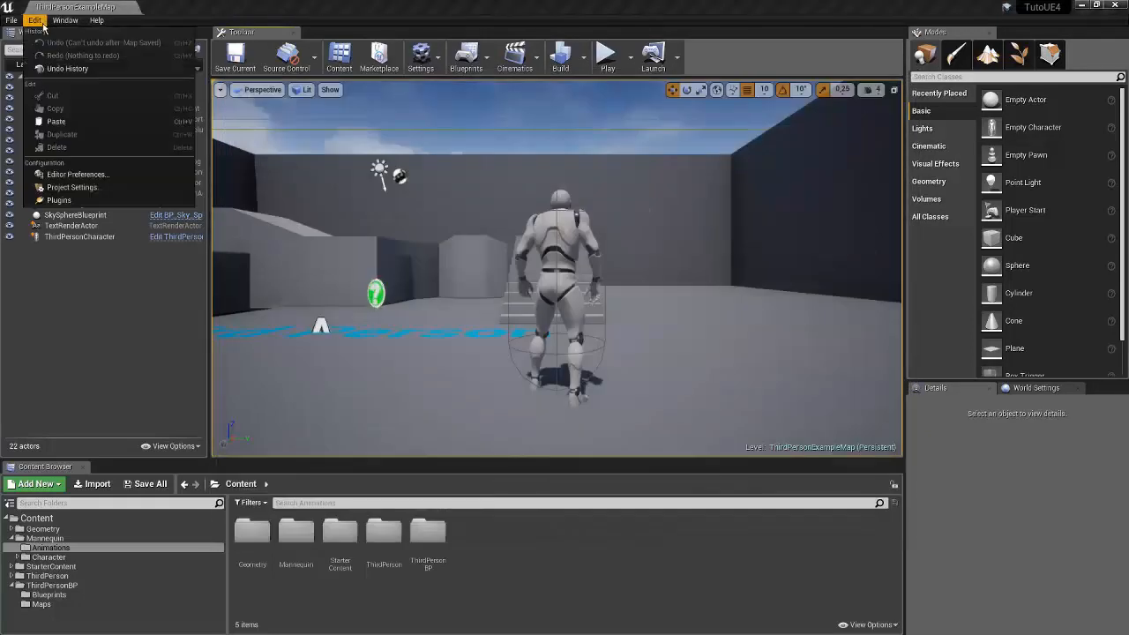
Step: Set the Number of Players to 2, play the level in the viewport to test it, and stop playing
click(629, 57)
click(630, 56)
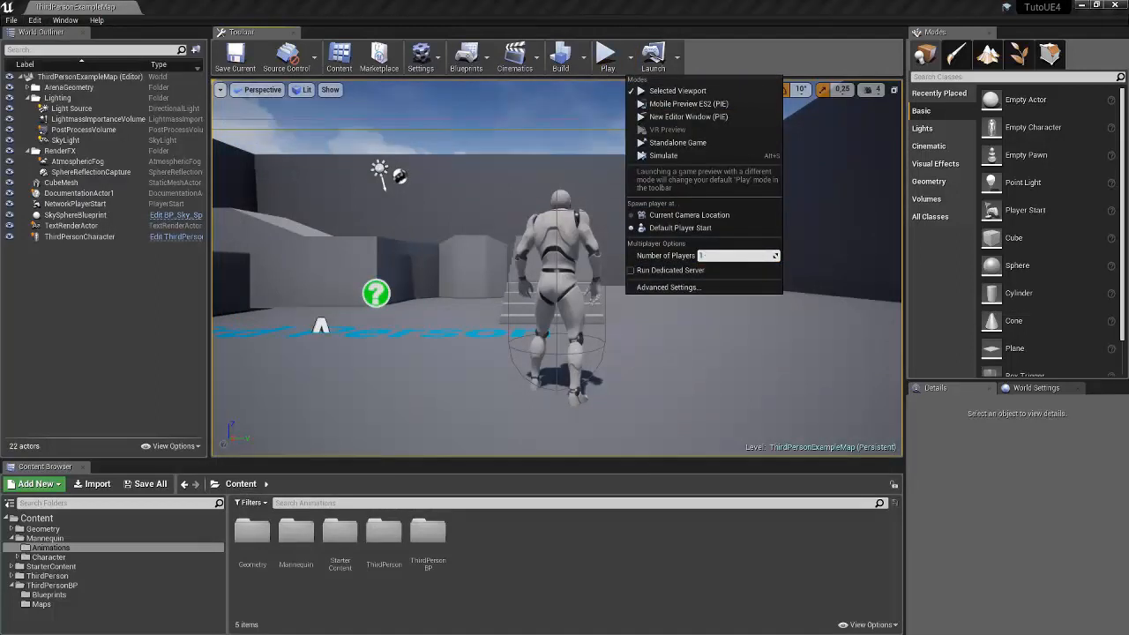
click(720, 256)
click(630, 71)
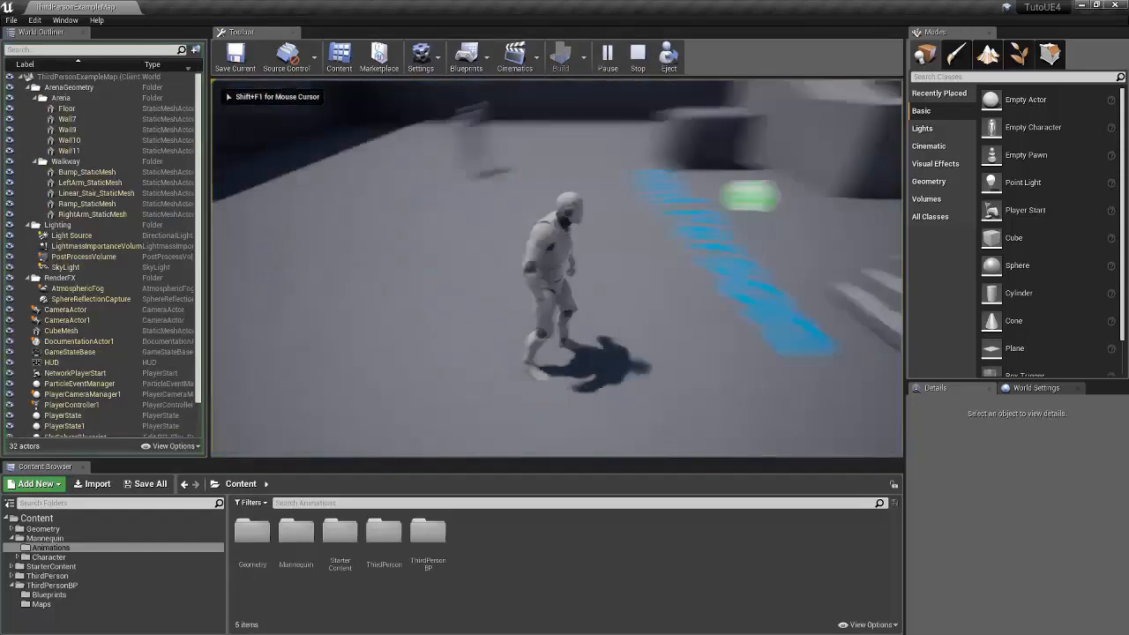
key(w)
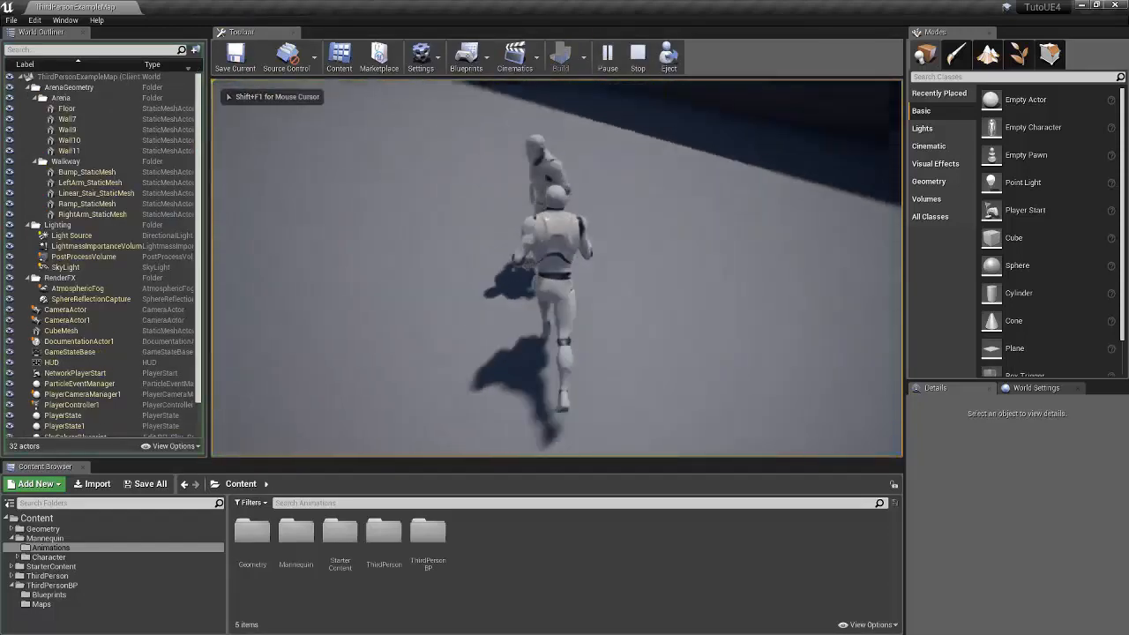
key(Escape)
Step: Run the two-player level in a New Editor Window (PIE), and make the server window's character run and jump onto the cube
key(super)
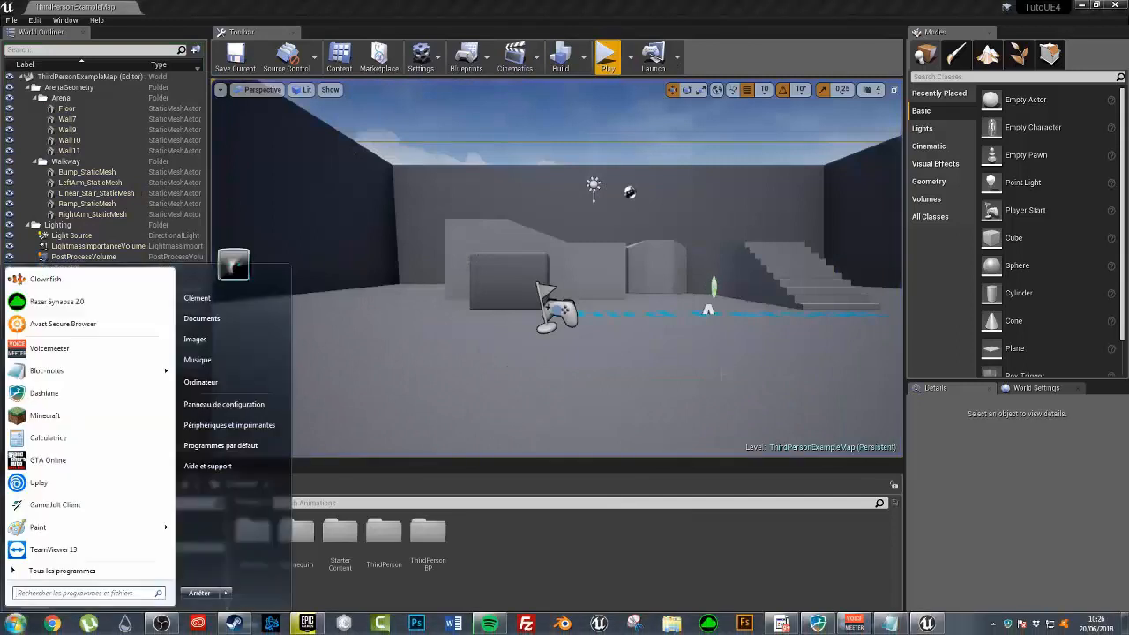
key(Escape)
click(630, 57)
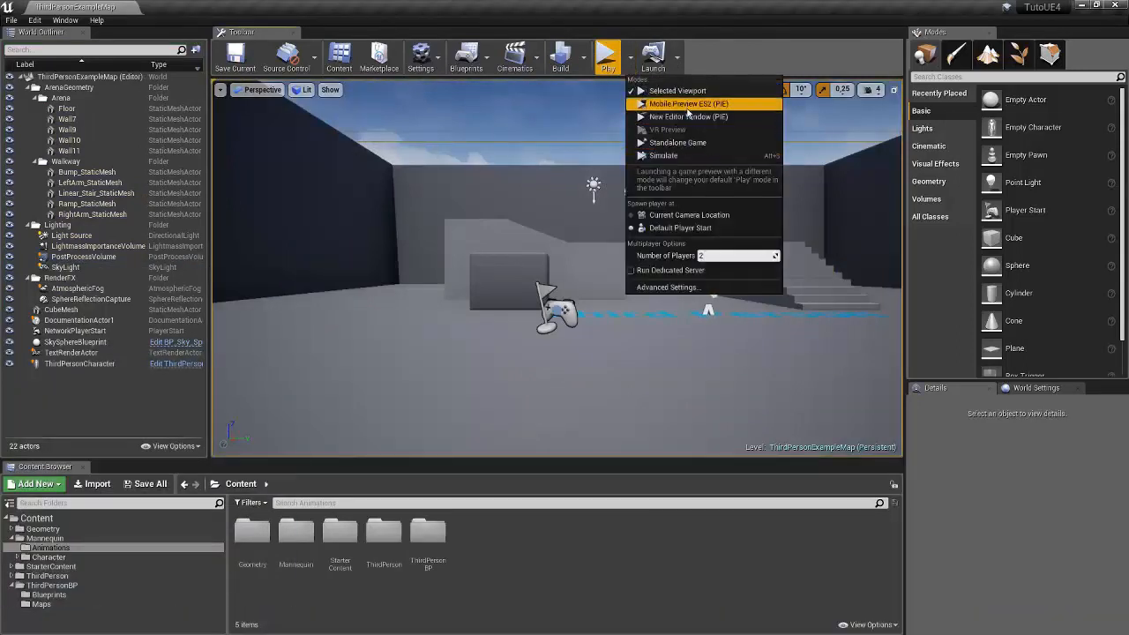
click(687, 117)
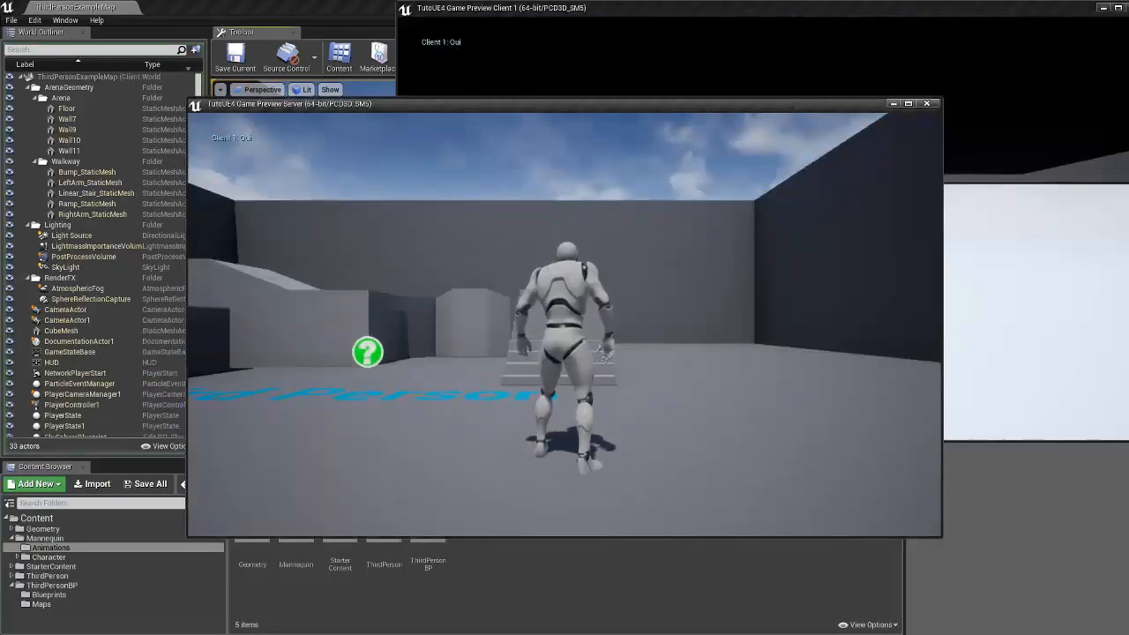
key(w)
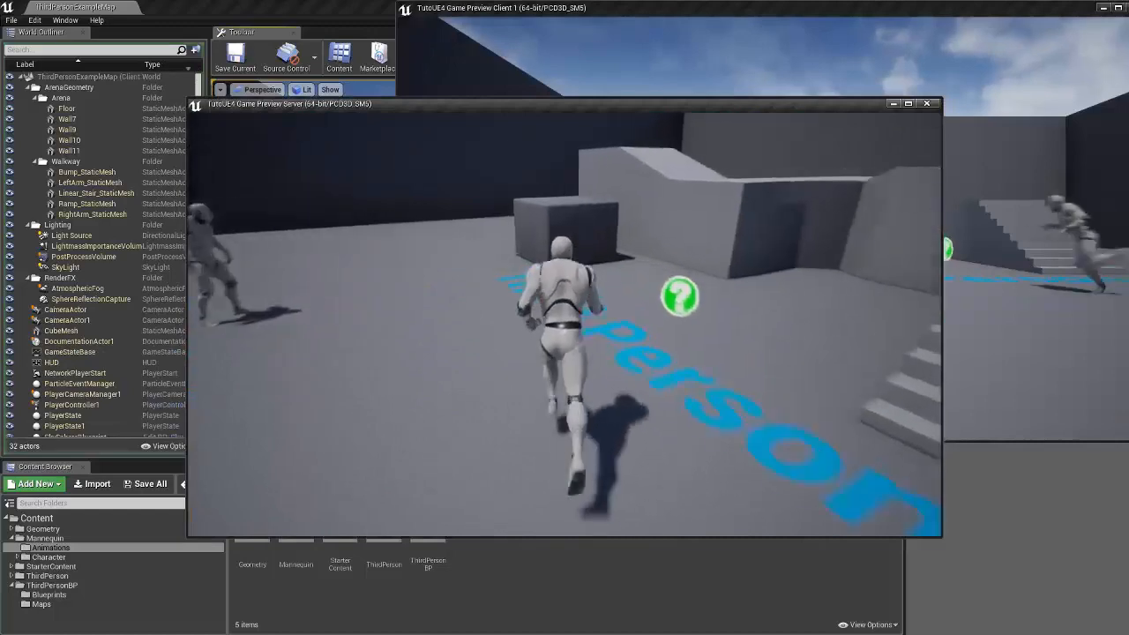
key(space)
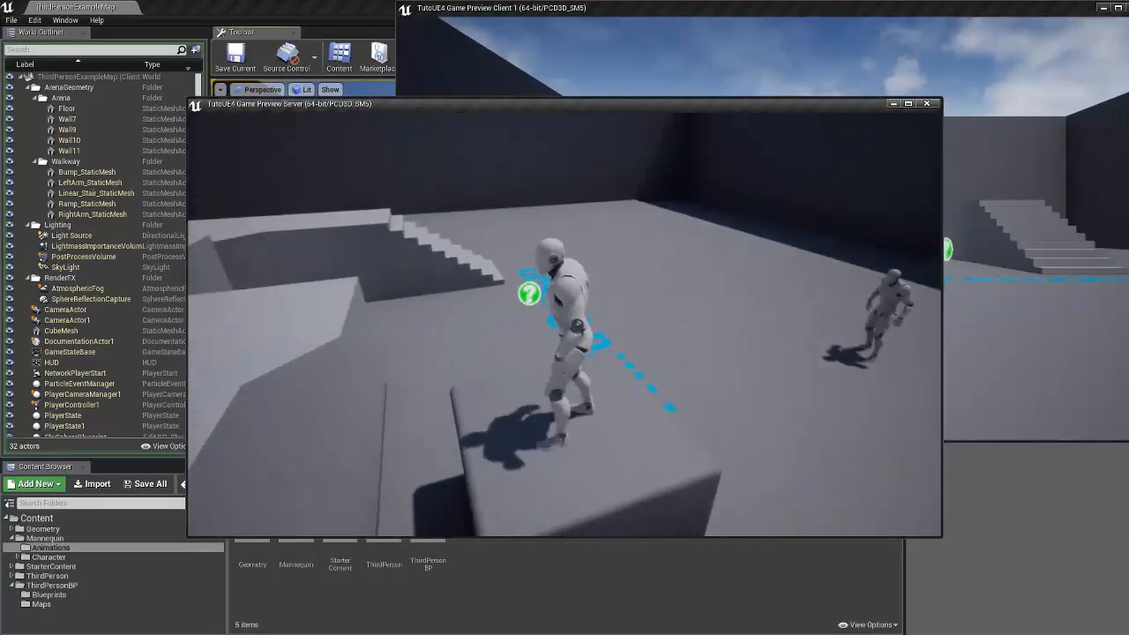
Step: Switch control to the Client 1 preview window, run and jump with its character, and stop the session
key(super)
click(1033, 272)
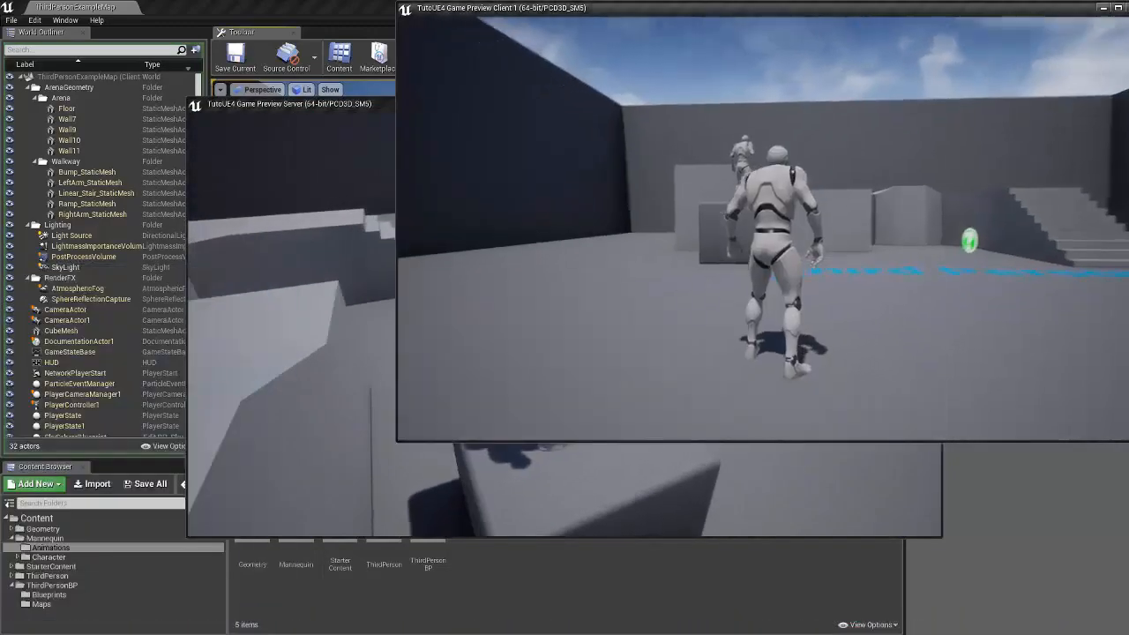
key(w)
key(space)
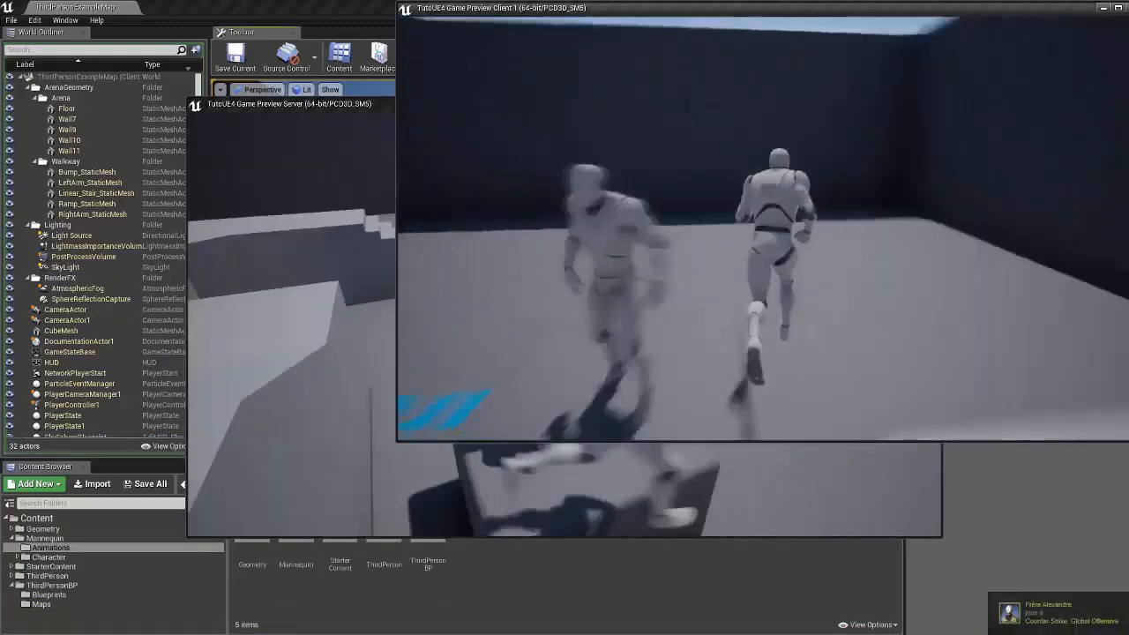
key(Escape)
Step: Change the play mode back to Selected Viewport, run the level, and stop it
right_drag(880, 165, 780, 182)
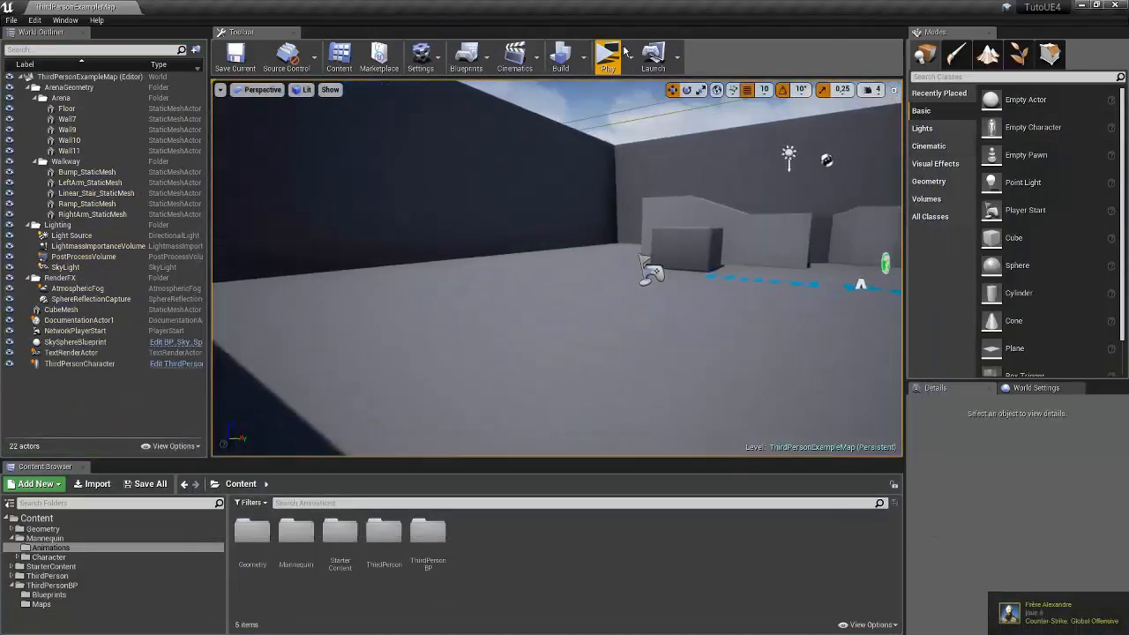
click(630, 57)
click(654, 91)
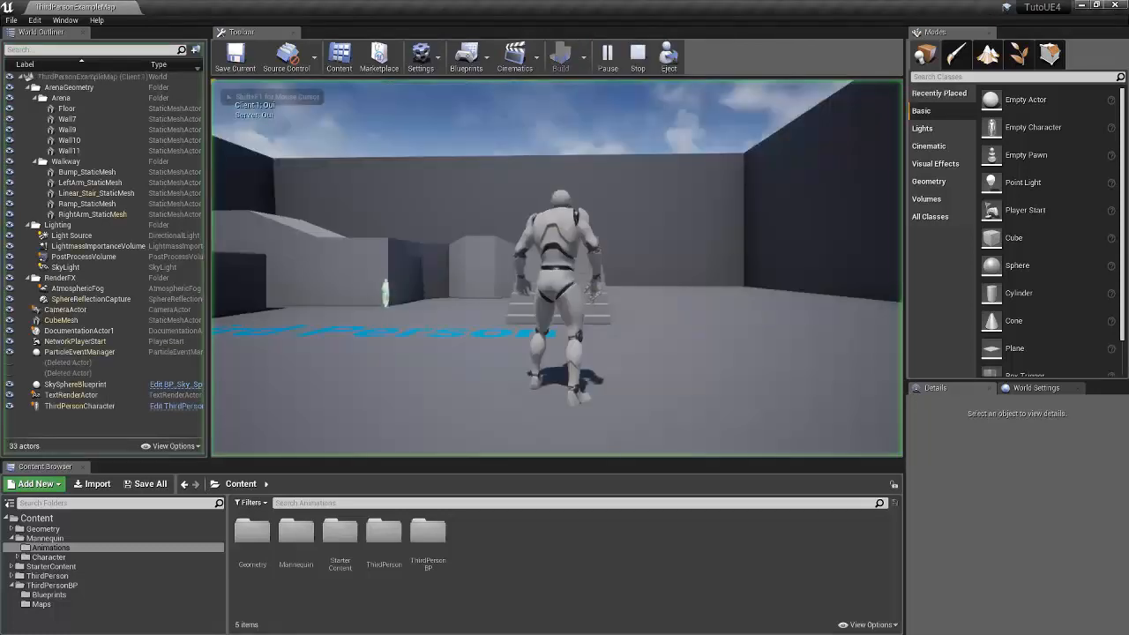
key(Escape)
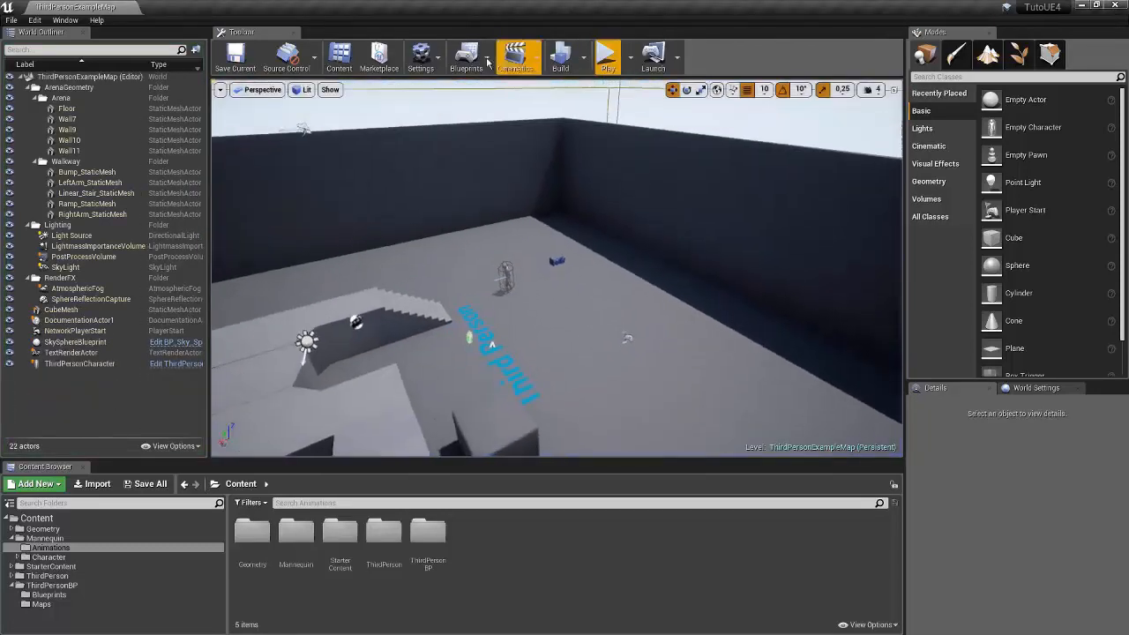
Step: Save the current level and look over the File commands for levels, assets and projects
click(234, 56)
click(11, 21)
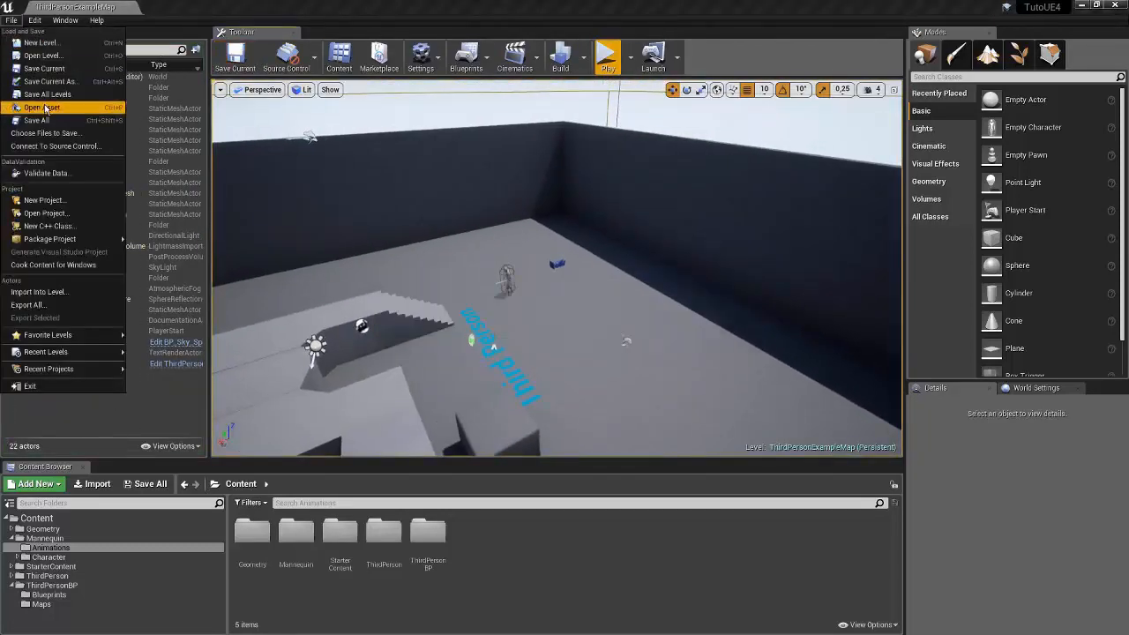
right_drag(673, 123, 419, 181)
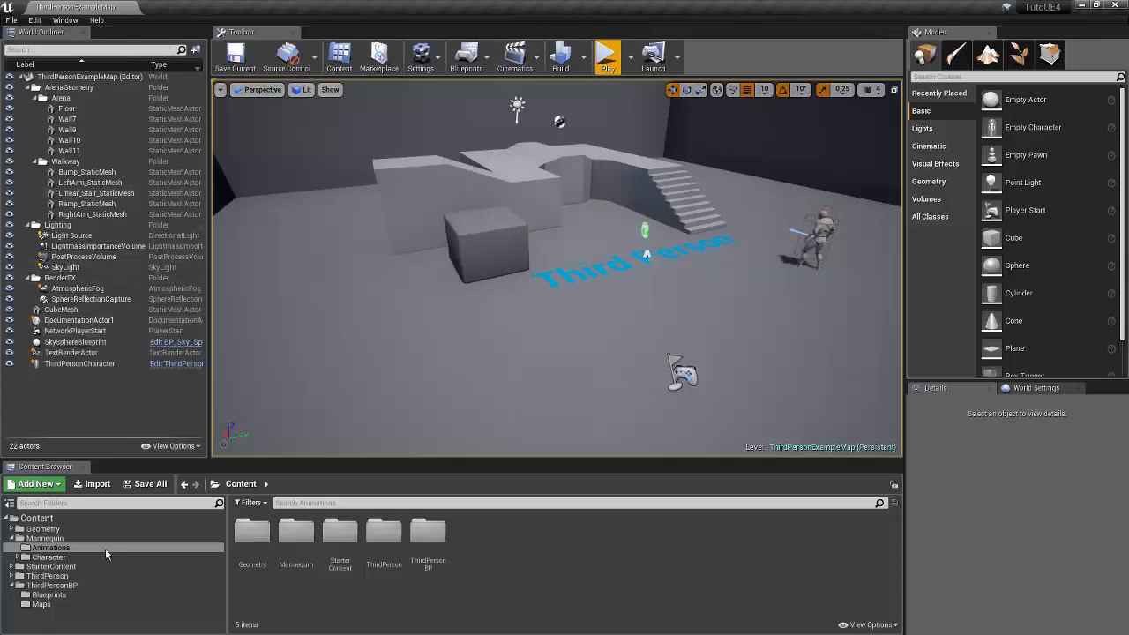
Step: Open the World Settings and look over their categories from World to Audio
click(1039, 394)
scroll(1028, 496, down, 10)
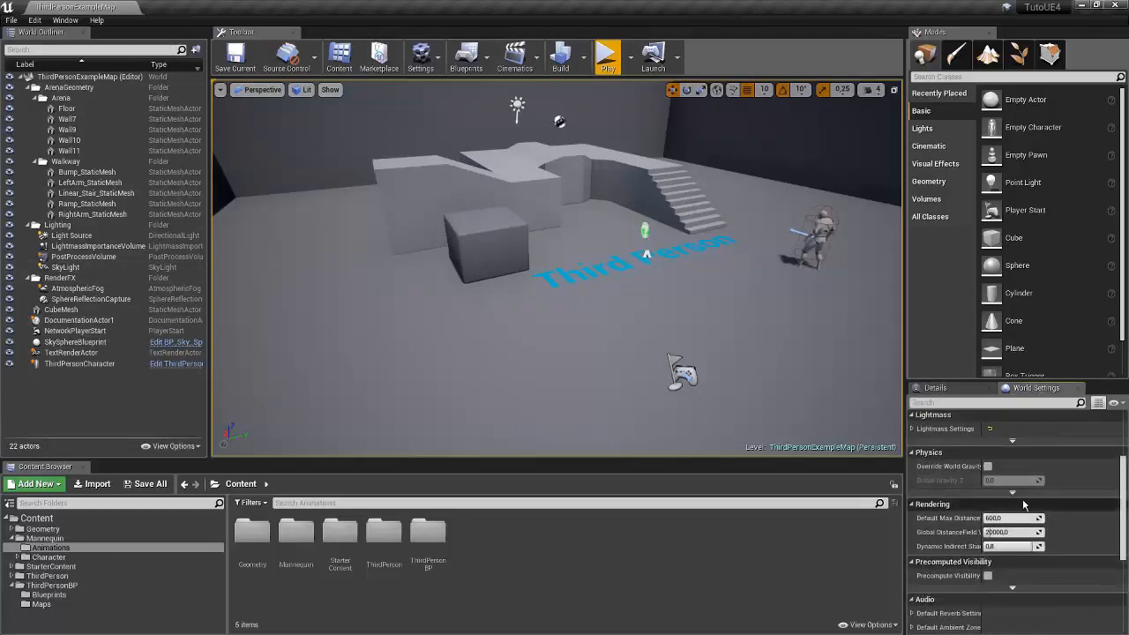
scroll(1030, 485, up, 10)
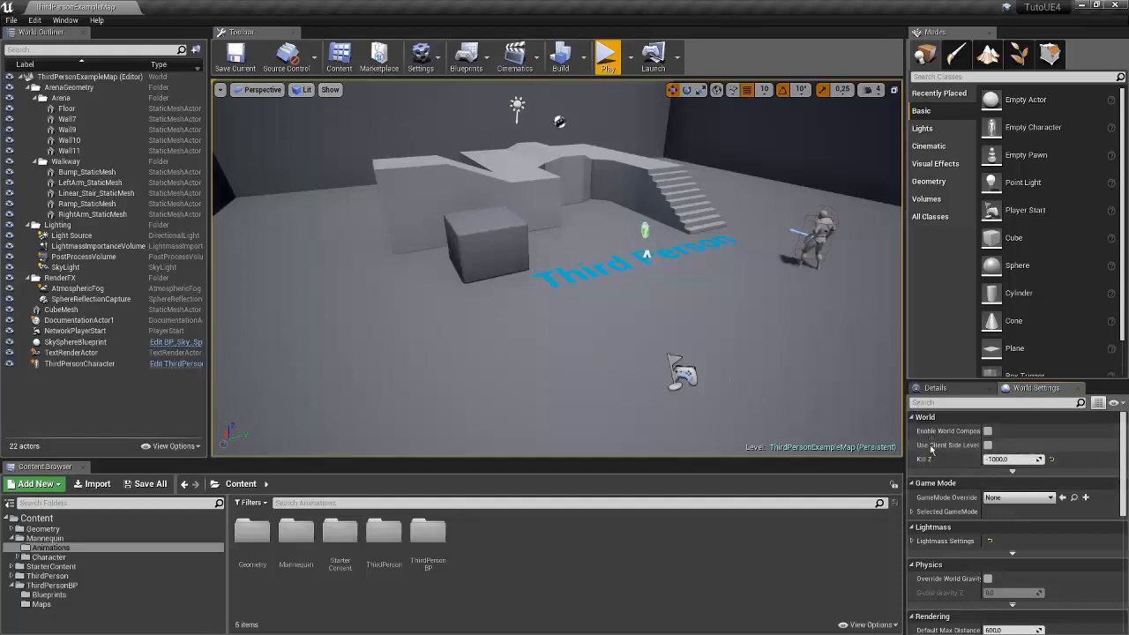
right_drag(749, 361, 979, 423)
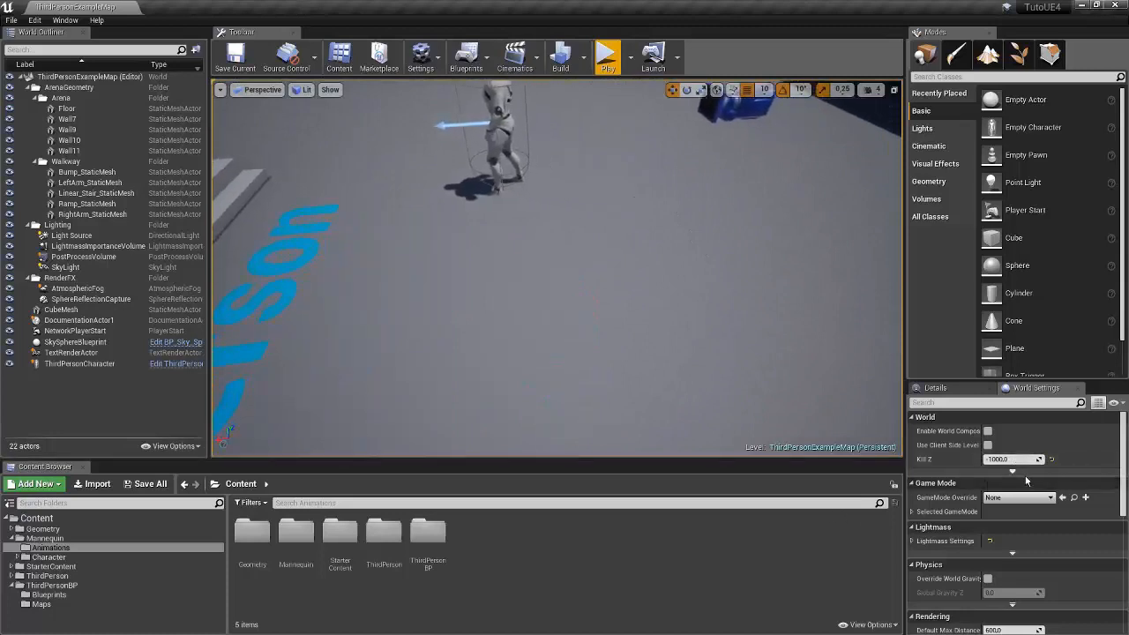
Step: Look through the advanced World options, including Default Color Scale, and collapse them again
click(1025, 473)
scroll(946, 543, down, 3)
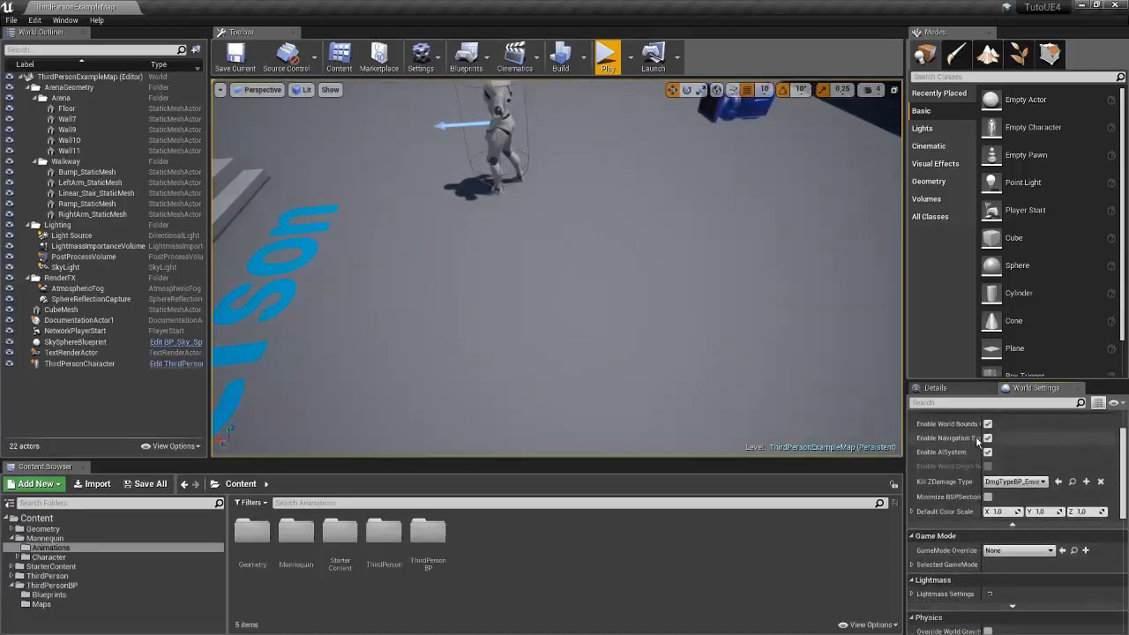
click(913, 513)
click(913, 512)
click(957, 527)
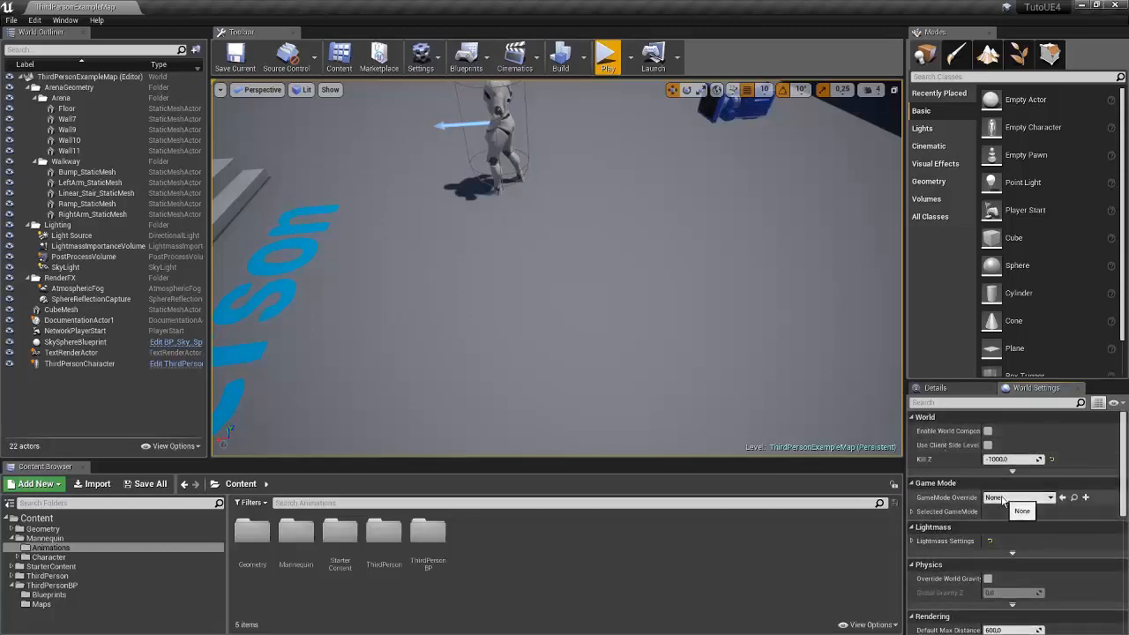
Step: Examine the GameMode Override choices and the Selected GameMode classes, leaving the override at None
click(1003, 498)
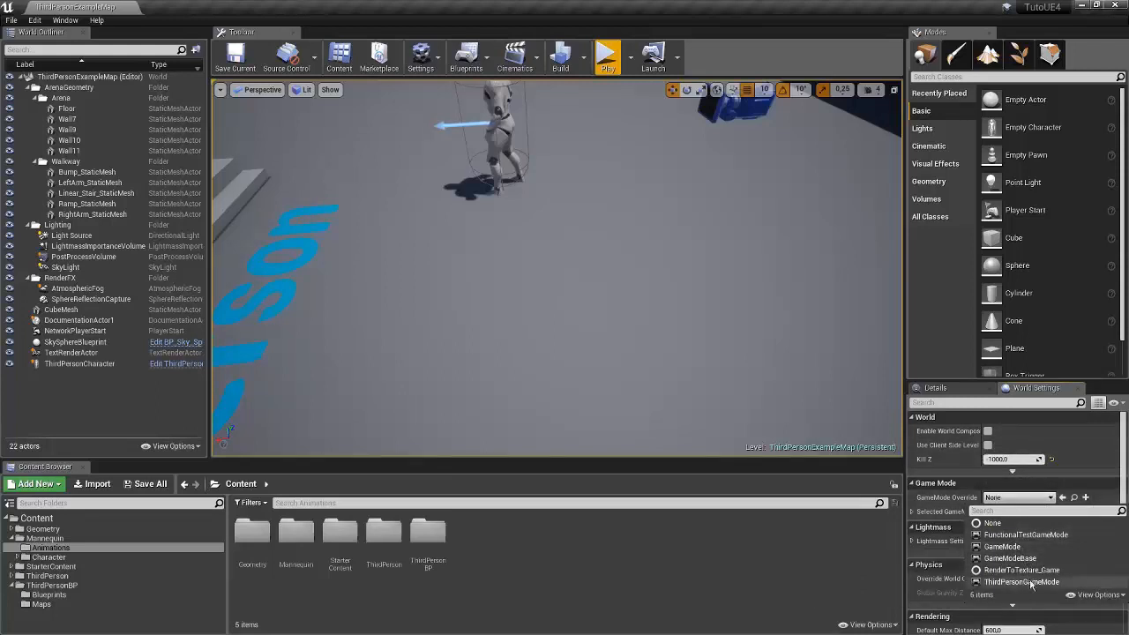
click(913, 514)
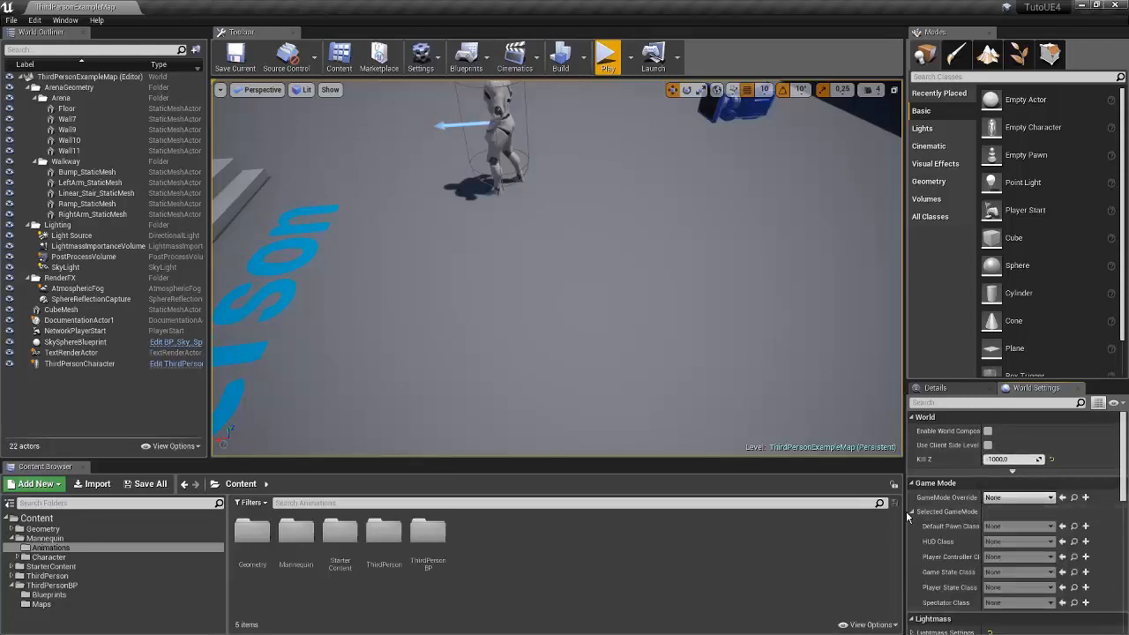
click(1049, 497)
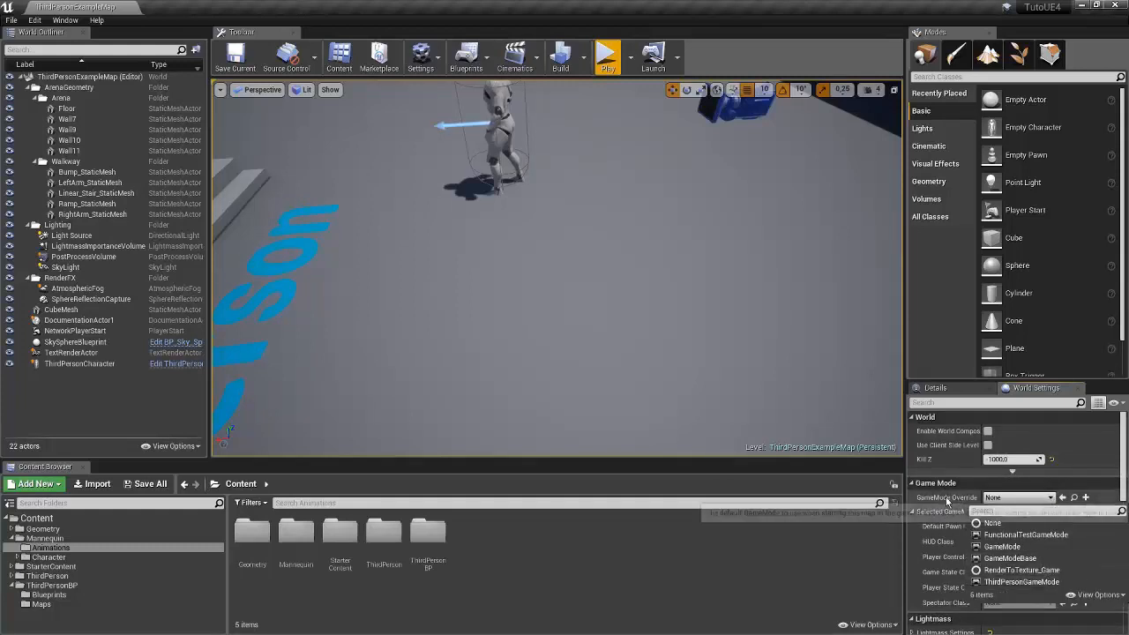
click(919, 523)
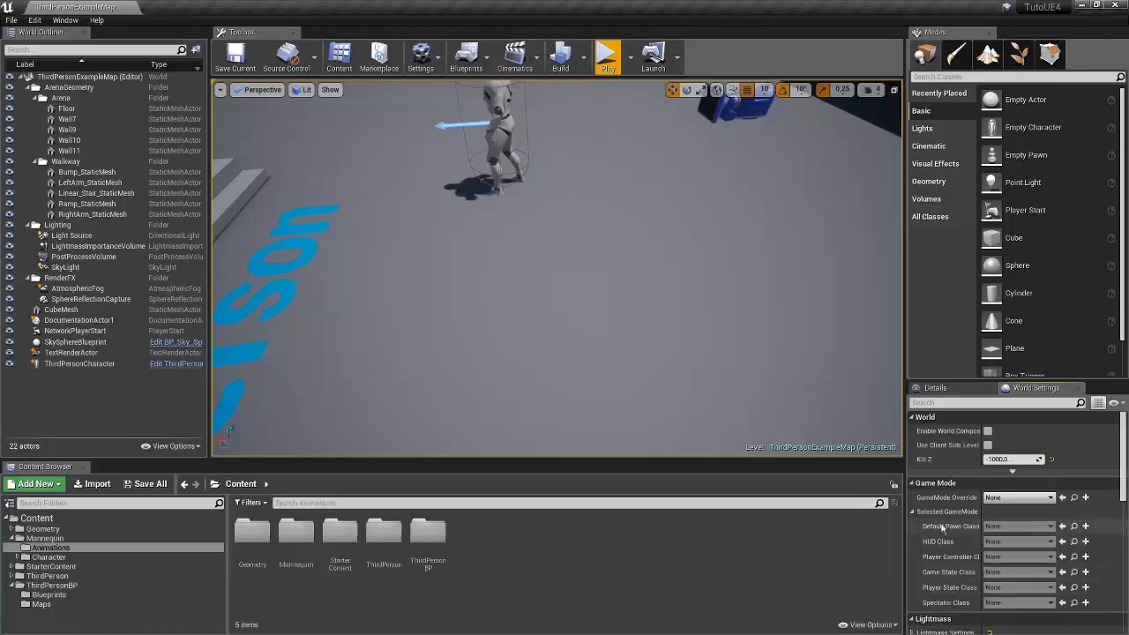
click(916, 512)
Step: Expand the Lightmass Settings, look over the lighting options, and collapse them again
scroll(966, 504, down, 2)
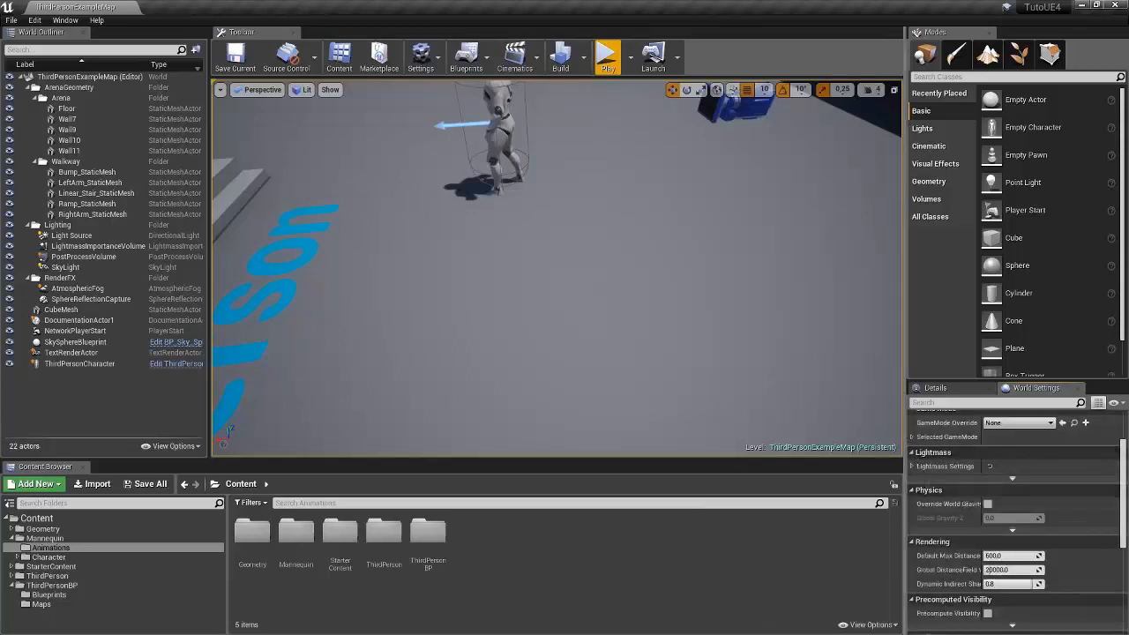
click(912, 466)
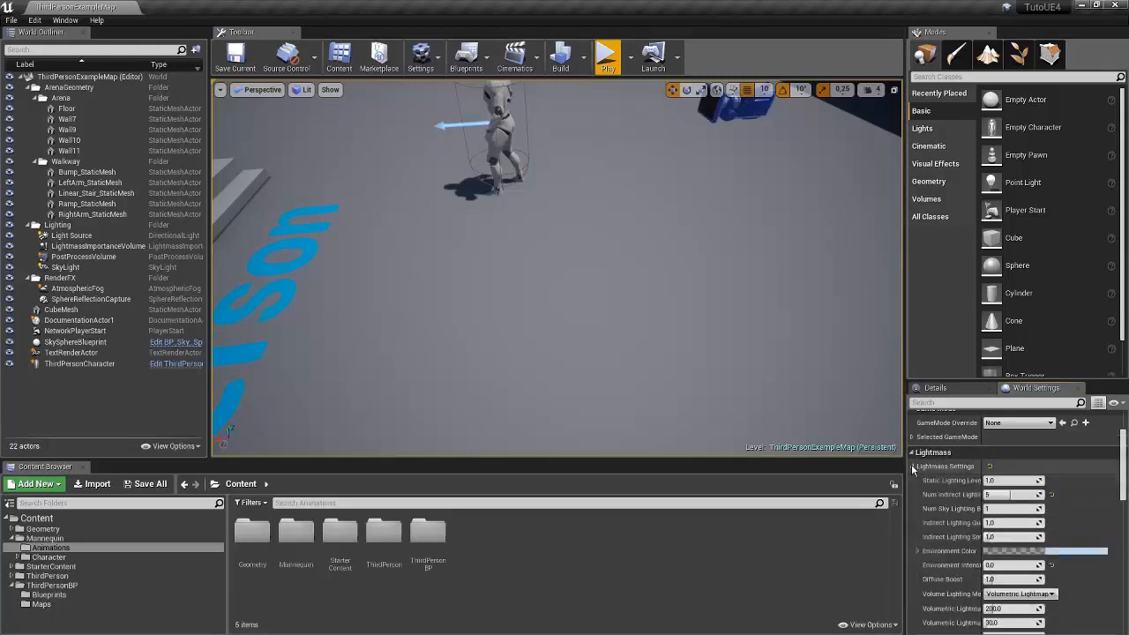
click(912, 466)
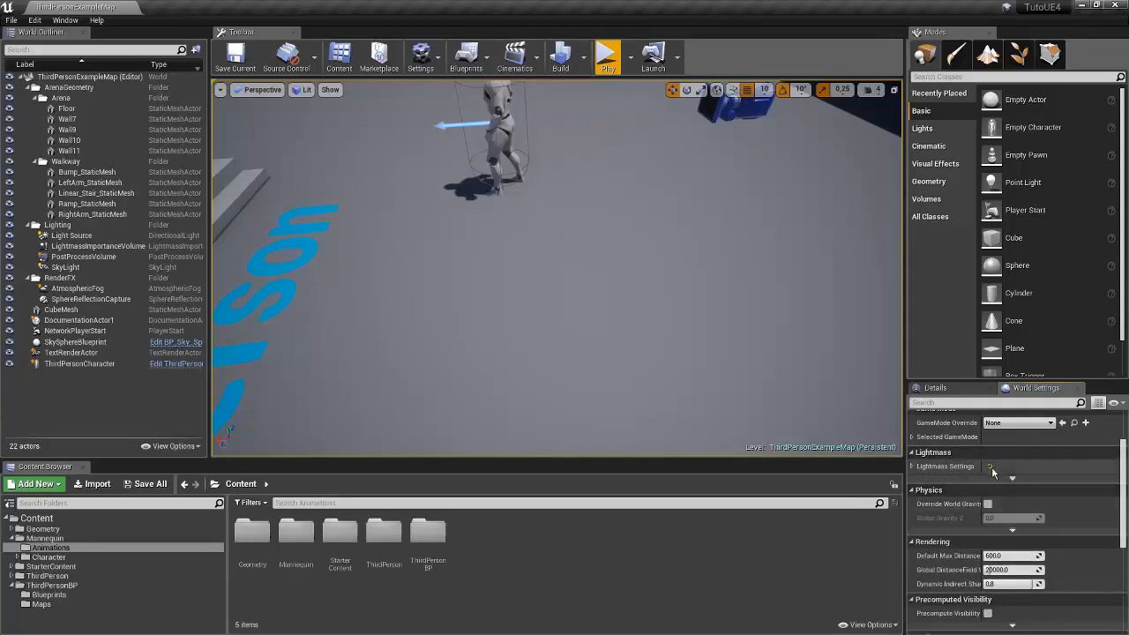
Step: Enlarge the World Settings area and examine the Physics, Rendering, Precomputed Visibility and Audio options
right_drag(794, 353, 695, 318)
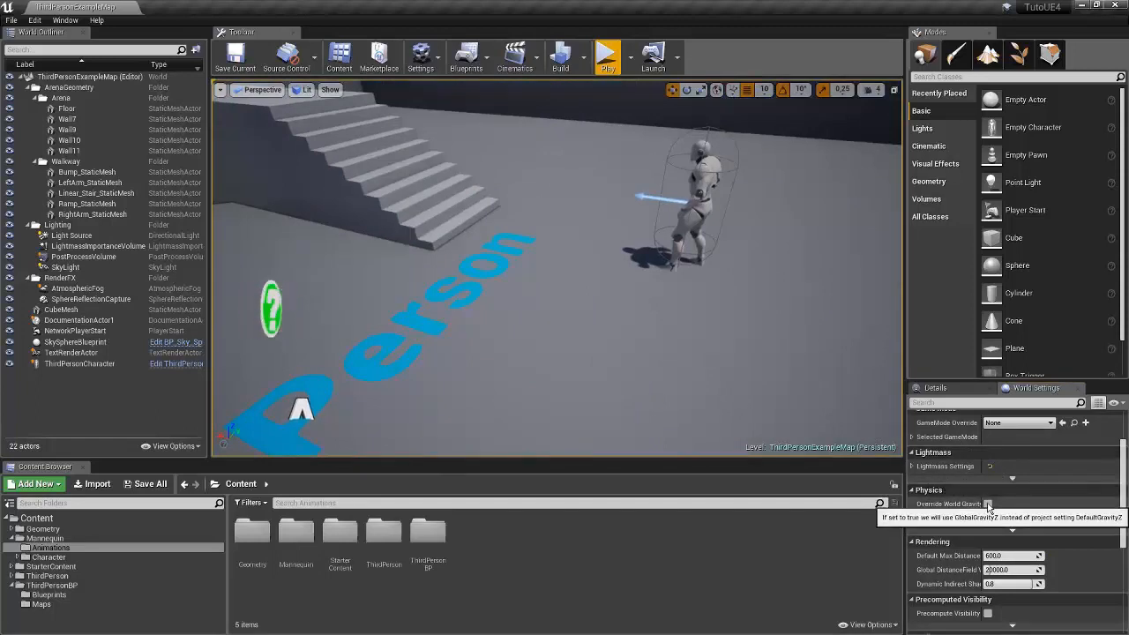
scroll(1066, 545, down, 5)
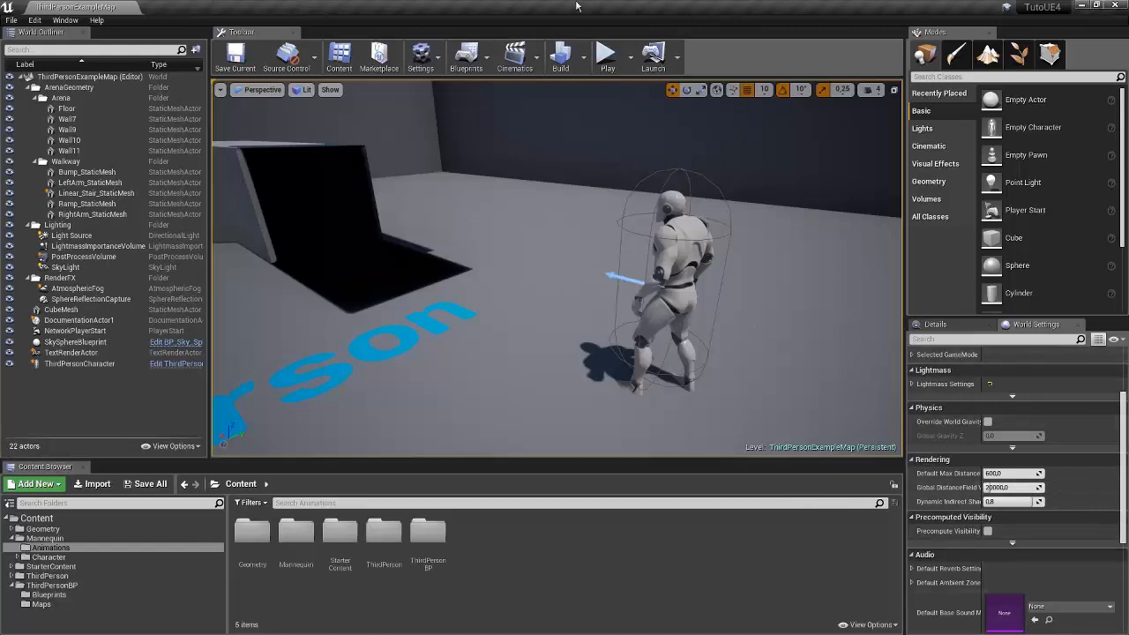
scroll(918, 360, down, 2)
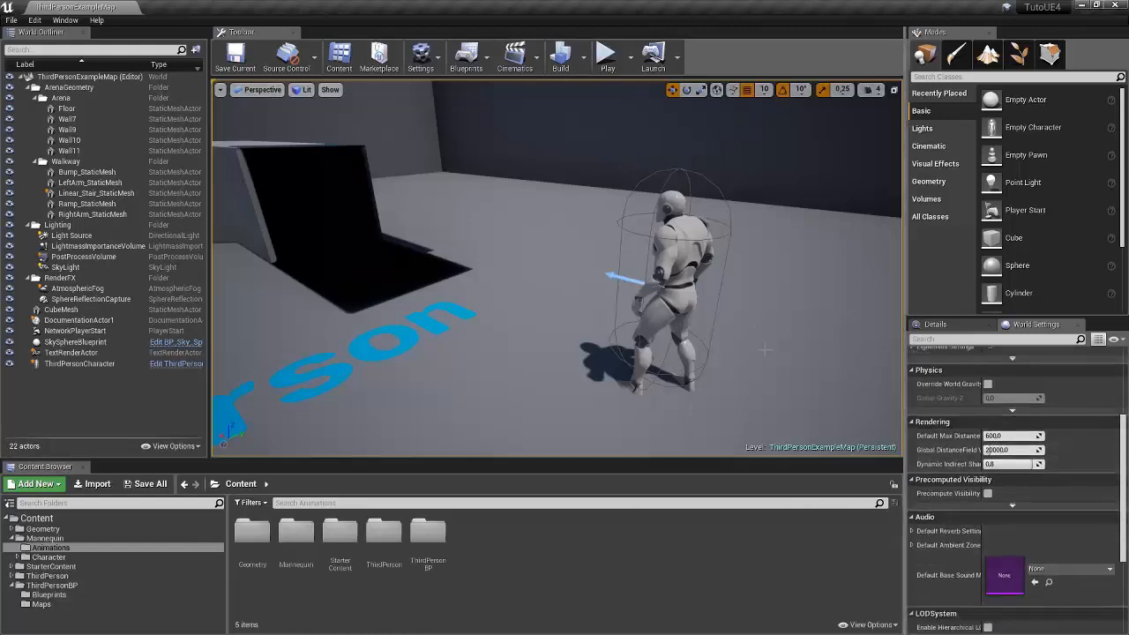
scroll(917, 494, down, 1)
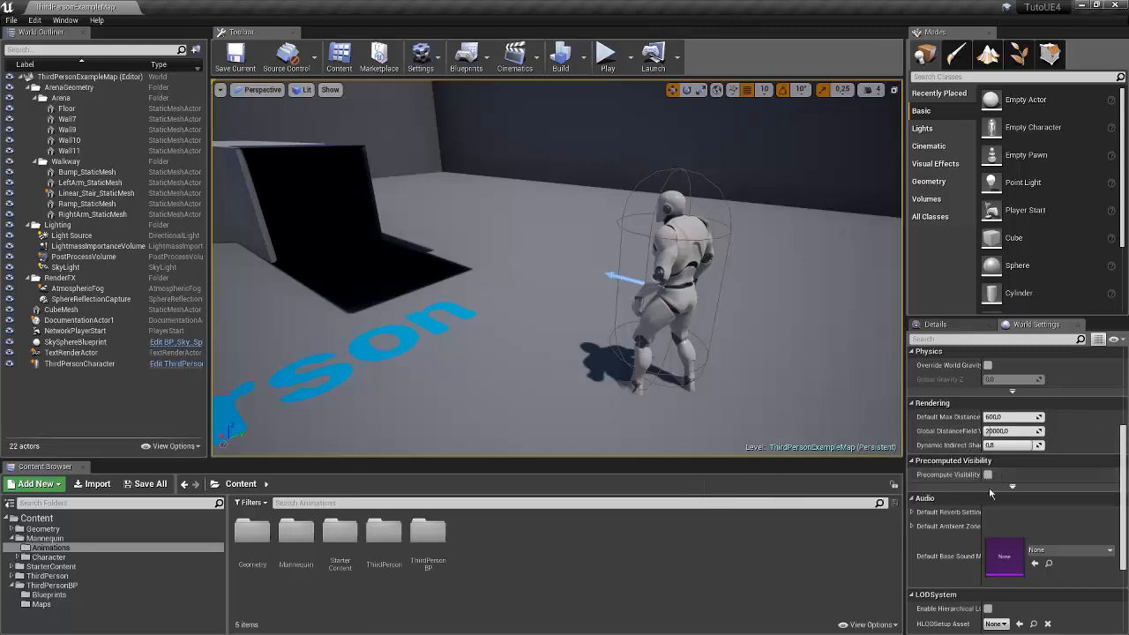
scroll(989, 494, down, 3)
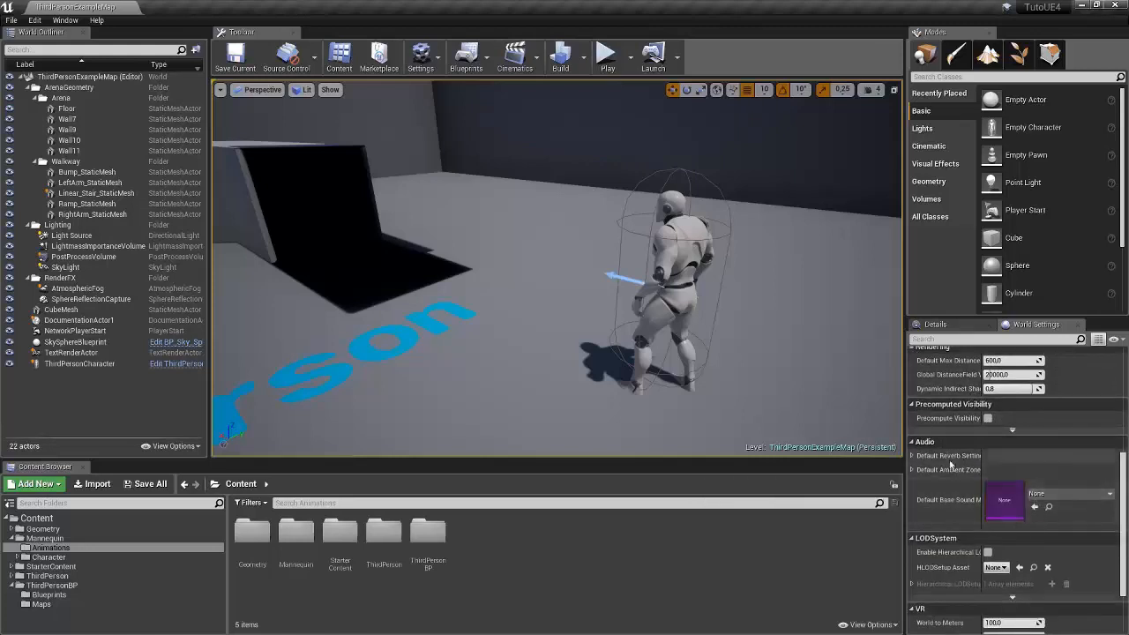
right_drag(834, 410, 683, 416)
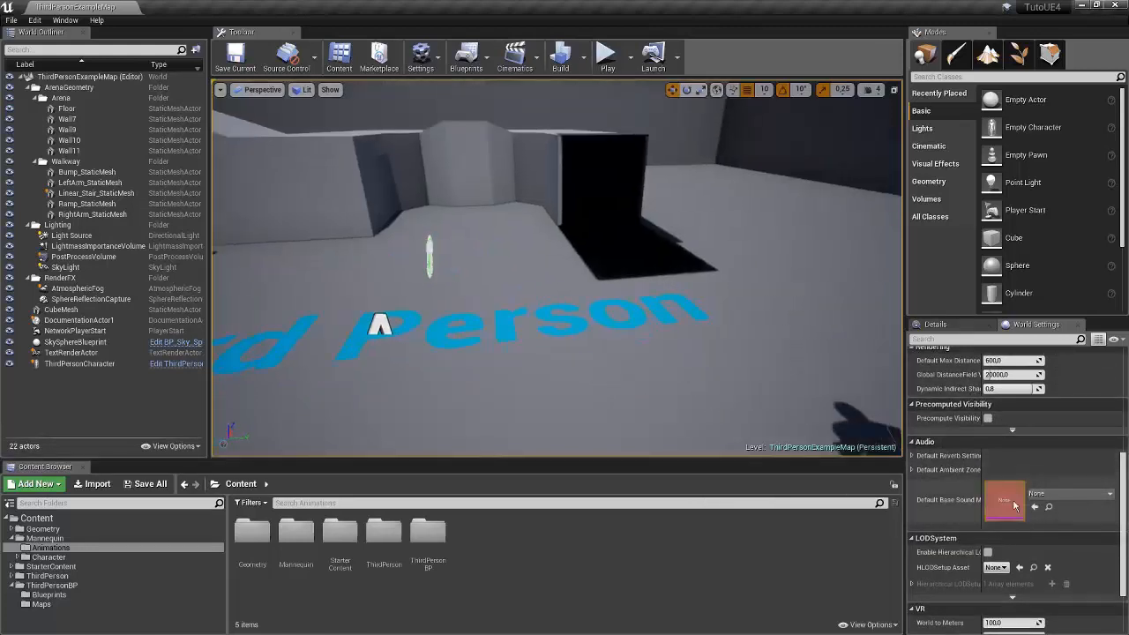
Step: Try to assign Fire_Sparks01 from the StarterContent Audio folder as the Default Base Sound Mix, and check which assets that property offers
double_click(340, 532)
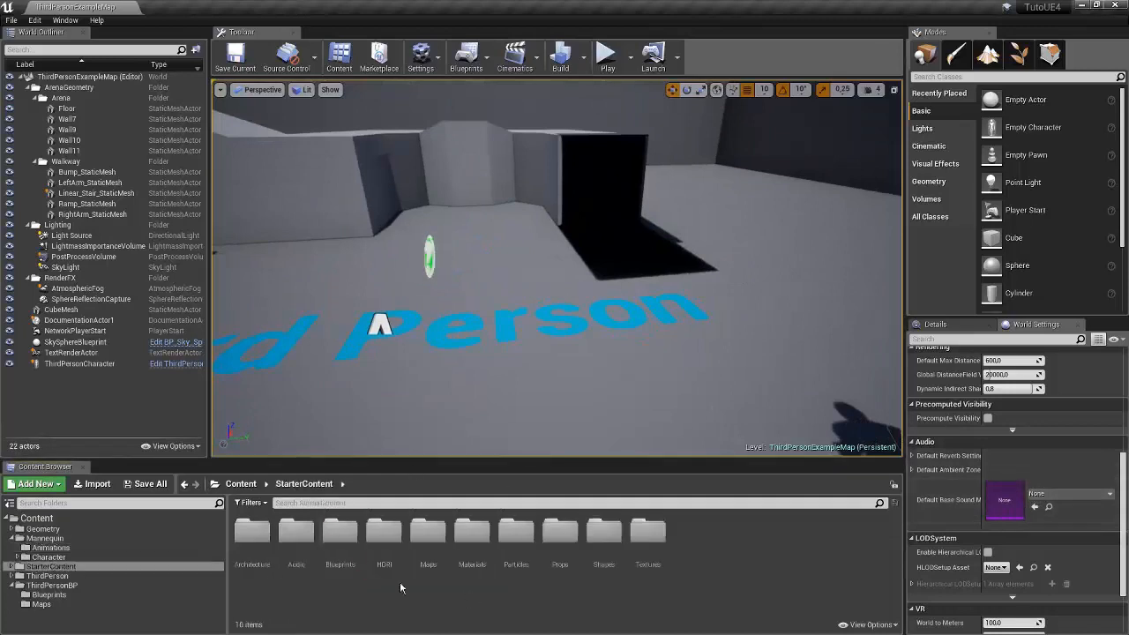
double_click(295, 532)
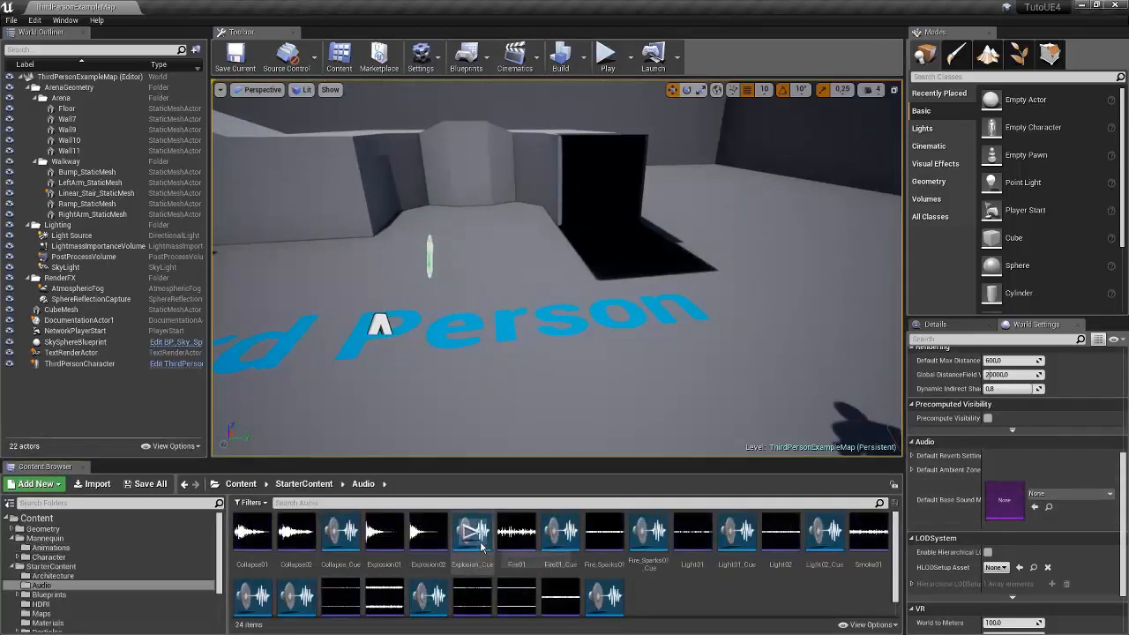
drag(604, 533, 1007, 505)
click(1043, 496)
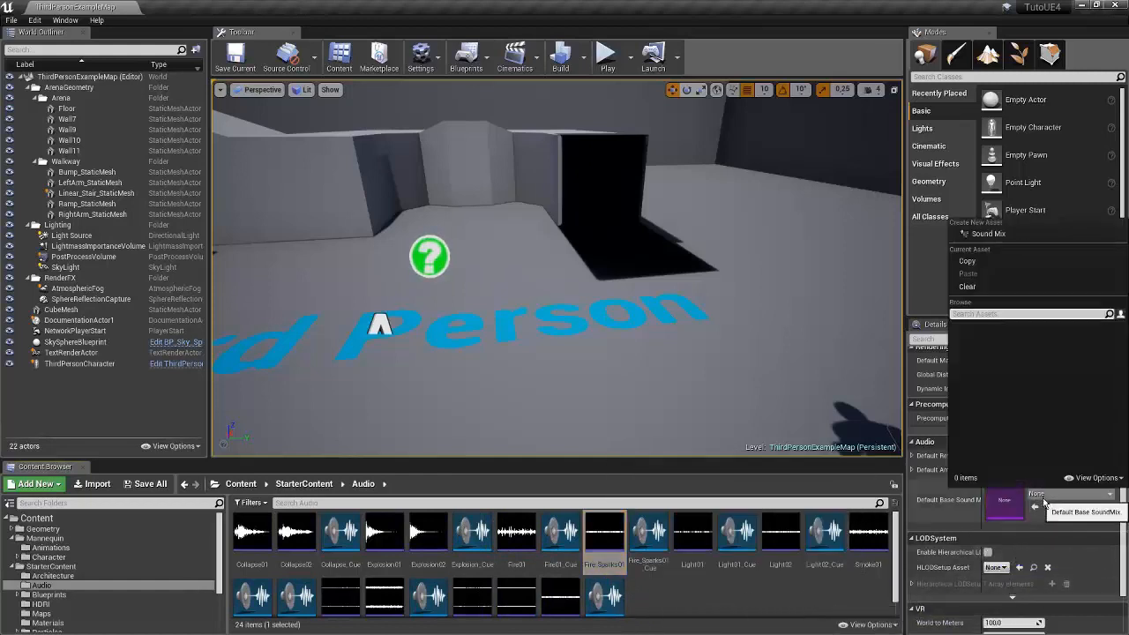
click(1043, 498)
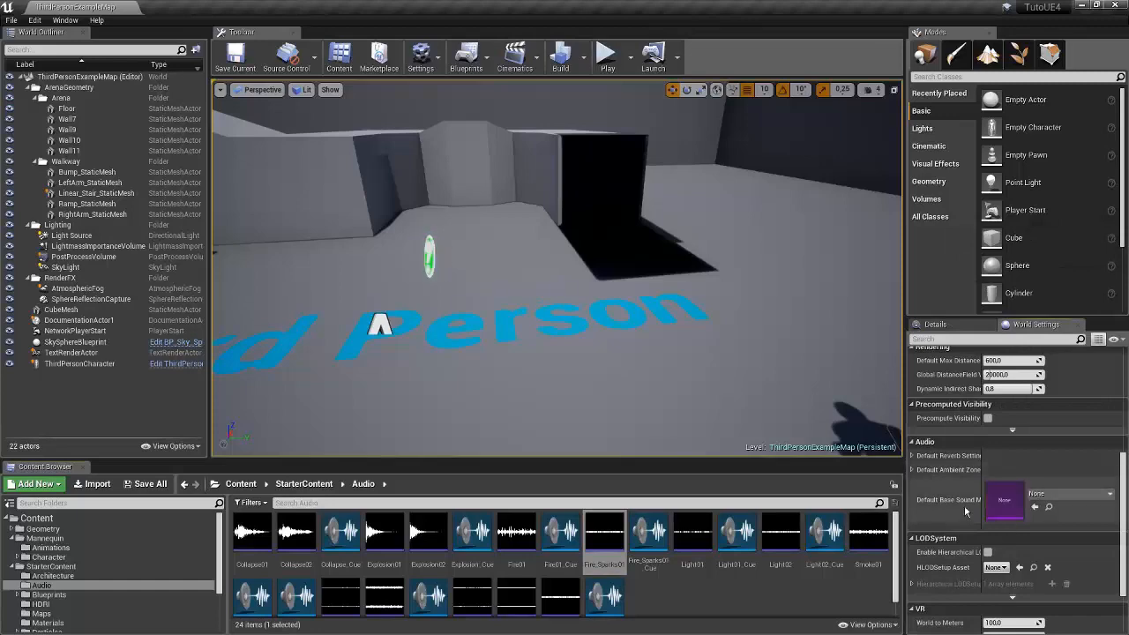
Step: Widen the World Settings area slightly and look over the LODSystem, VR and Tick options
mouse_move(908, 499)
mouse_down()
mouse_move(692, 500)
mouse_move(894, 500)
mouse_up()
scroll(943, 501, down, 3)
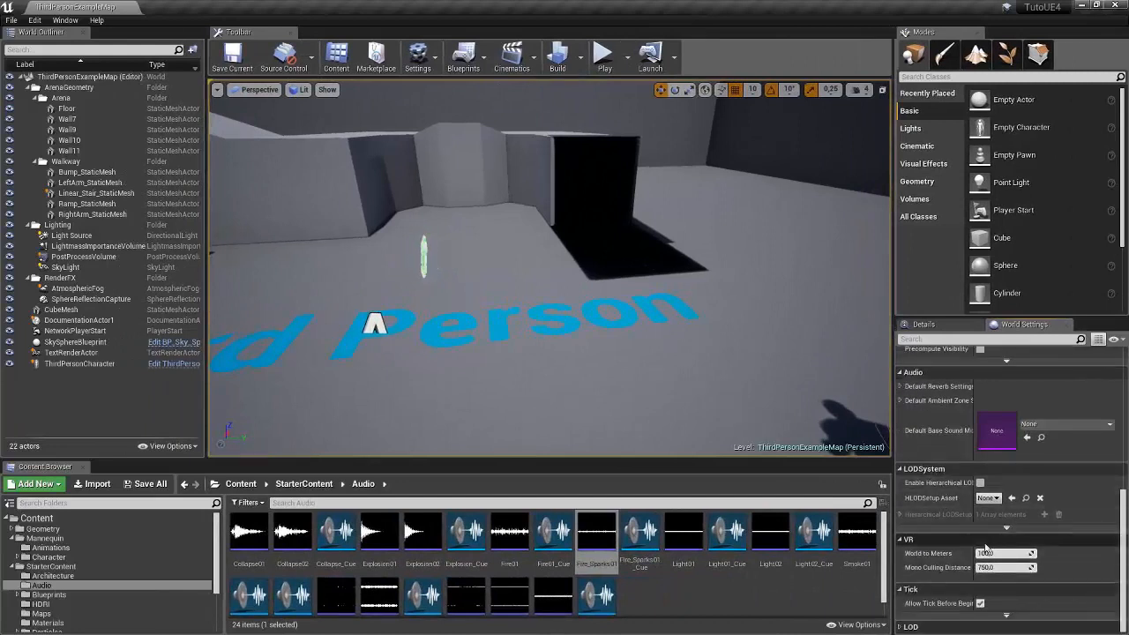
Step: Check the VR, Tick and LOD categories of the World Settings, and look back over the full list of categories
click(985, 567)
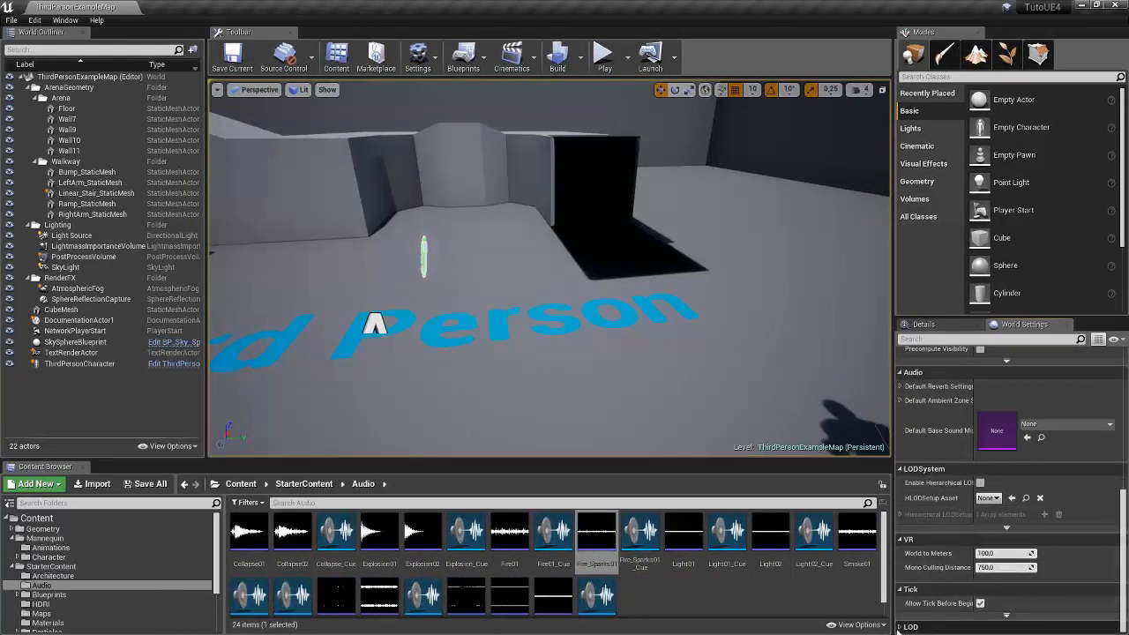
scroll(962, 600, down, 1)
scroll(1033, 544, up, 15)
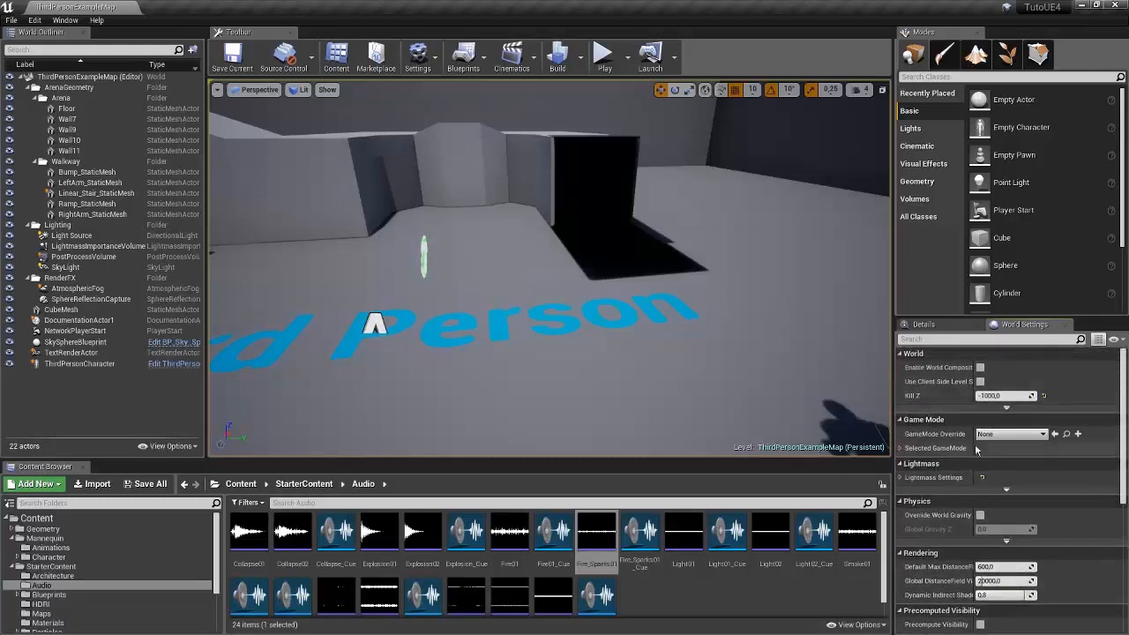
scroll(1007, 482, down, 4)
scroll(1007, 482, up, 4)
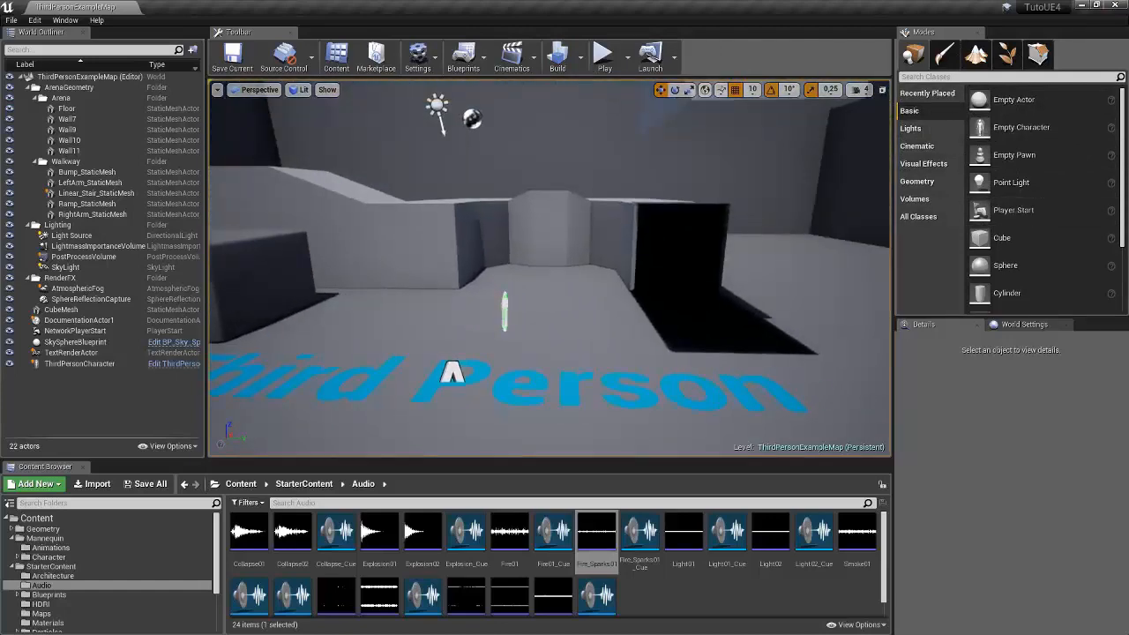
Step: Duplicate the linear staircase mesh three times in place and delete the last copy
mouse_move(548, 269)
right_down()
mouse_move(477, 256)
mouse_move(485, 291)
mouse_move(548, 260)
right_up()
click(556, 207)
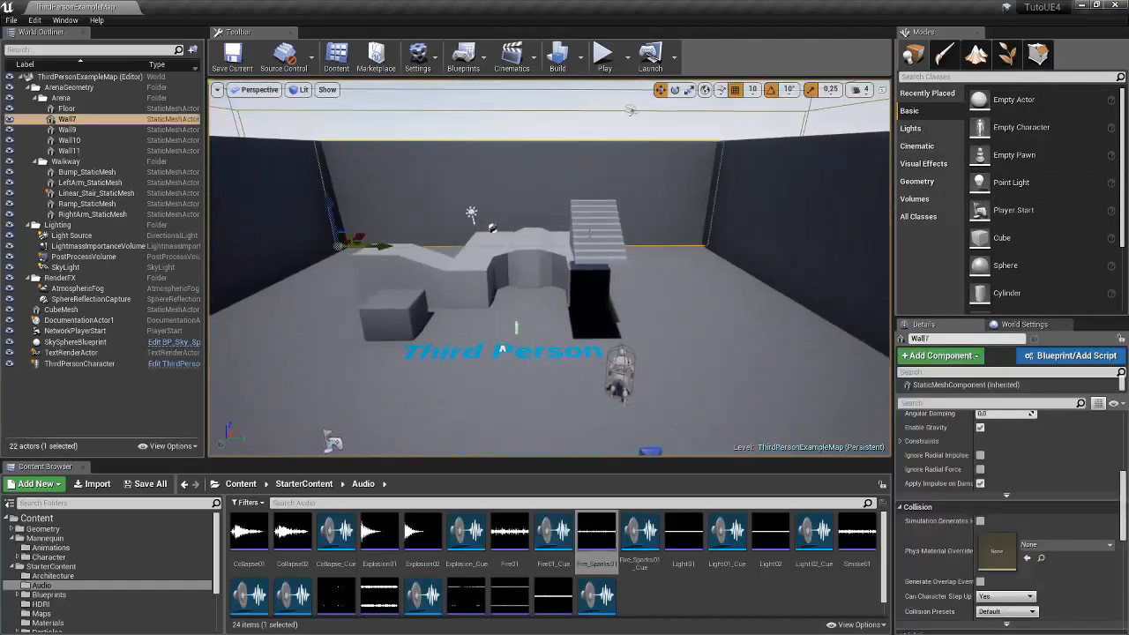
click(597, 234)
key(ctrl+w)
key(ctrl+w)
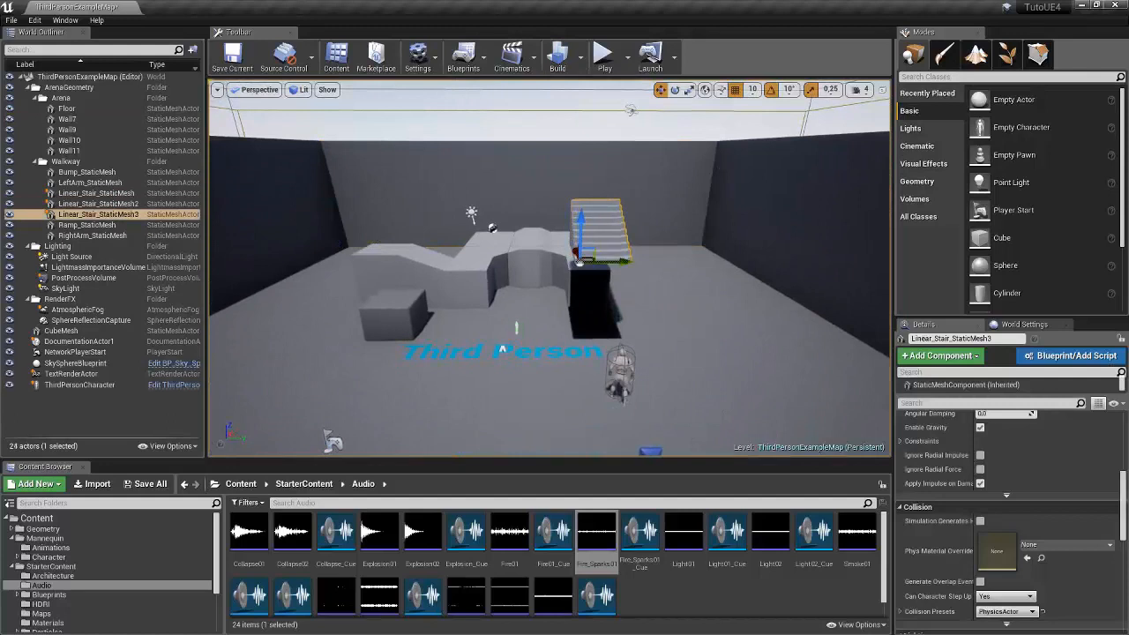
key(ctrl+w)
key(Delete)
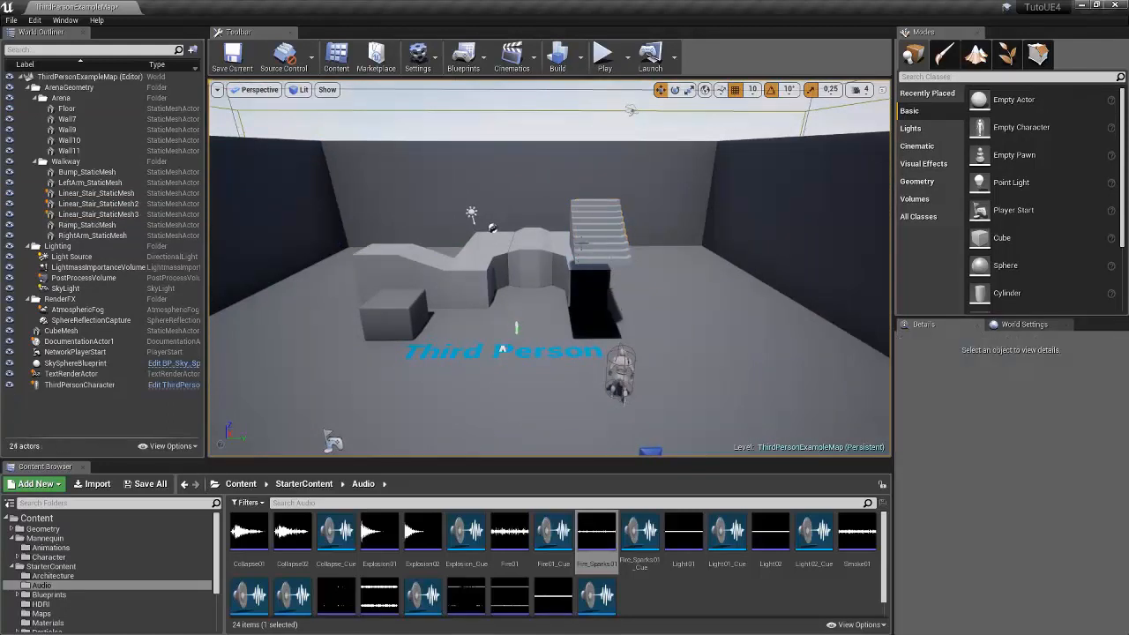
Step: Undo the deletion and all the staircase duplications
key(ctrl+z)
key(ctrl+z)
key(ctrl+z)
key(ctrl+z)
key(ctrl+z)
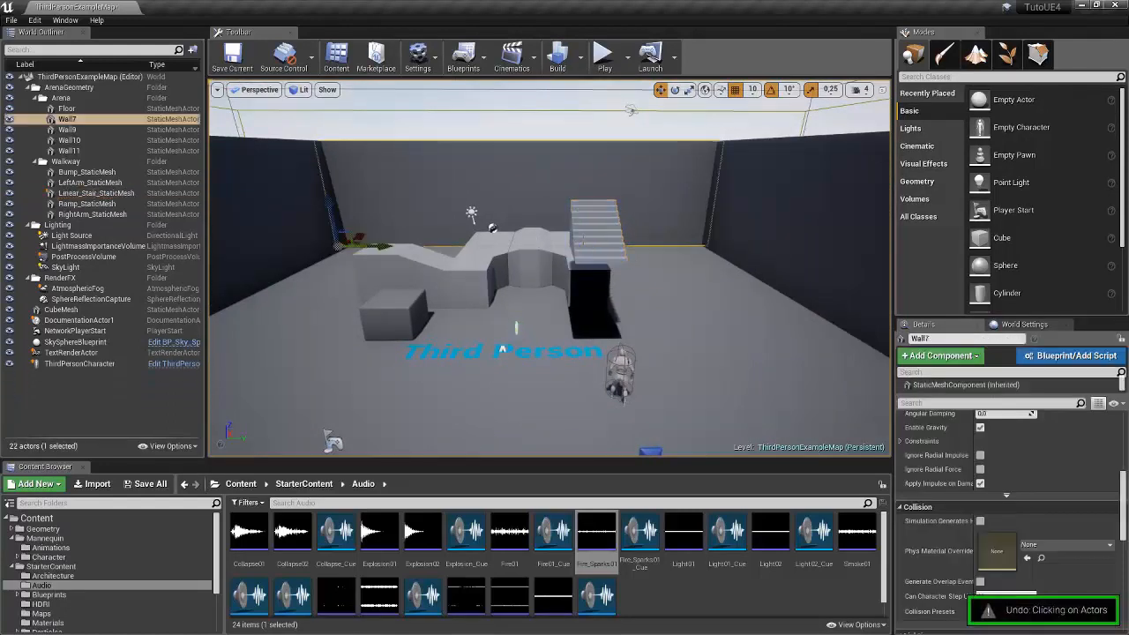
key(ctrl+z)
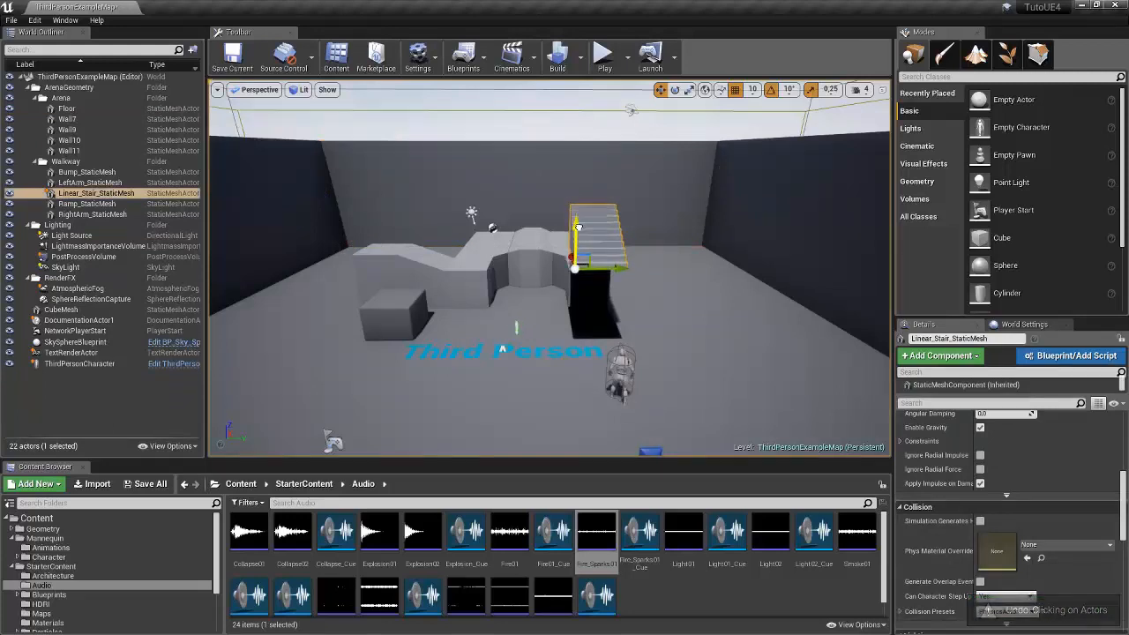
Step: Lower the linear staircase onto the floor, set it flush against the end of the walkway, and deselect it
drag(578, 218, 566, 151)
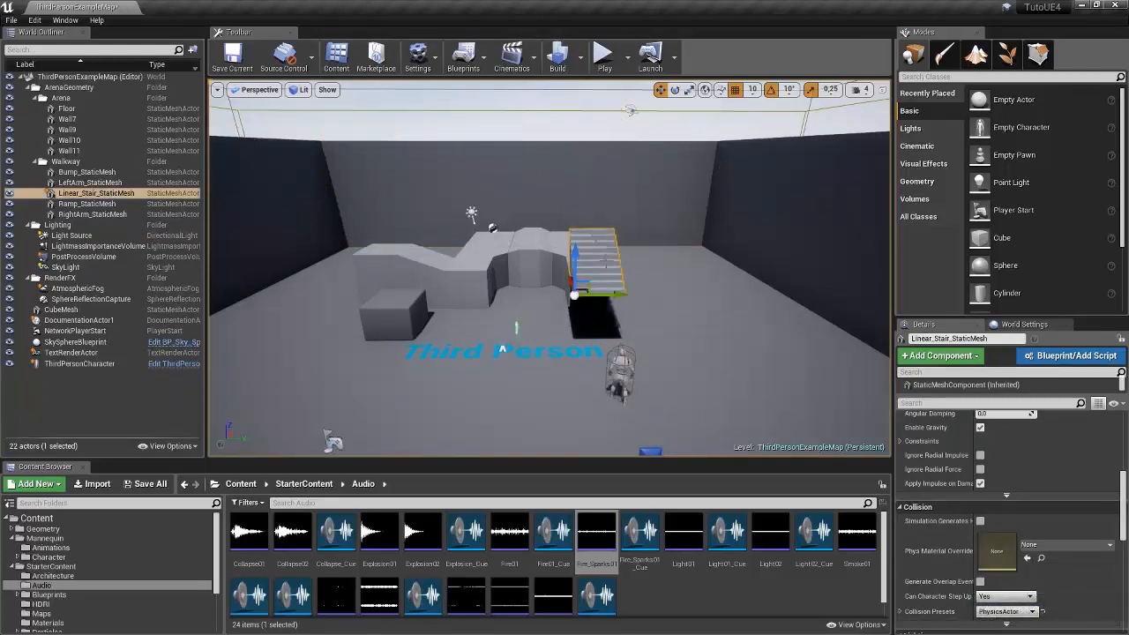
right_drag(606, 263, 639, 238)
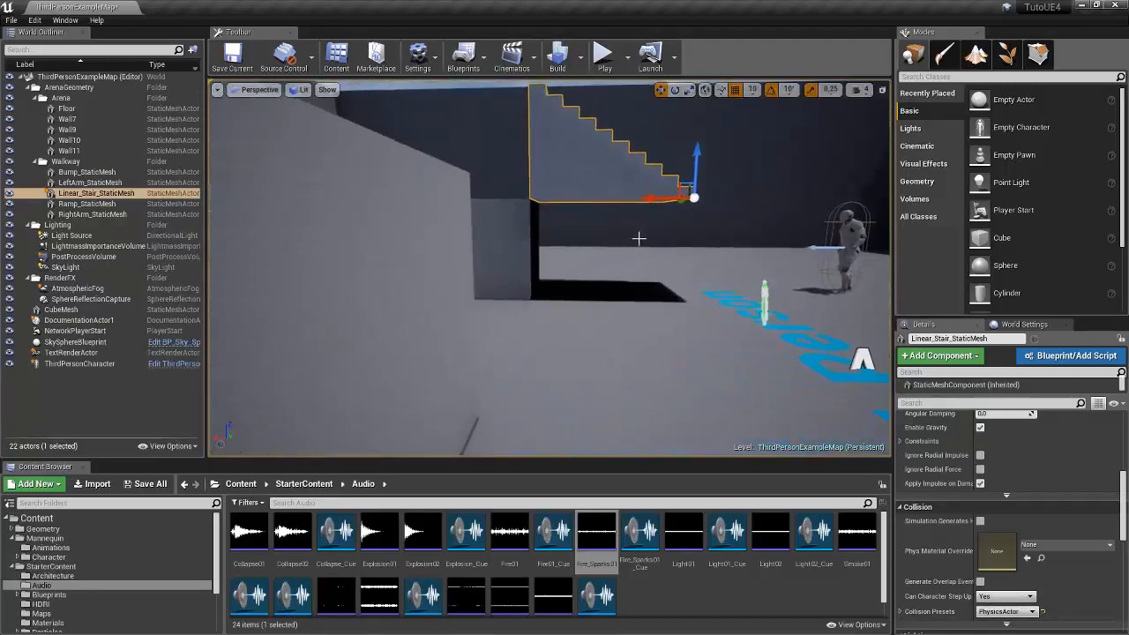
drag(650, 201, 649, 267)
right_drag(656, 296, 648, 297)
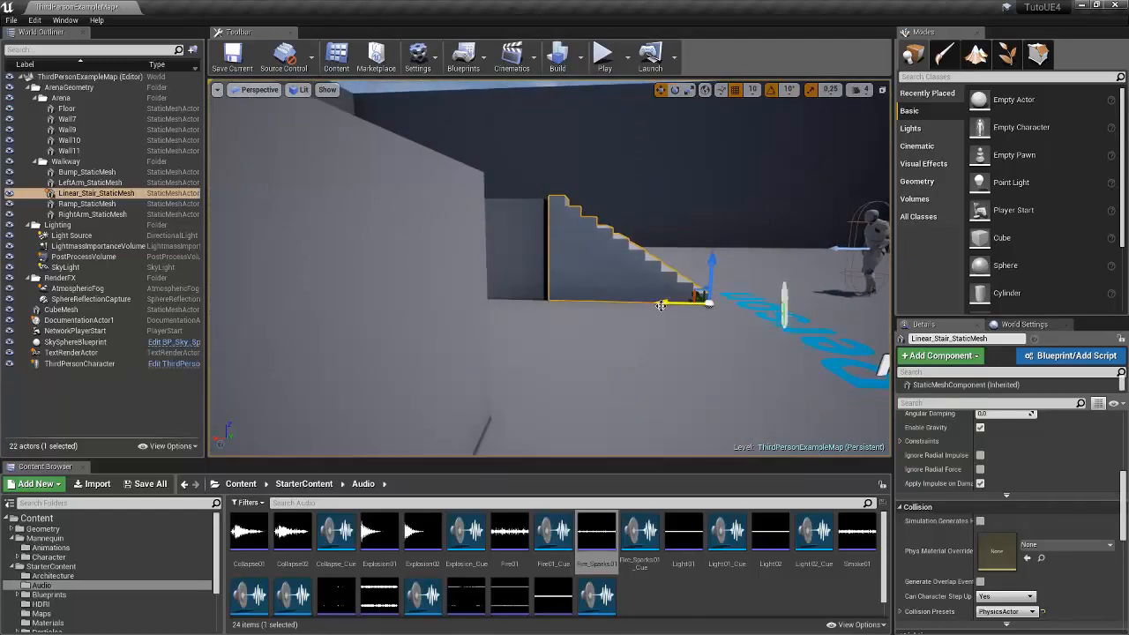
drag(658, 305, 654, 304)
right_drag(653, 304, 529, 352)
click(154, 385)
Step: Place a basic cube and a basic sphere on the open floor near the character
right_drag(352, 353, 423, 353)
mouse_move(868, 111)
right_down()
mouse_move(794, 92)
mouse_move(856, 110)
mouse_move(877, 95)
mouse_move(868, 101)
right_up()
drag(1050, 210, 751, 262)
scroll(1014, 255, down, 1)
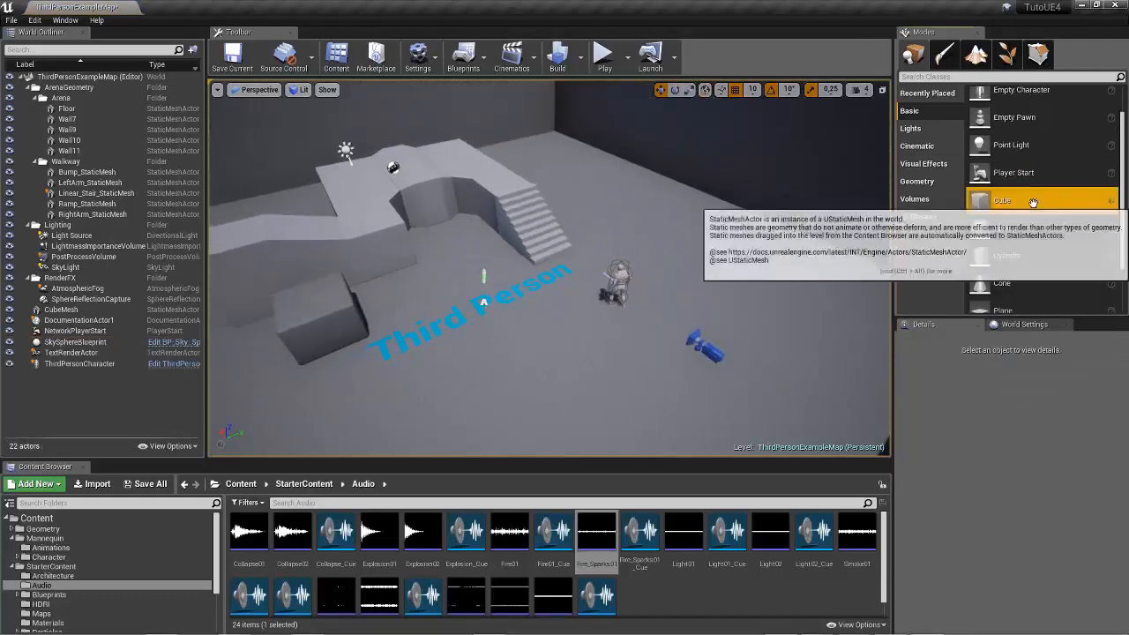
drag(1002, 195, 798, 304)
key(Escape)
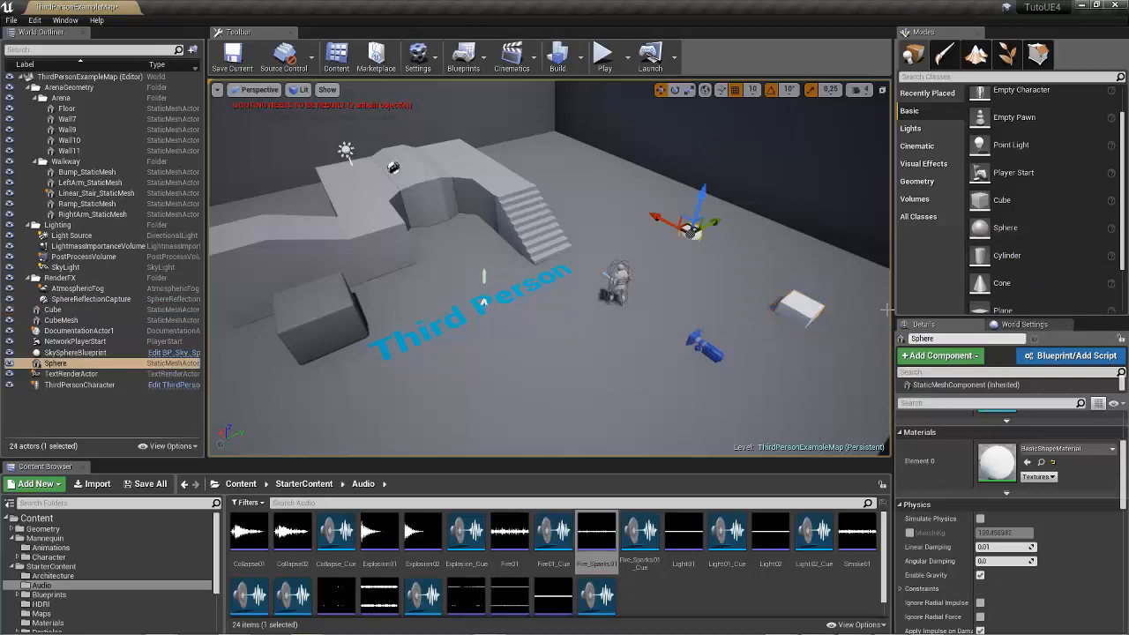
Step: Try the scale tool on the placed cube, and delete both test shapes from the level
click(818, 310)
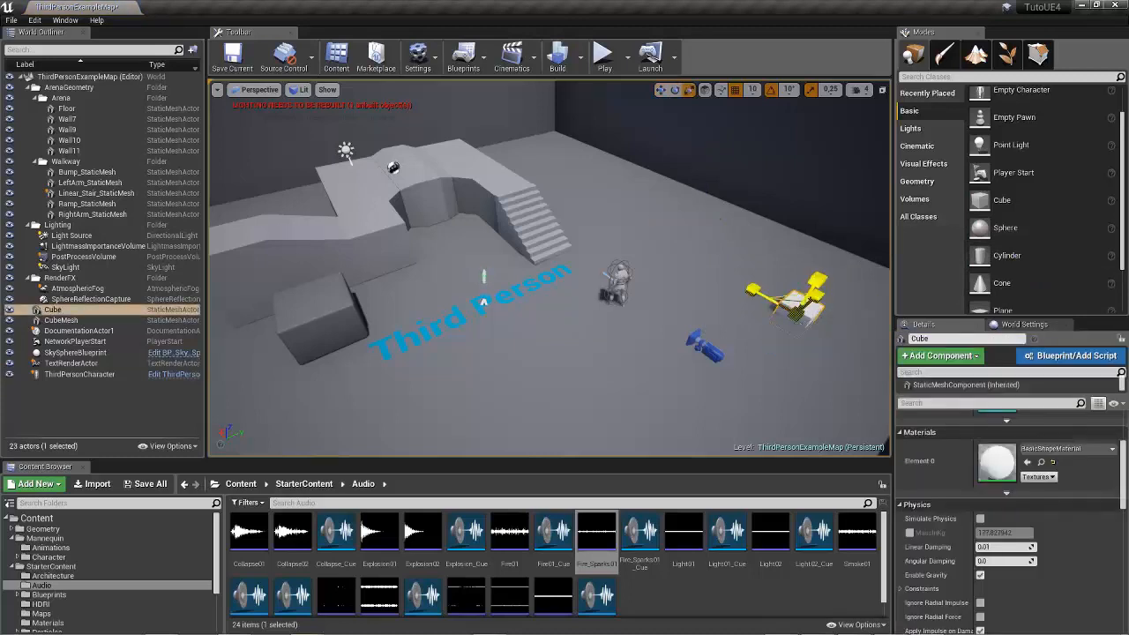
drag(787, 320, 824, 287)
key(w)
key(Delete)
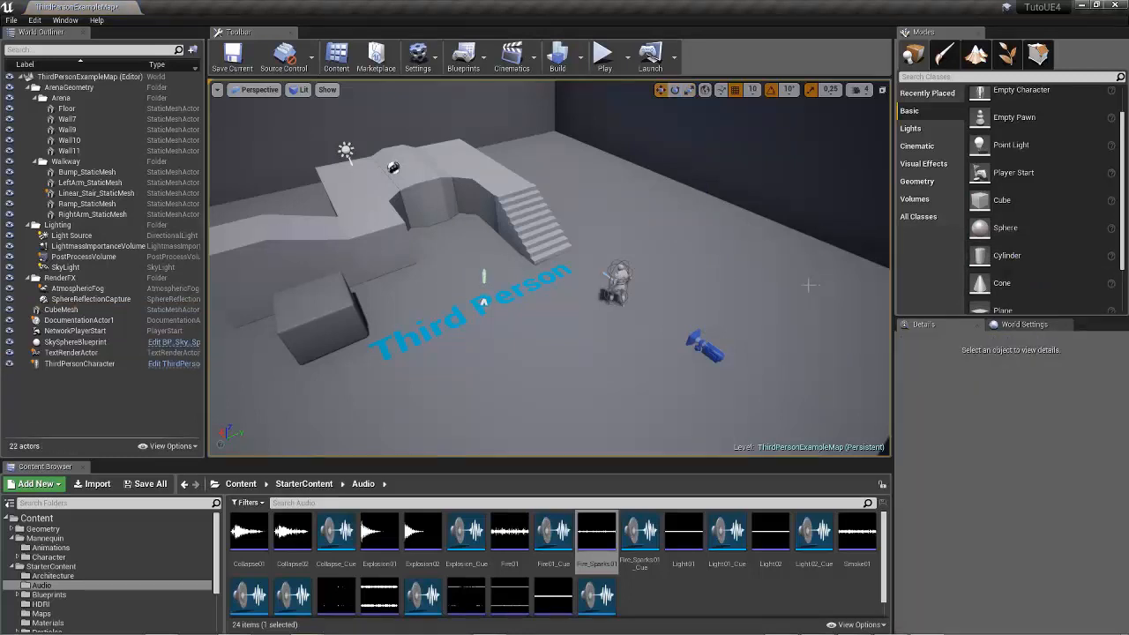
Step: Look through the placeable actors in the Basic, Lights, Cinematic and All Classes categories
right_drag(788, 317, 732, 272)
scroll(1000, 187, down, 3)
scroll(999, 187, up, 4)
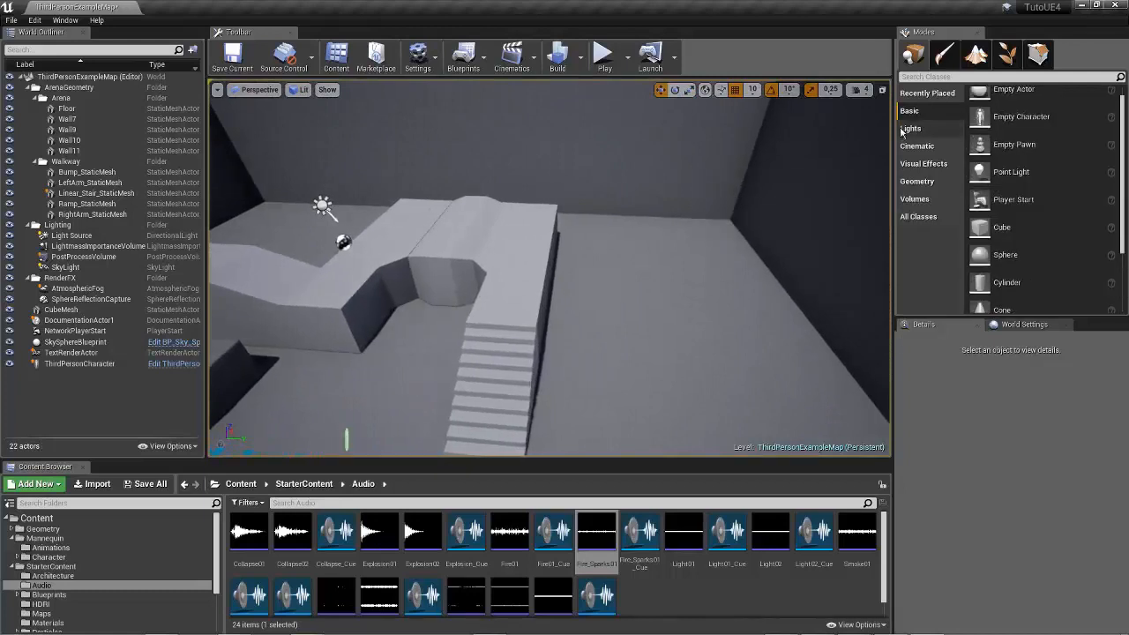
click(907, 129)
click(904, 148)
click(917, 216)
scroll(1028, 207, down, 3)
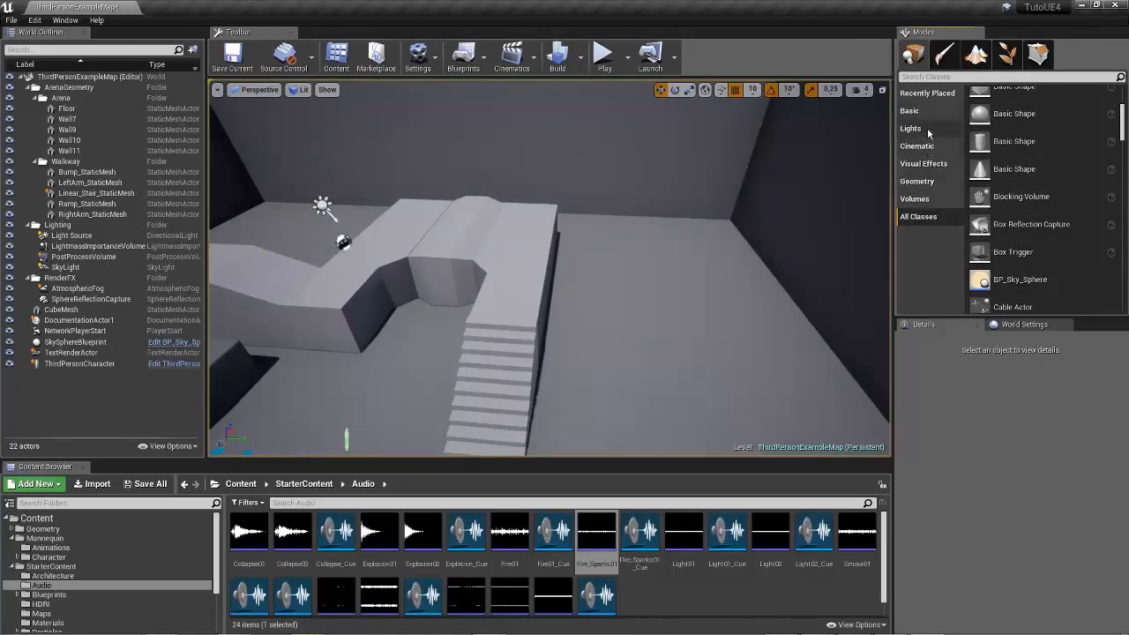
scroll(1058, 245, down, 3)
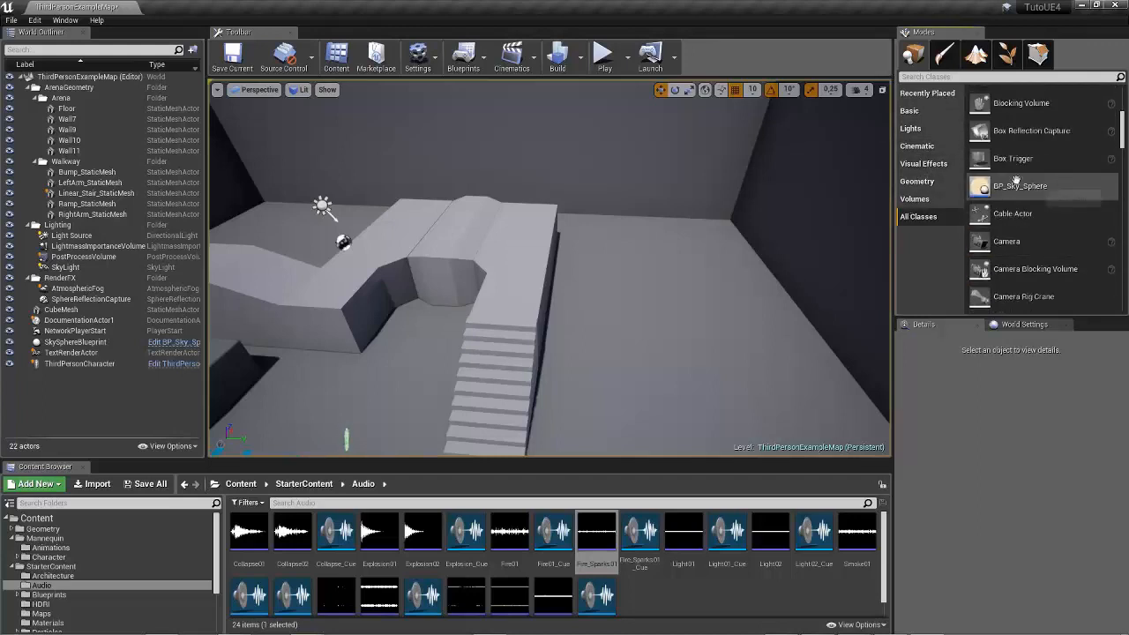
Step: Compare the Geometry, Cinematic, All Classes, Lights and Basic actor categories, ending on the Recently Placed actors
click(926, 182)
click(926, 147)
click(917, 216)
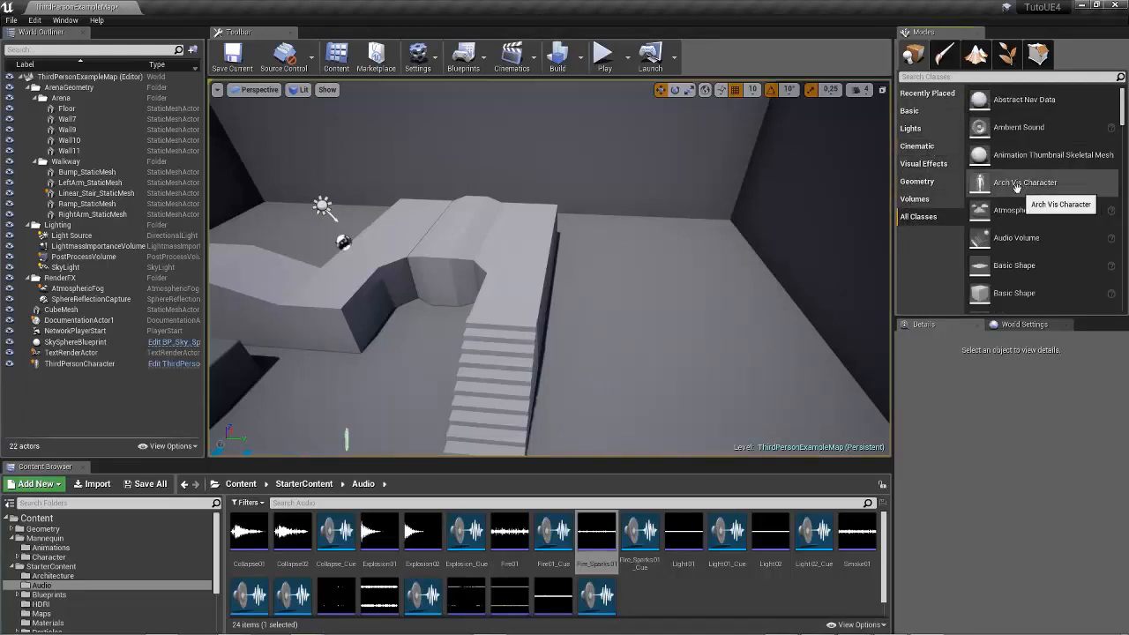
click(919, 181)
click(921, 128)
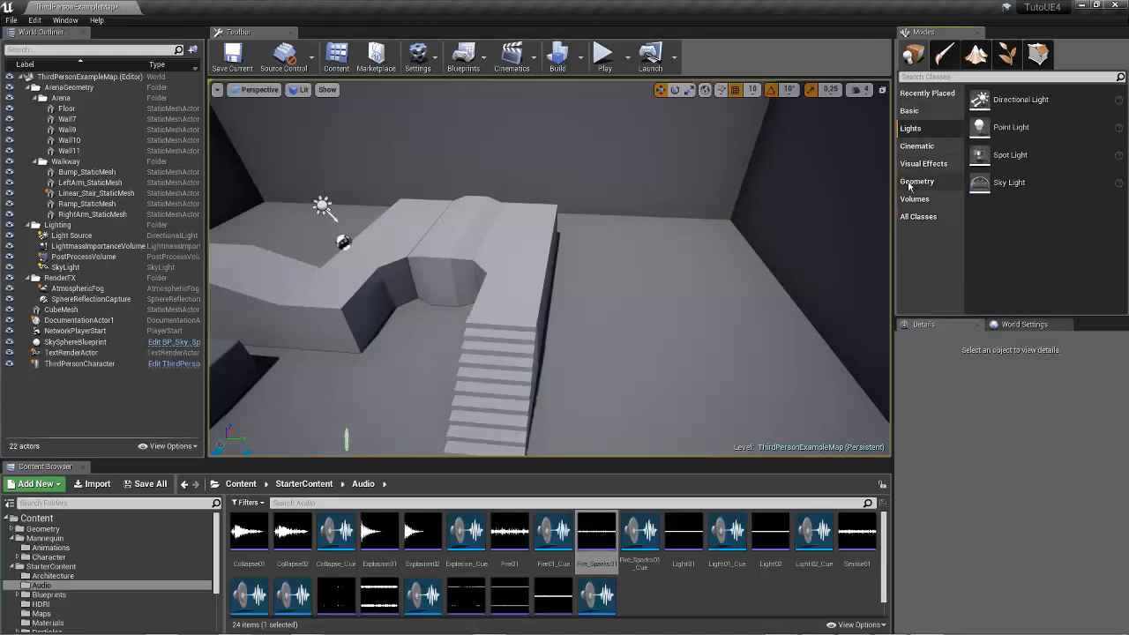
click(916, 110)
click(926, 93)
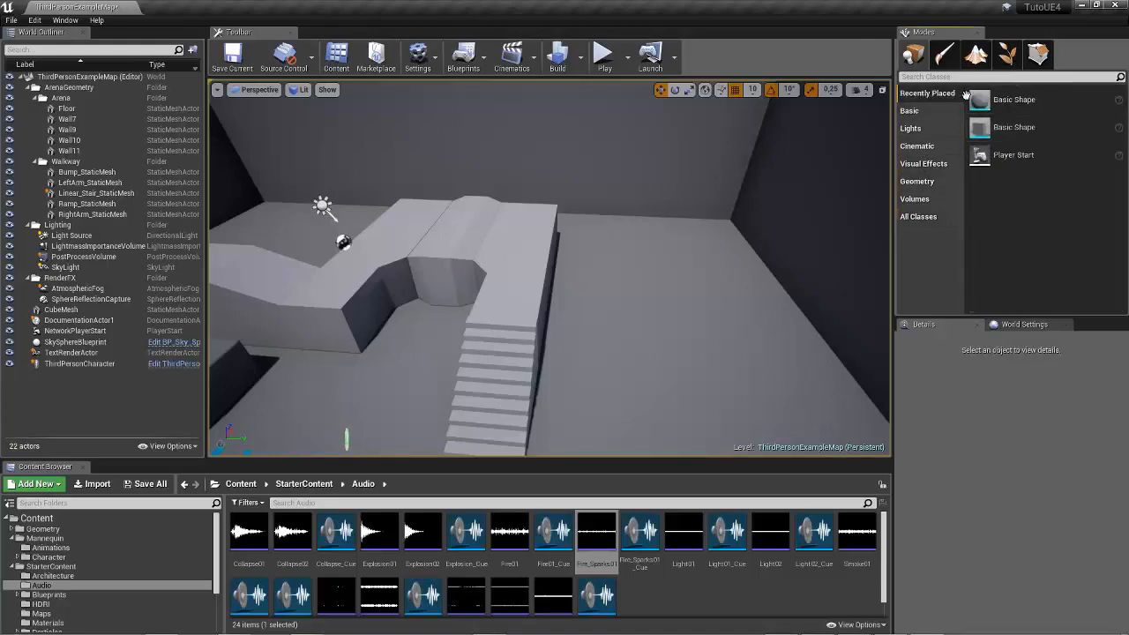
mouse_move(708, 174)
right_down()
mouse_move(494, 265)
mouse_move(688, 186)
mouse_move(708, 196)
right_up()
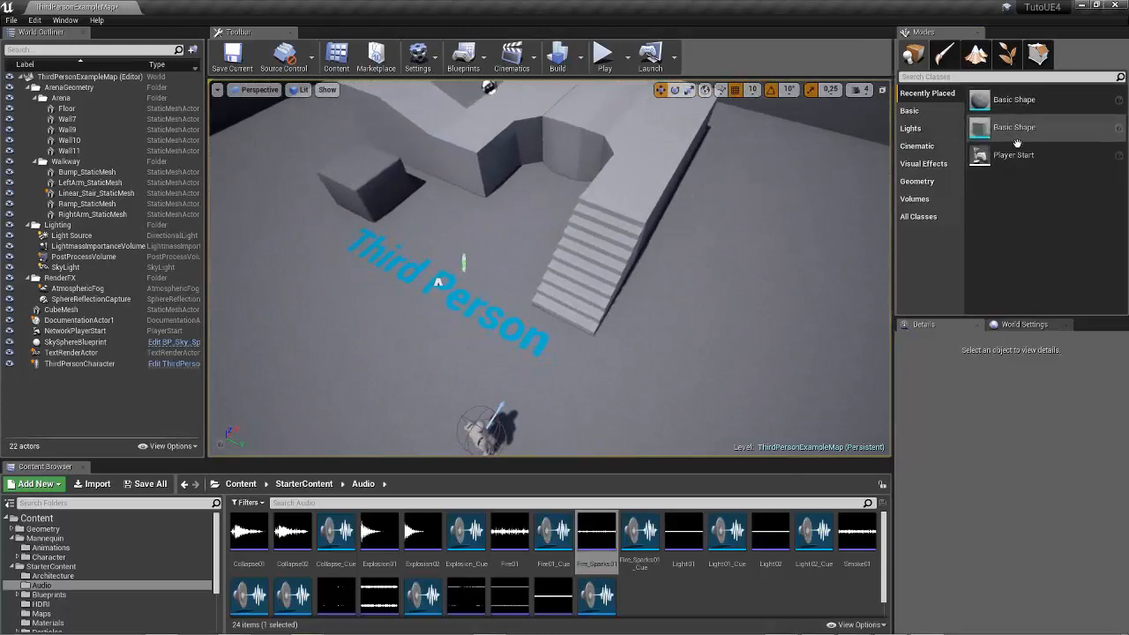
Step: Switch to Paint mode and examine its brush, view and vertex painting options
click(941, 59)
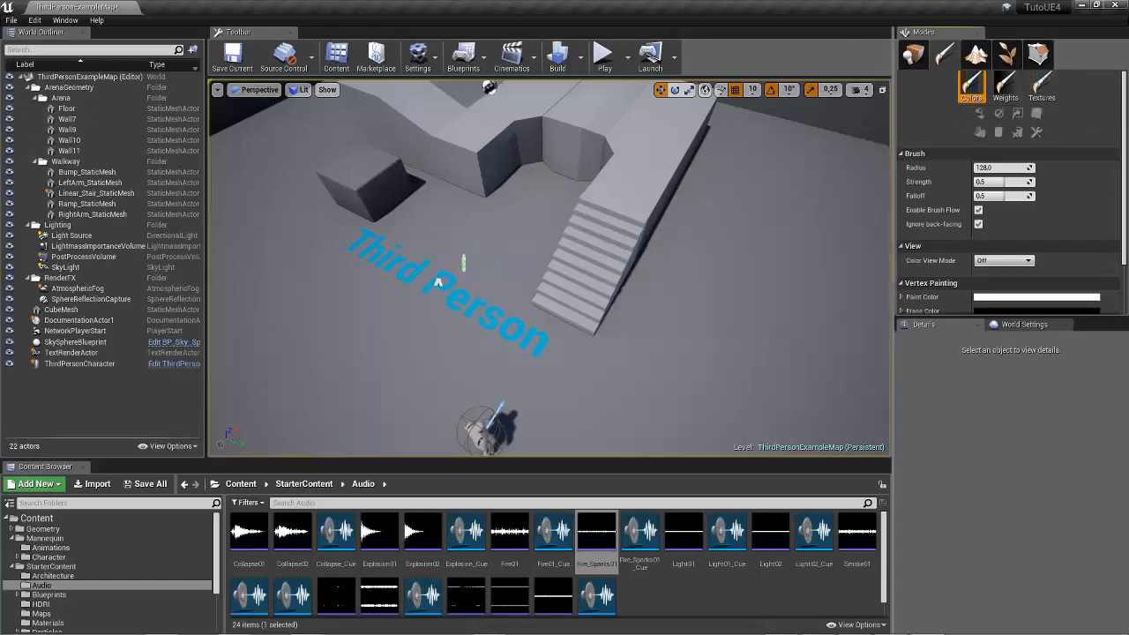
right_drag(741, 207, 768, 179)
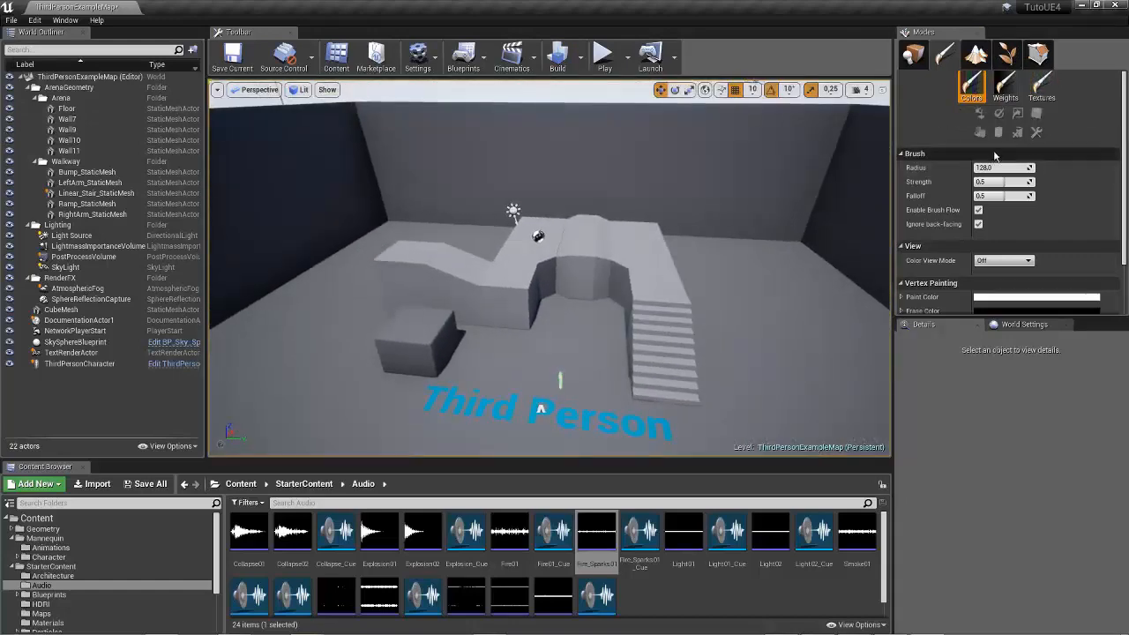
right_drag(565, 238, 494, 212)
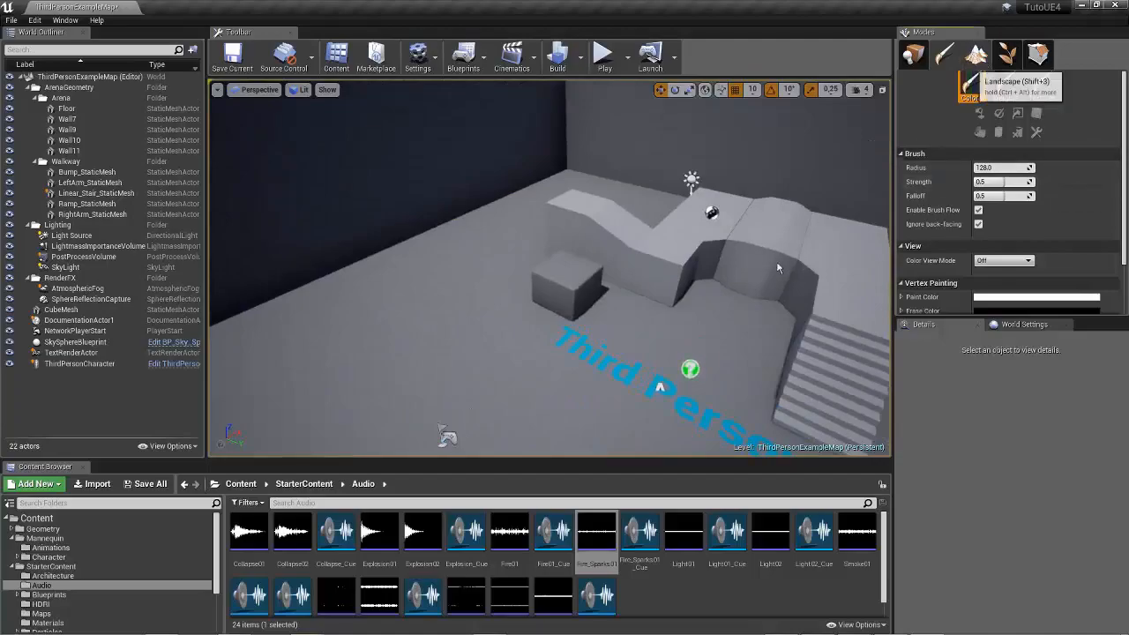
Step: Switch to Landscape mode and examine the New Landscape settings and the preview grid around the level
right_drag(677, 303, 635, 344)
scroll(1086, 236, down, 3)
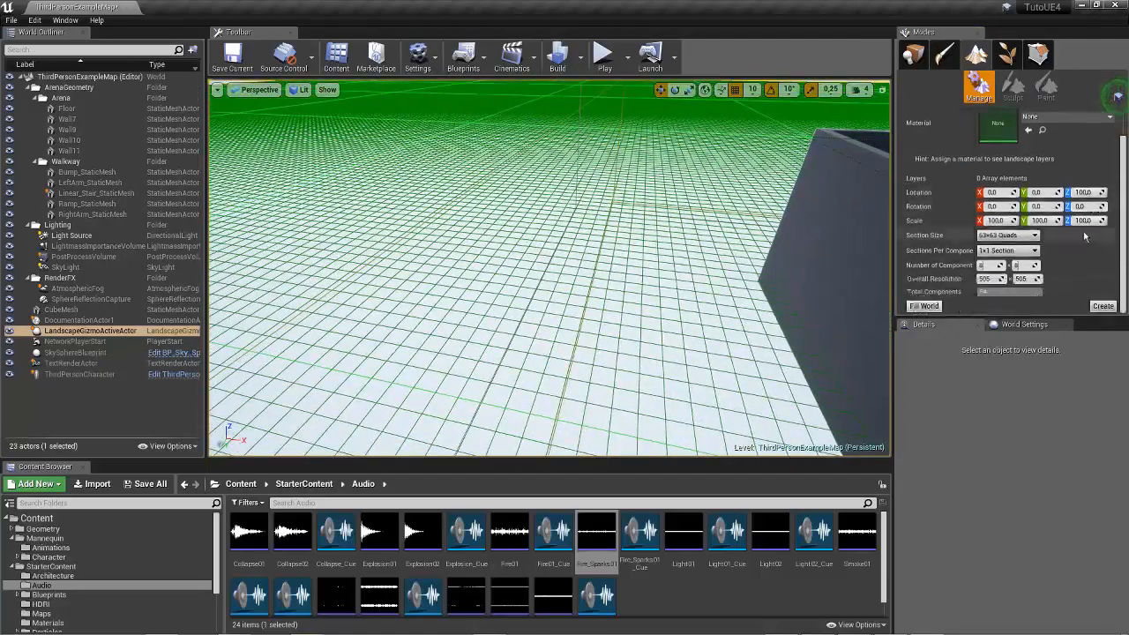
scroll(1036, 236, up, 3)
right_drag(739, 176, 630, 172)
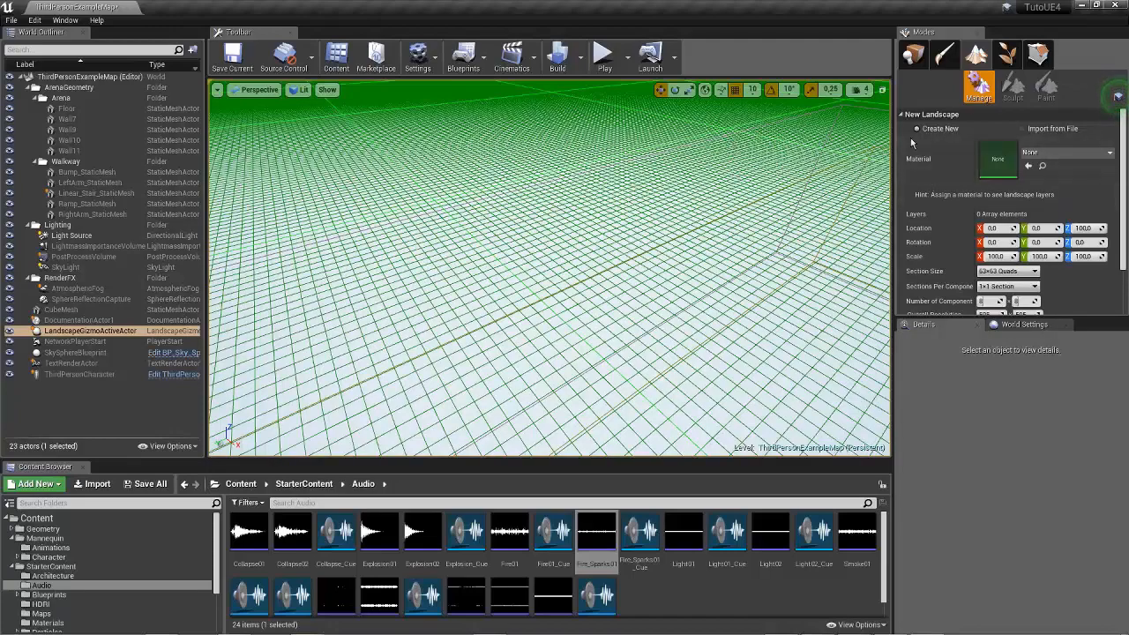
right_drag(741, 220, 728, 131)
scroll(1001, 192, down, 2)
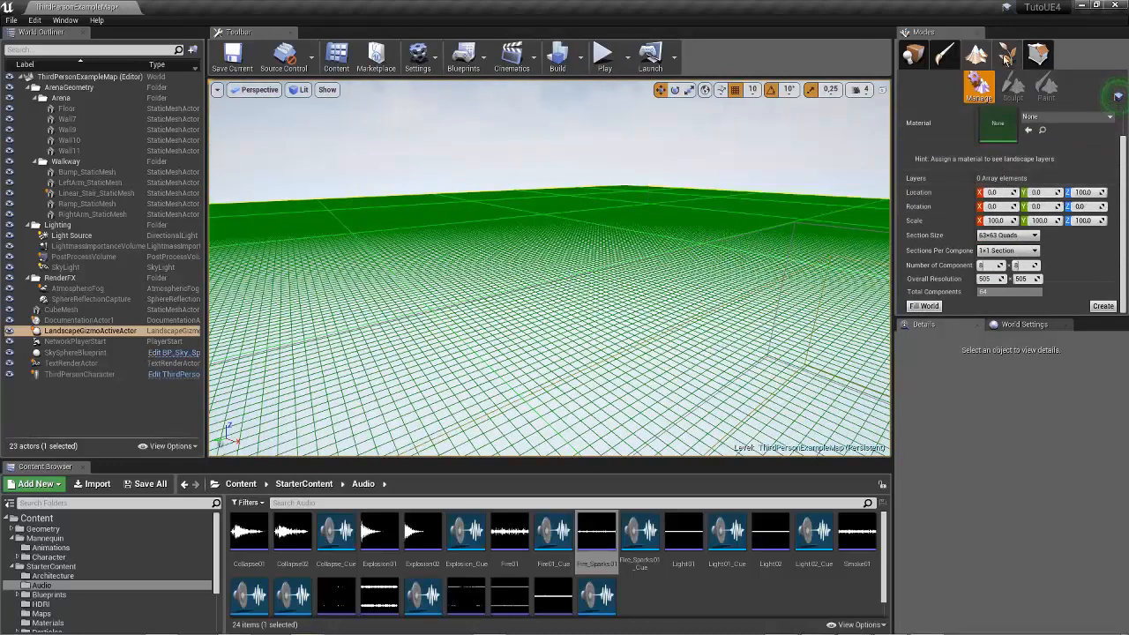
scroll(1013, 111, up, 2)
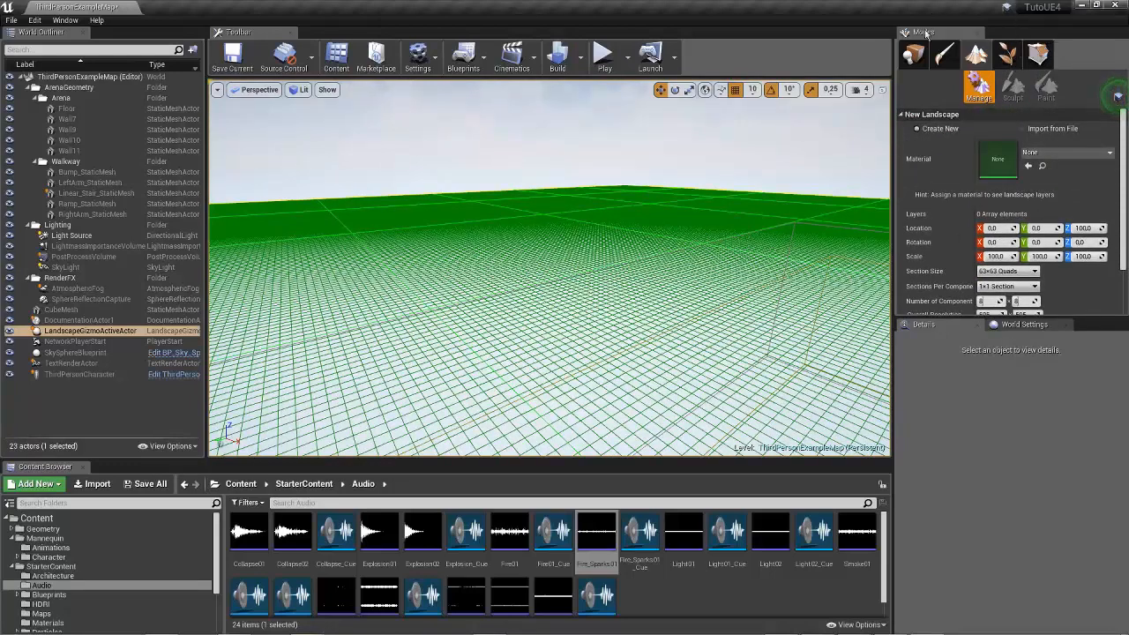
scroll(919, 186, down, 2)
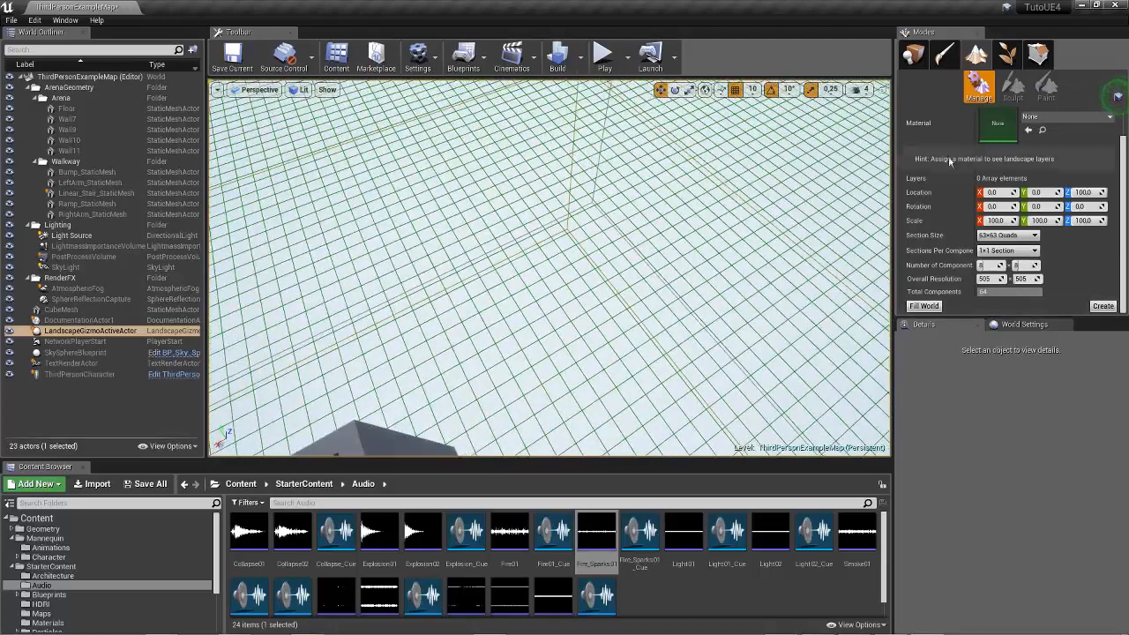
Step: Switch to Foliage mode and examine its paint brush options and filters beside the arena
click(1006, 53)
right_drag(820, 233, 882, 308)
mouse_move(867, 189)
right_down()
mouse_move(873, 216)
mouse_move(867, 189)
right_up()
key(w)
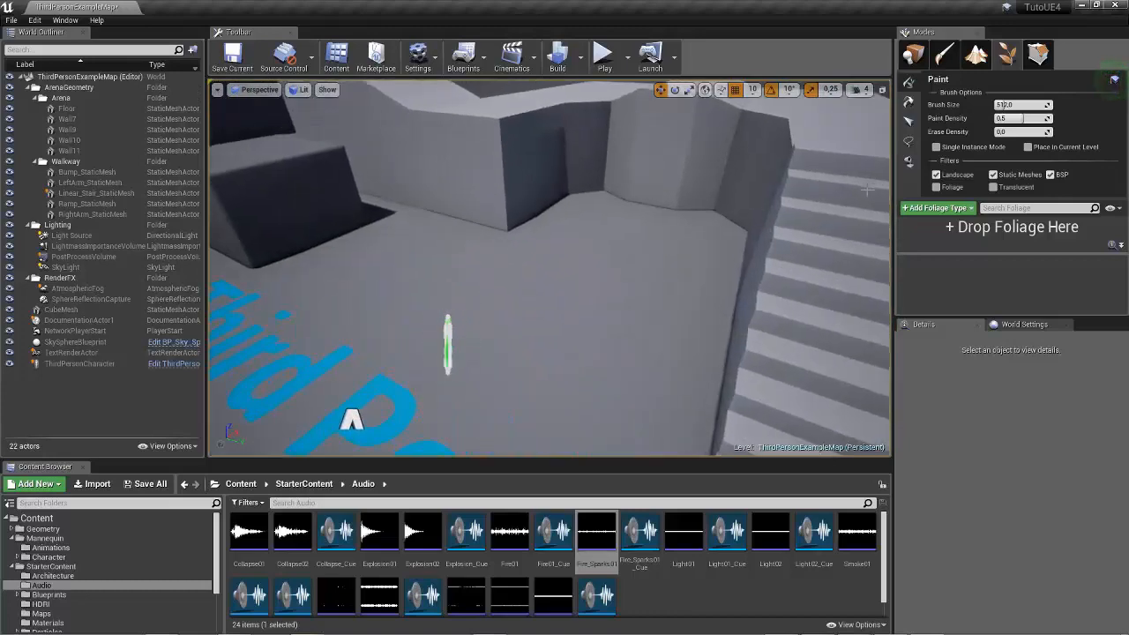
Step: Switch to Chrome and search Google for "assassin's creed unity1"
key(super)
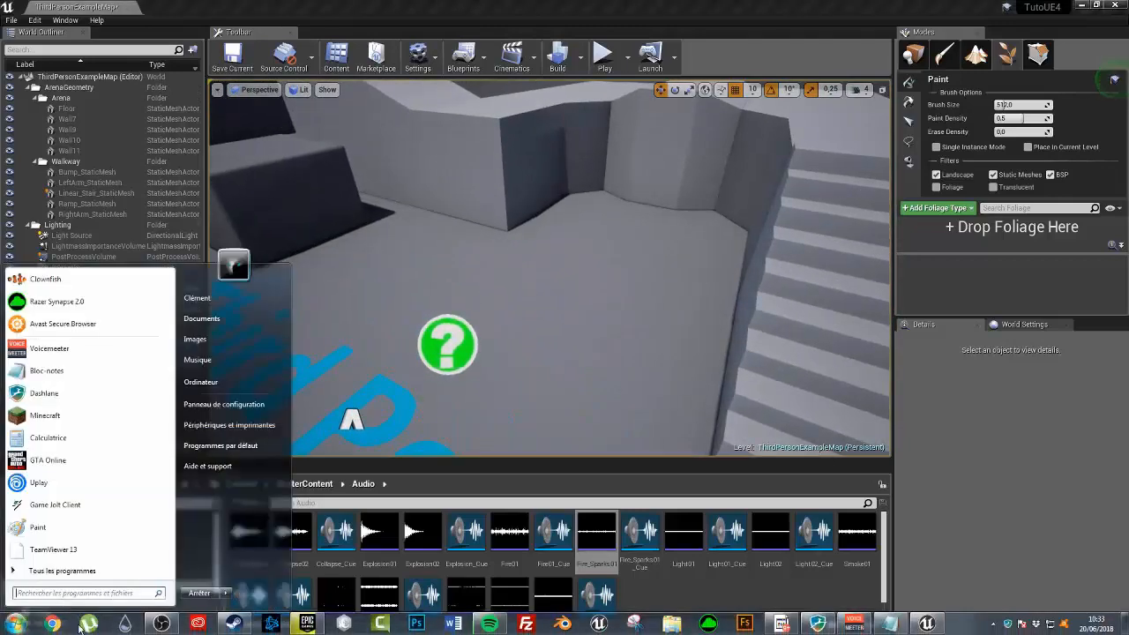
click(54, 626)
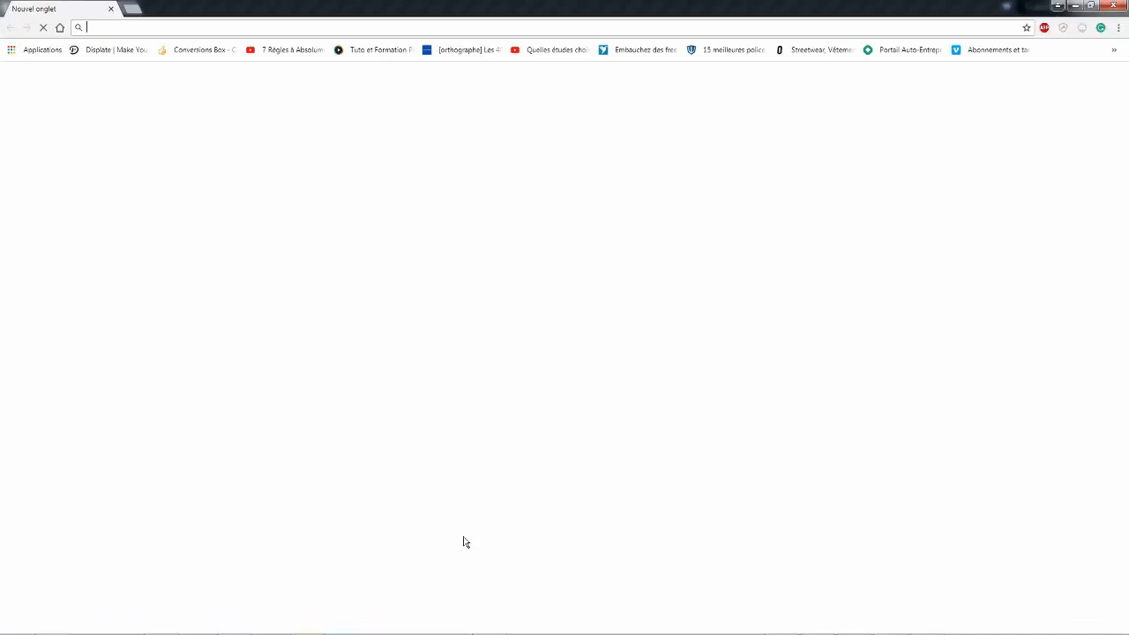
text(assassi)
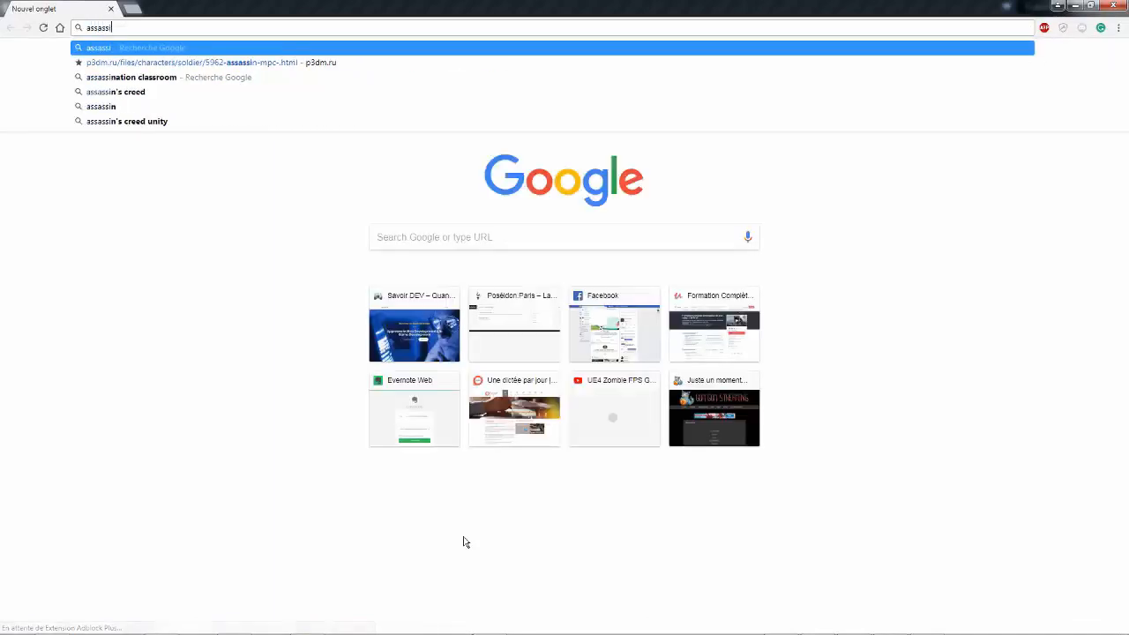
text(n)
key(Down)
key(Down)
key(Down)
key(Down)
text(1)
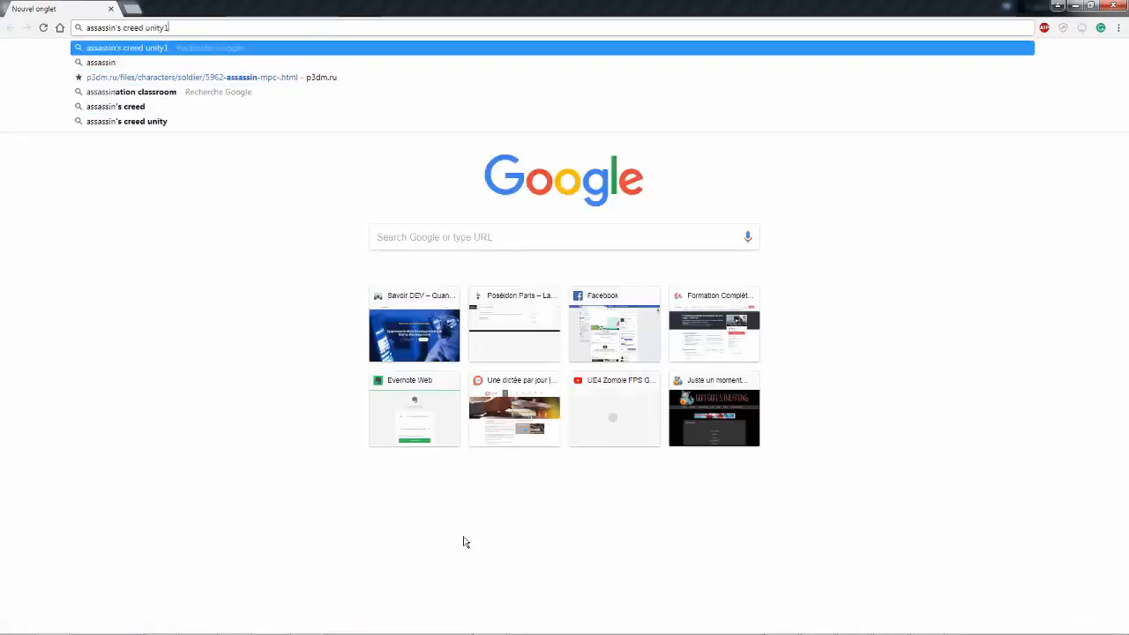
key(Return)
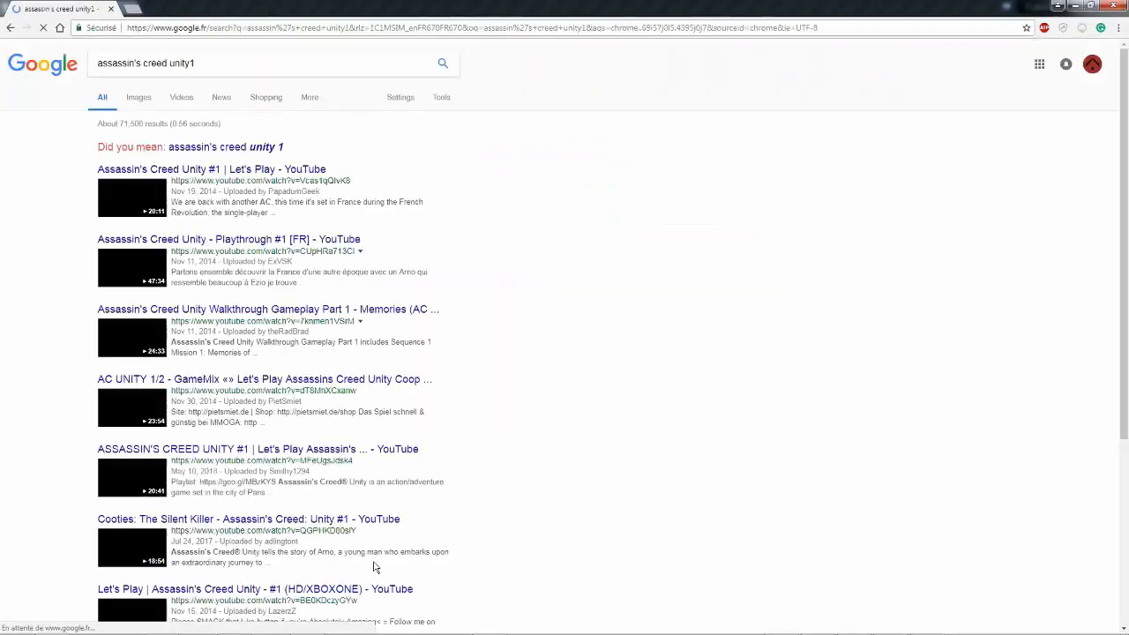
Step: Enlarge the treasure chest gameplay screenshot from the image results to examine its scenery, and return to Unreal Editor
click(139, 97)
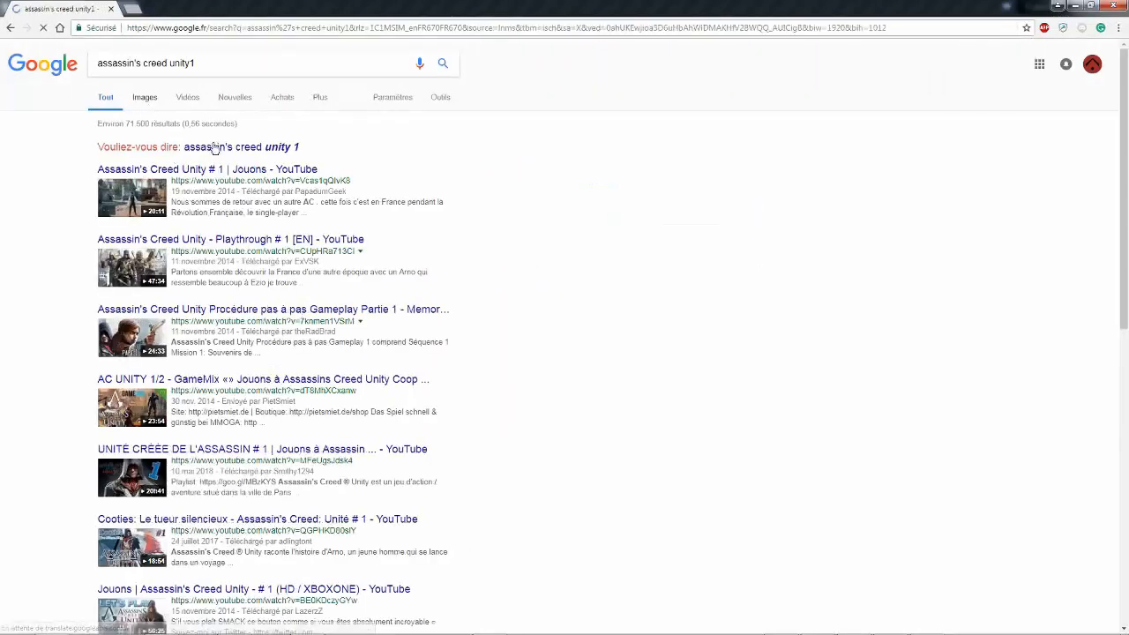
scroll(173, 246, down, 3)
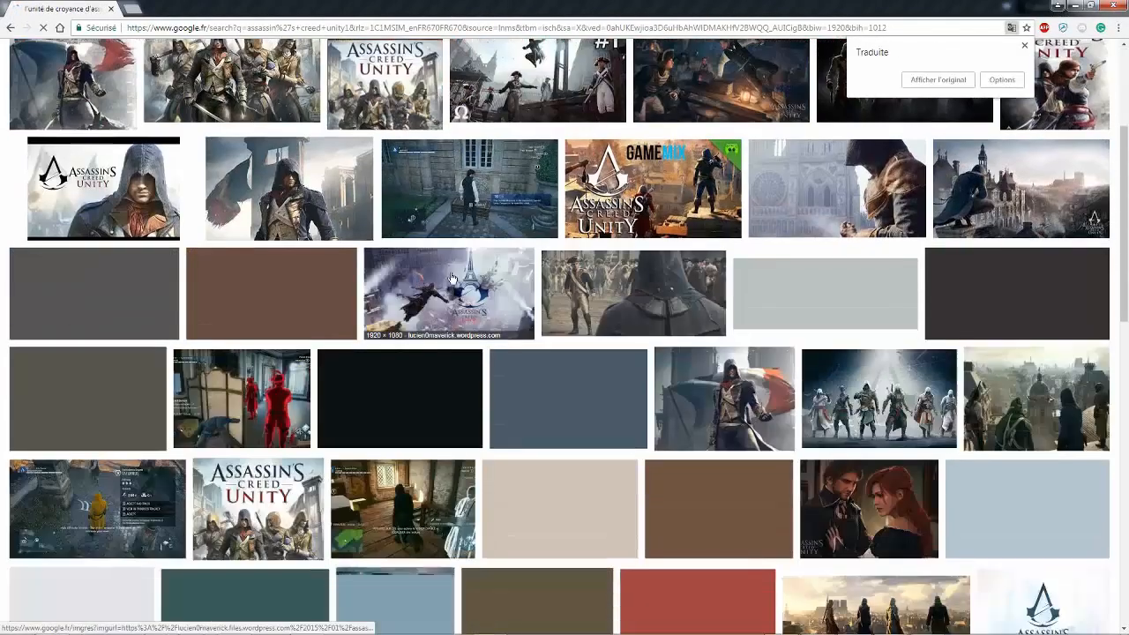
click(455, 204)
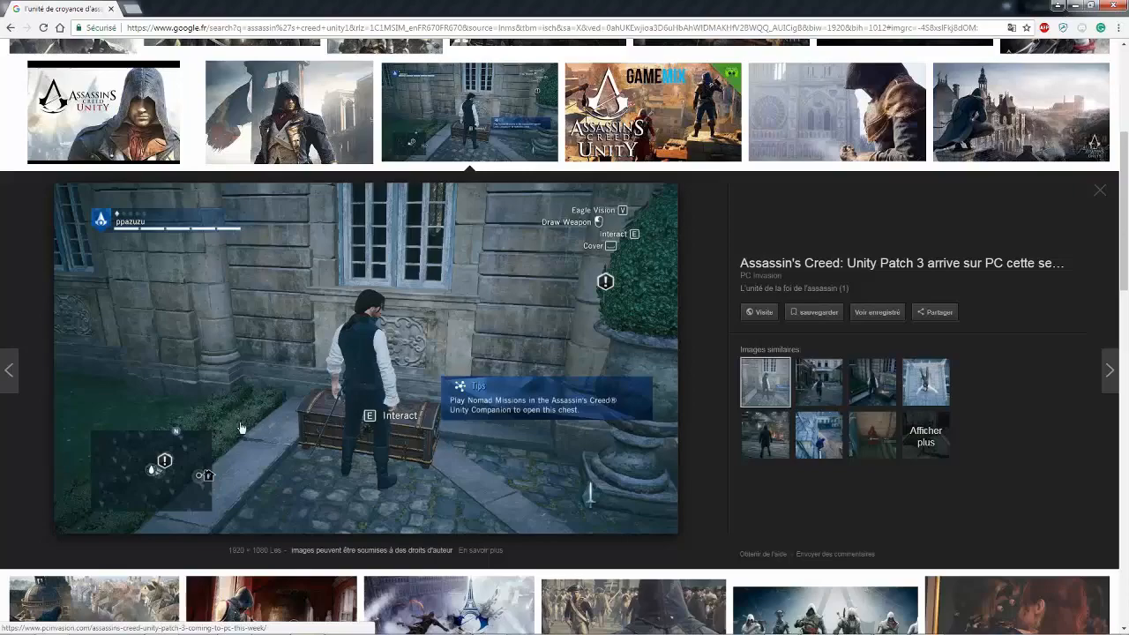
click(108, 414)
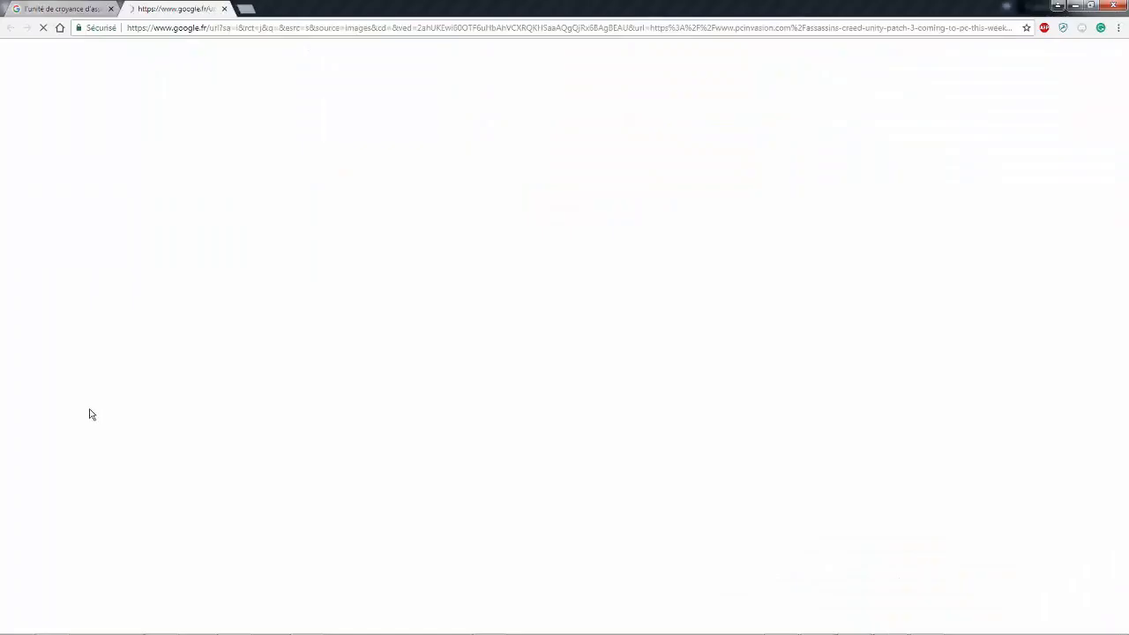
click(224, 9)
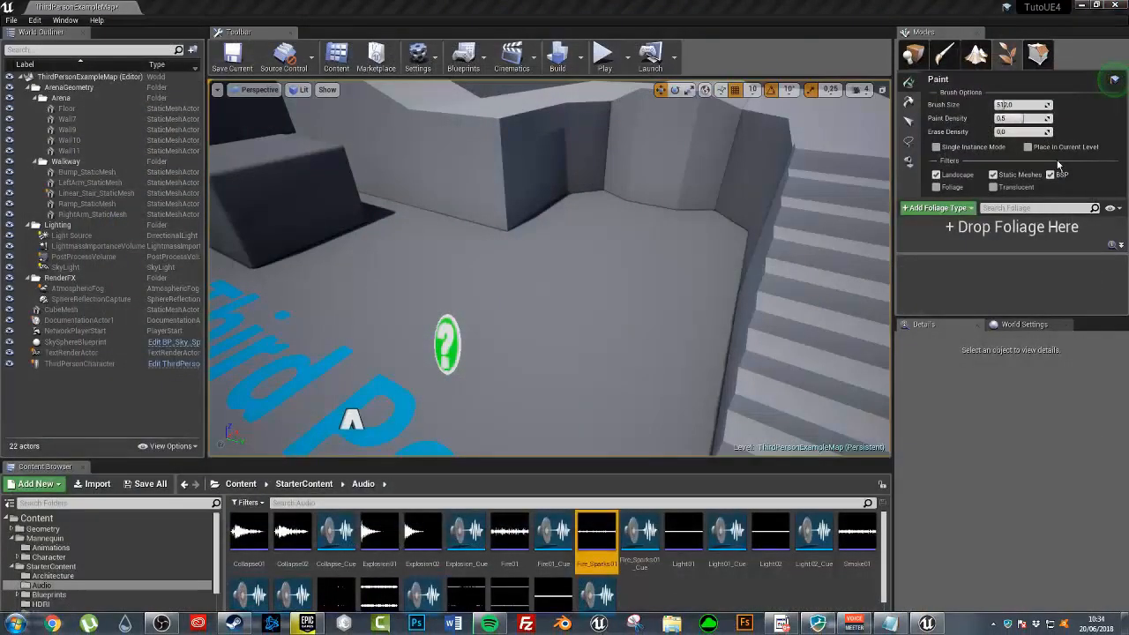
Step: Return the asset browser from the Audio folder to the root Content folder
right_drag(548, 269, 631, 305)
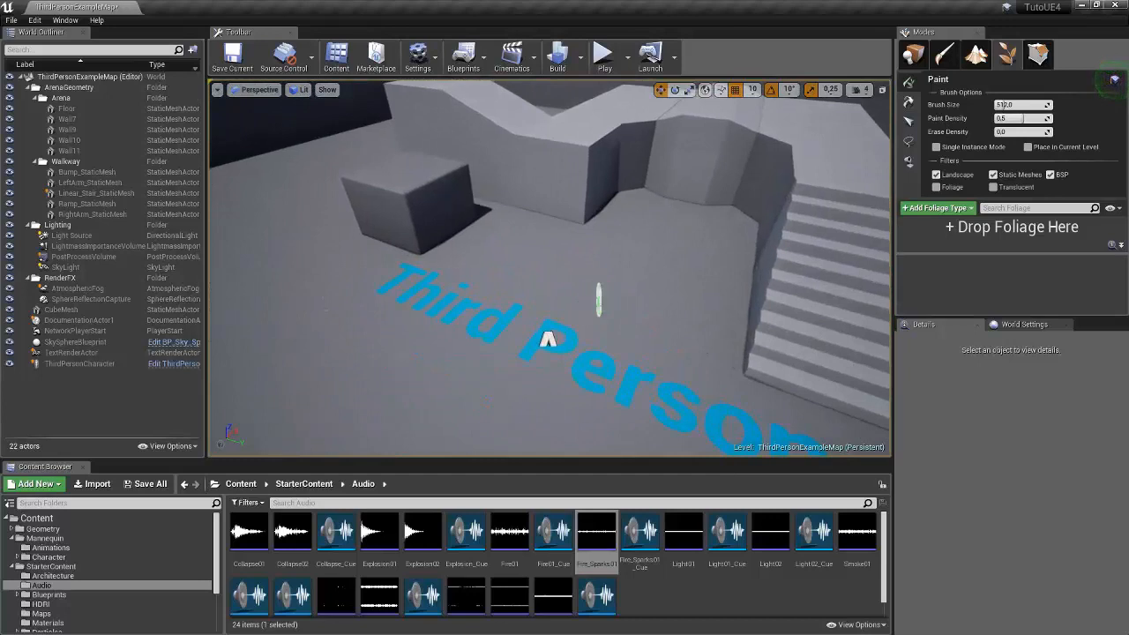
mouse_move(721, 534)
mouse_down()
mouse_move(855, 344)
mouse_move(731, 521)
mouse_up()
click(248, 484)
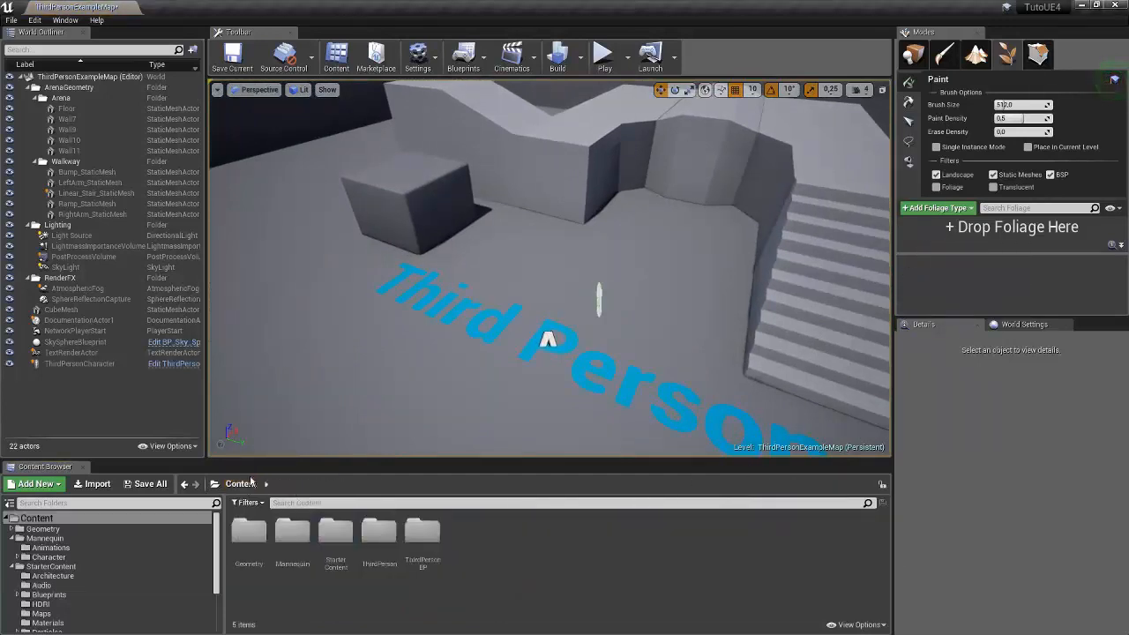
Step: Switch to Geometry Editing mode and examine its brush editing operations
right_drag(529, 309, 574, 251)
click(1026, 56)
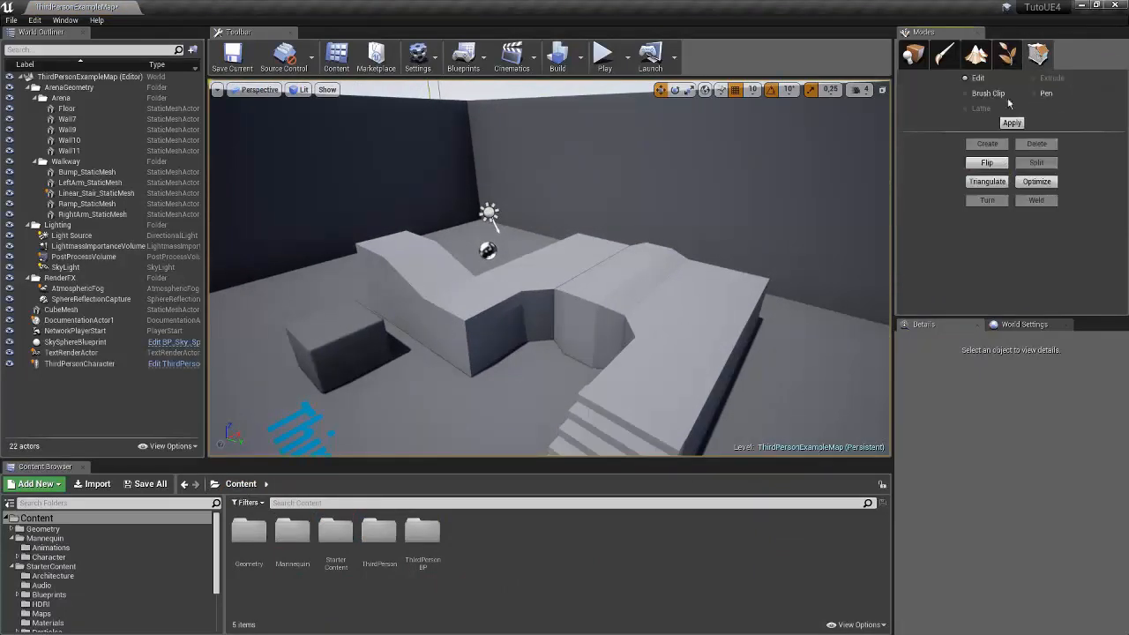
right_drag(799, 233, 846, 260)
Step: Place an additive Box brush from the Geometry actors on the arena floor near the existing cube
click(913, 57)
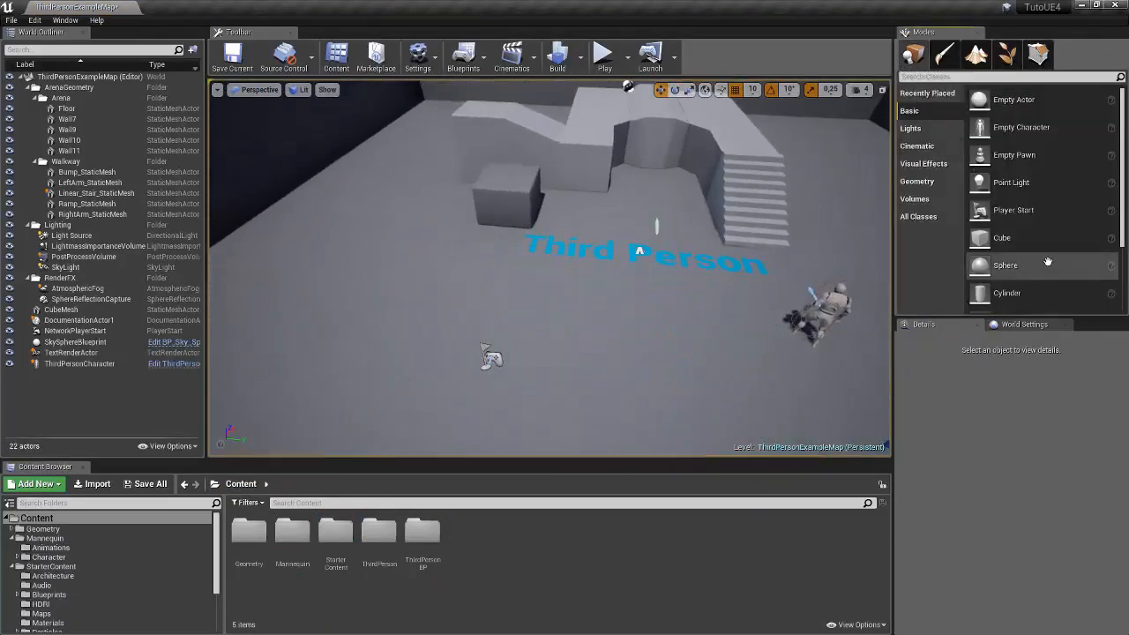
scroll(990, 262, down, 3)
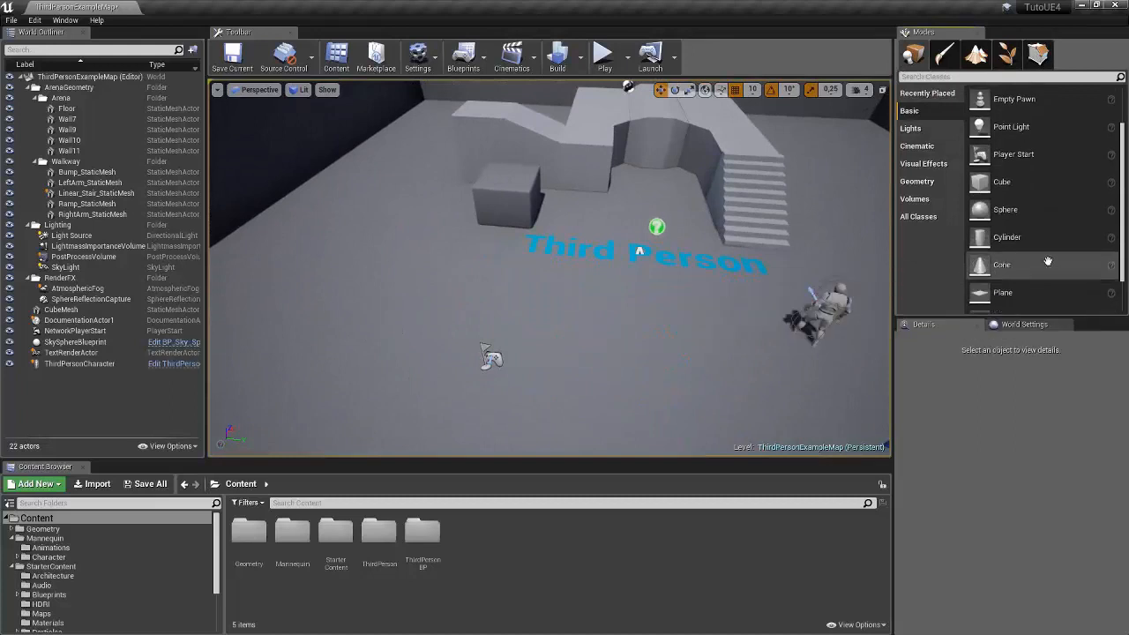
click(917, 181)
drag(992, 99, 564, 243)
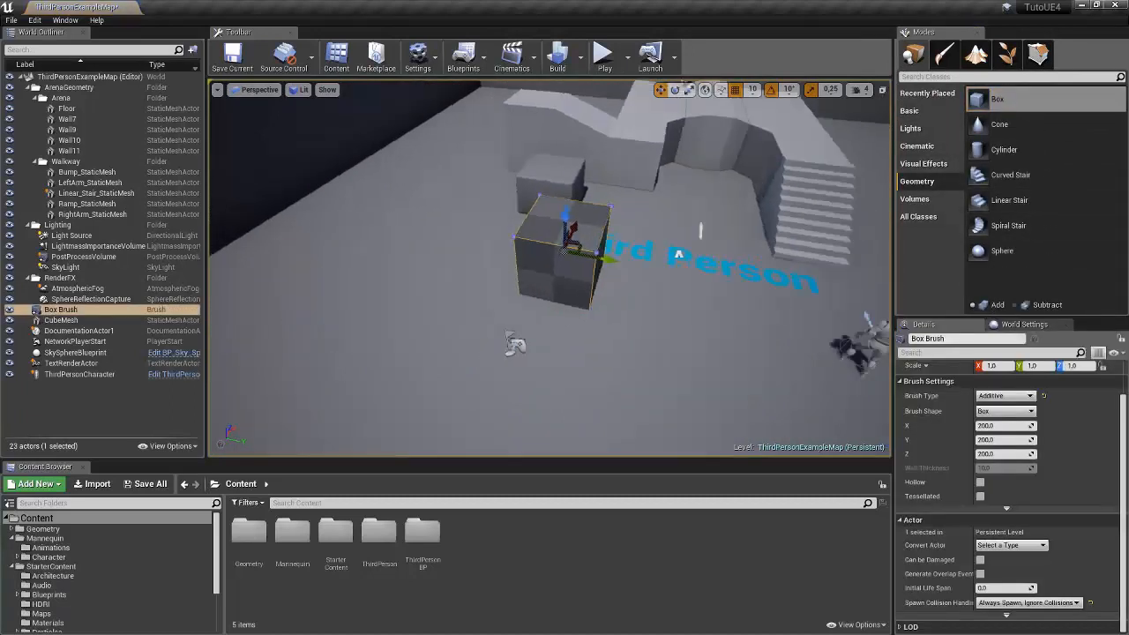
right_drag(564, 247, 529, 251)
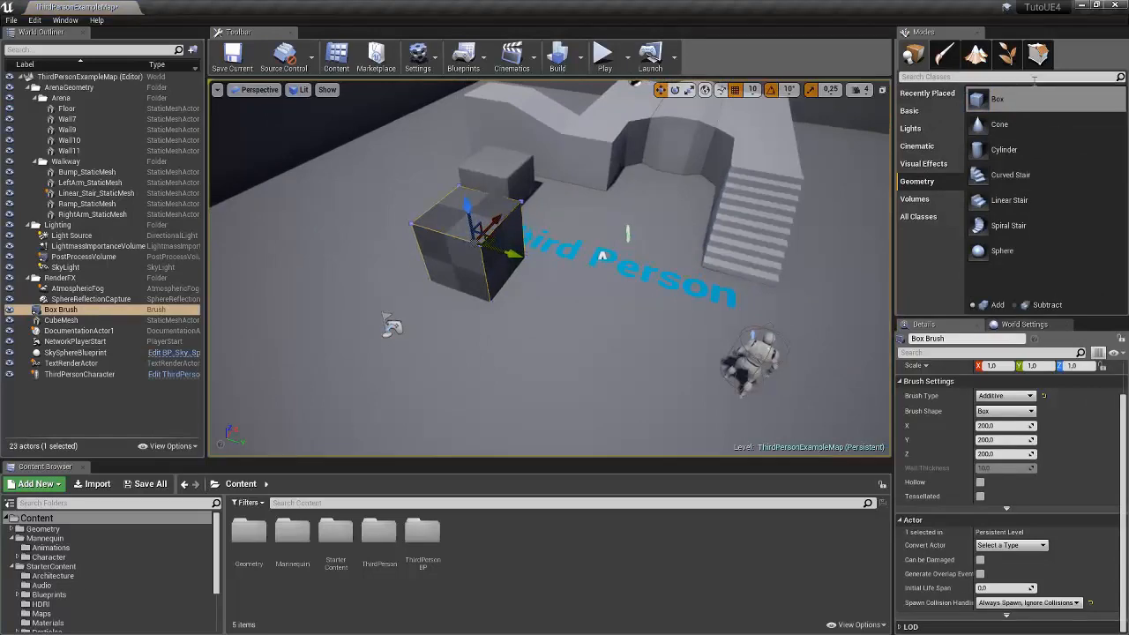
Step: Edit the box brush in Geometry Editing mode, selecting the Brush Clip tool and triangulating the box's faces
click(1039, 57)
right_drag(621, 230, 529, 231)
mouse_move(640, 276)
right_down()
mouse_move(569, 282)
mouse_move(573, 265)
mouse_move(613, 256)
mouse_move(639, 276)
right_up()
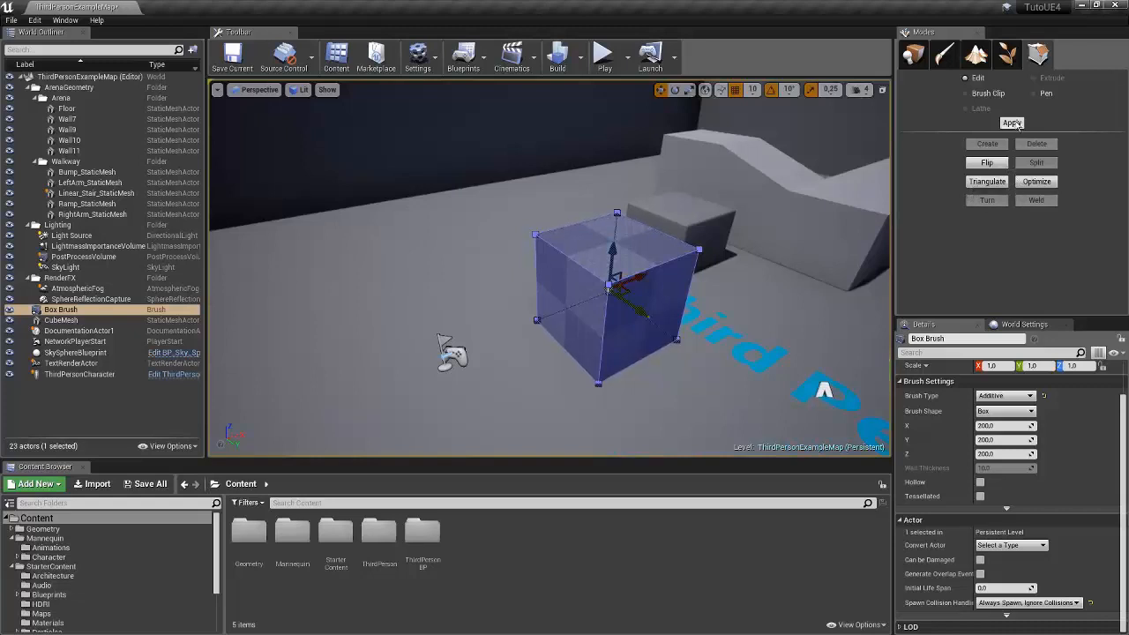
click(986, 94)
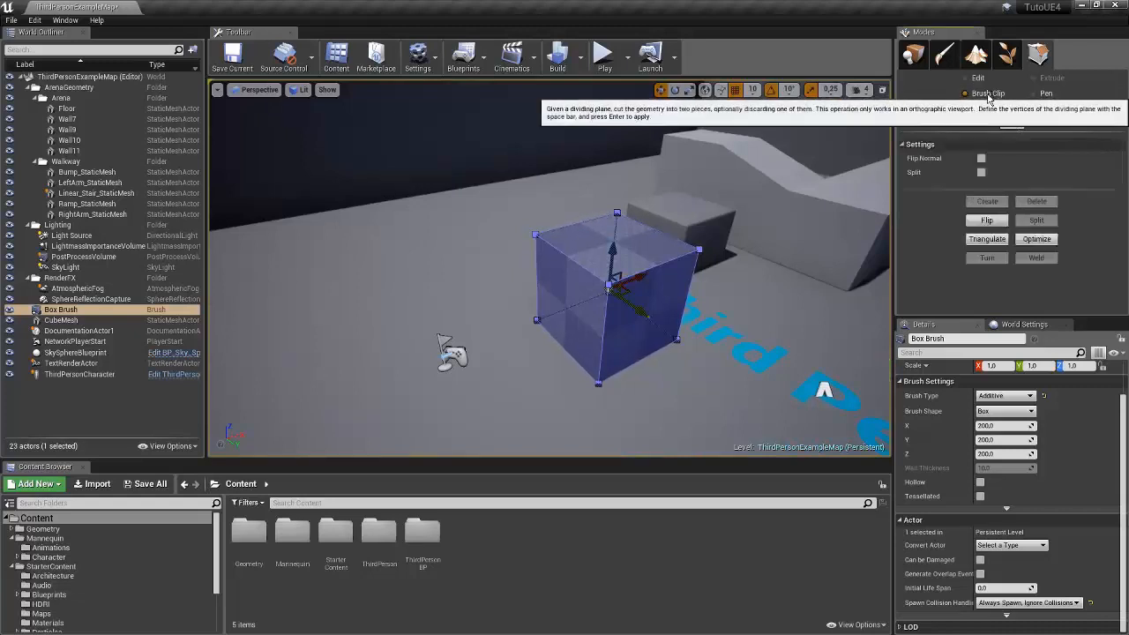
click(986, 239)
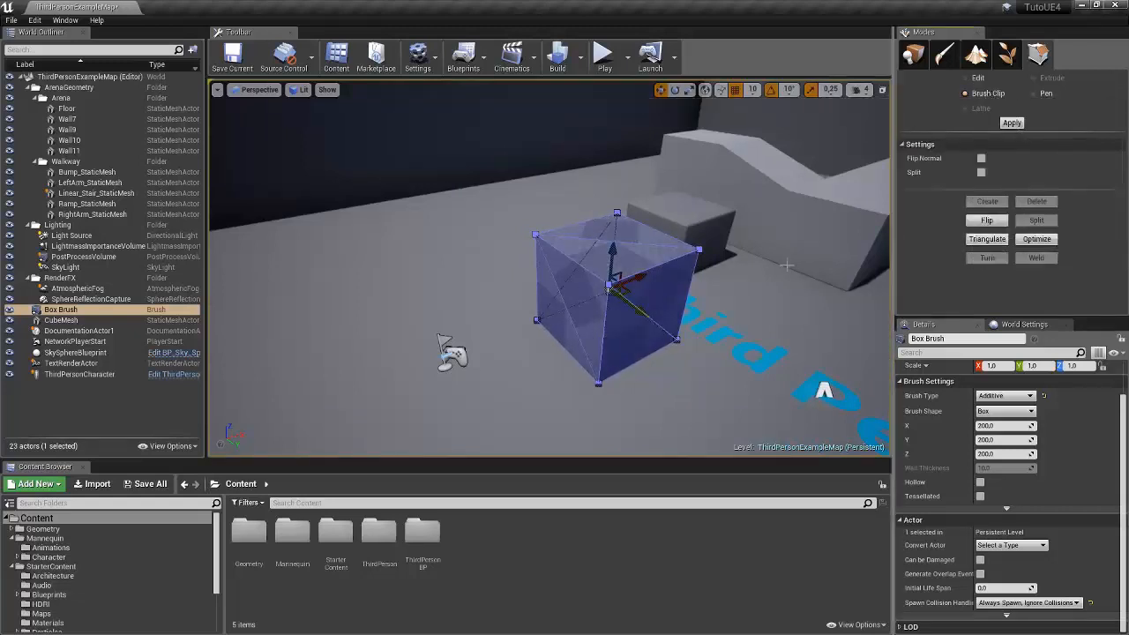
Step: Return to Place mode and delete the box brush from the level
click(915, 55)
key(Delete)
Step: Select the CubeMesh block beside the walkway to show its details
key(s)
mouse_move(664, 324)
right_down()
mouse_move(882, 323)
mouse_move(729, 329)
right_up()
key(a)
key(a)
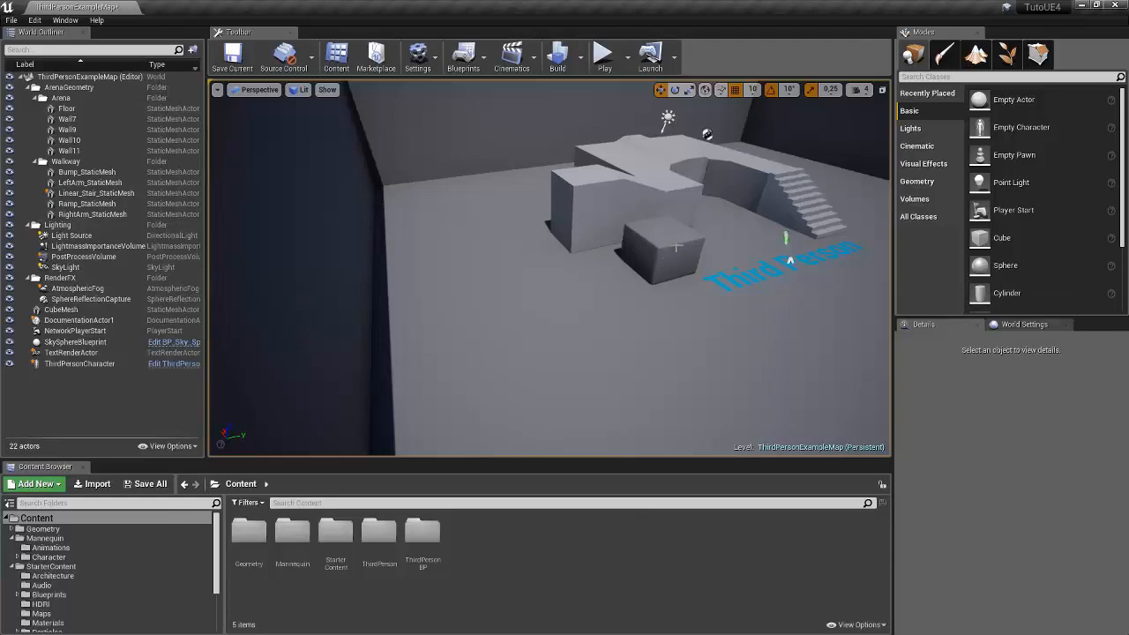
click(675, 248)
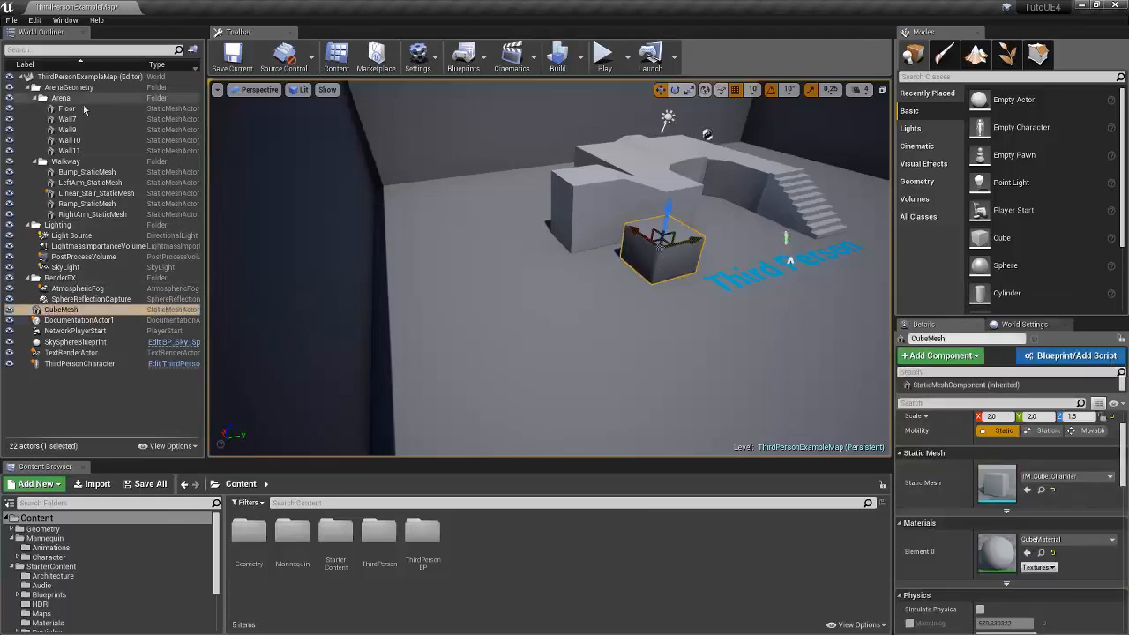